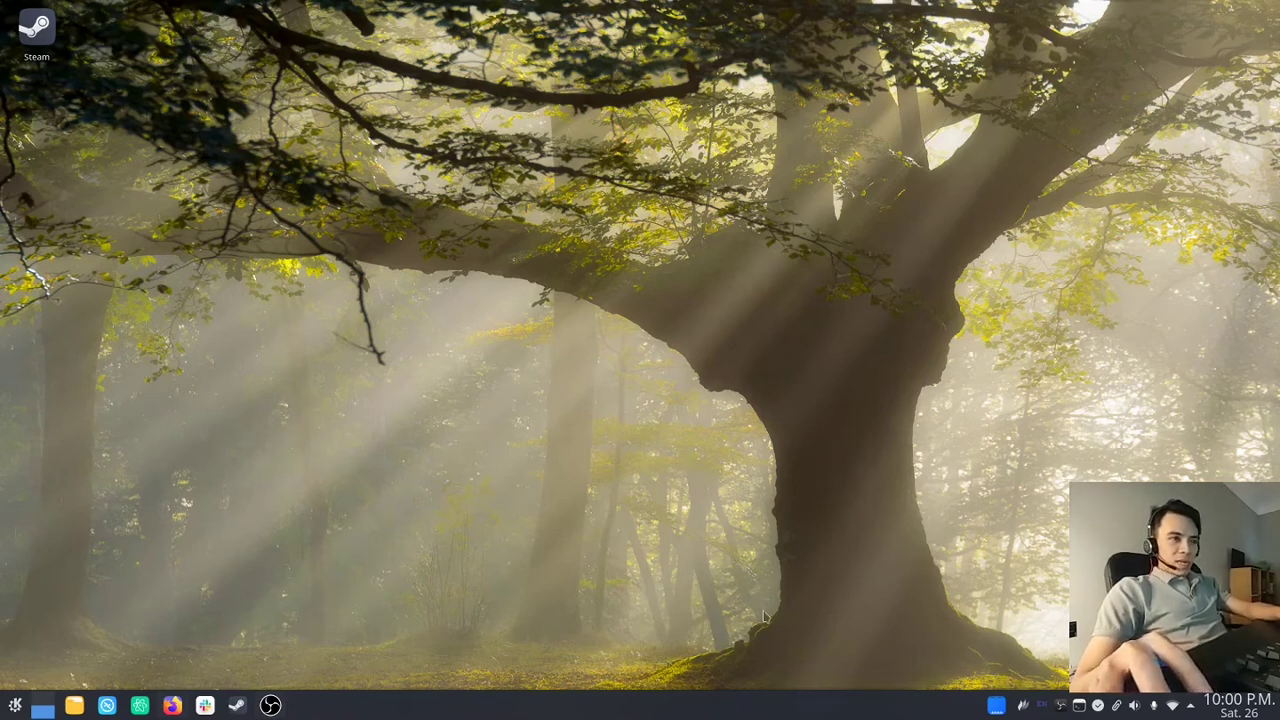
- Find the software manager by searching the system for "software" and open Add/Remove Software
key(super)
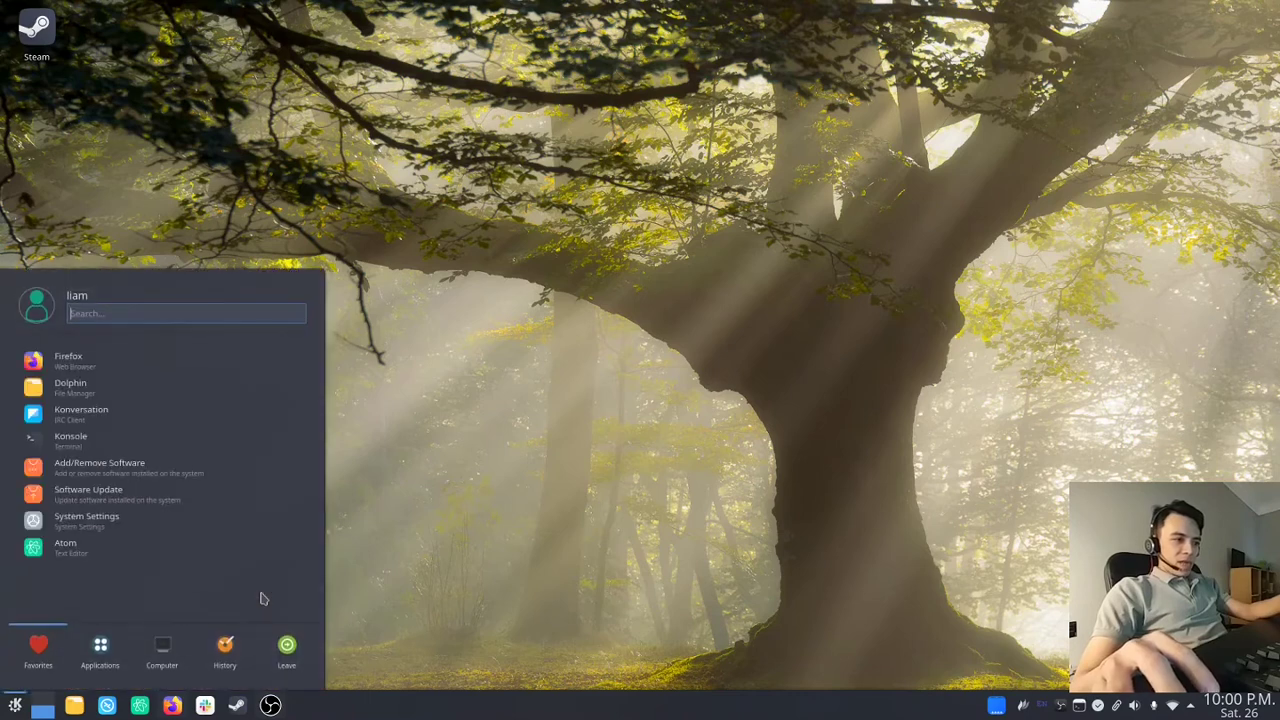
text(software)
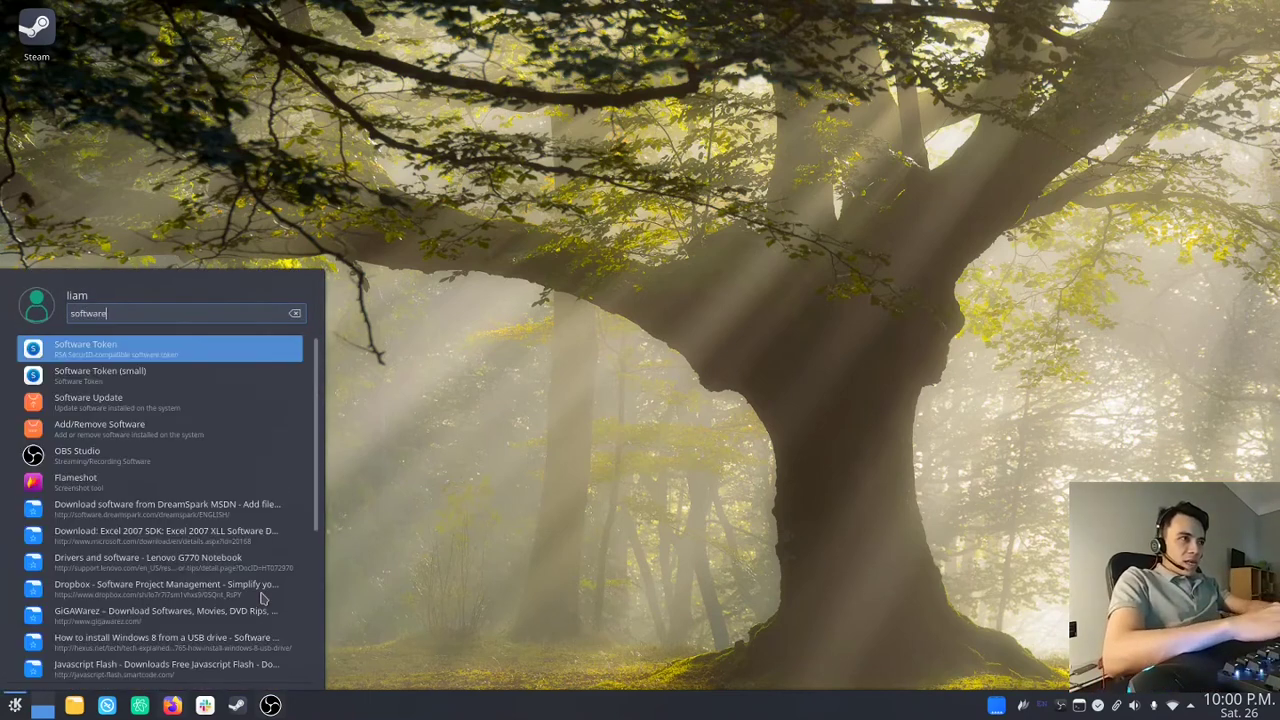
key(Down)
key(Down)
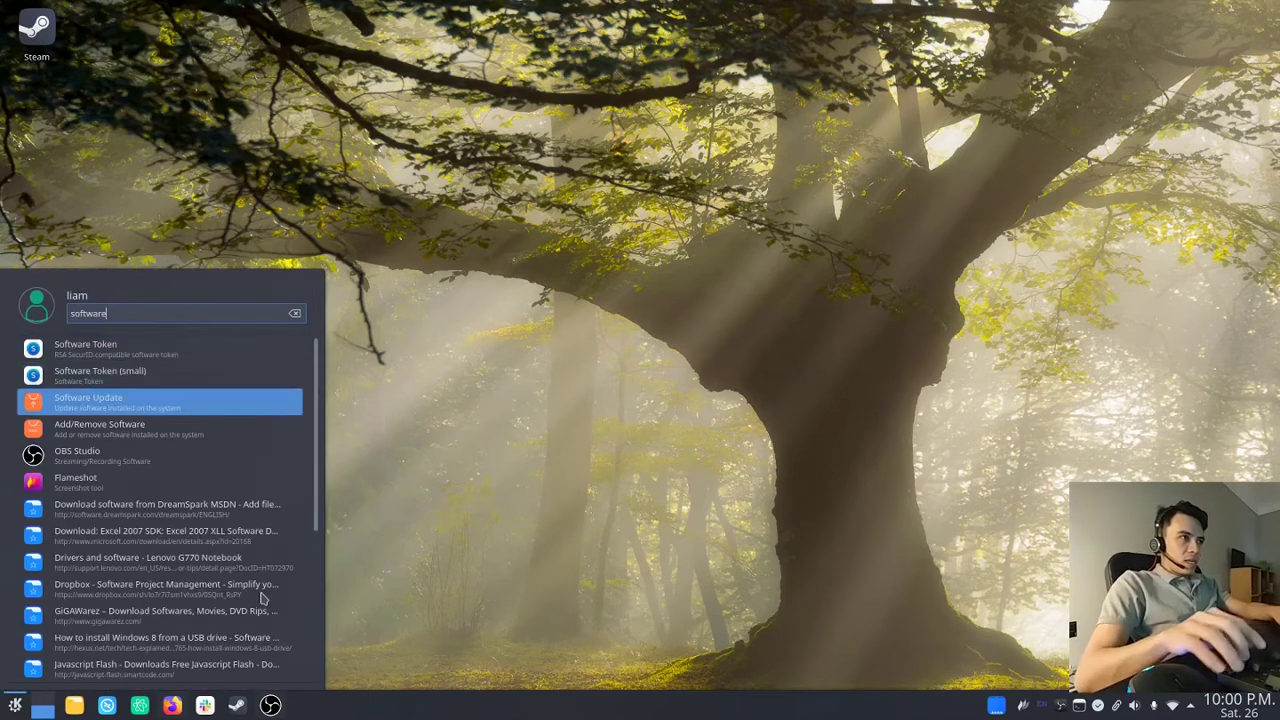
key(Down)
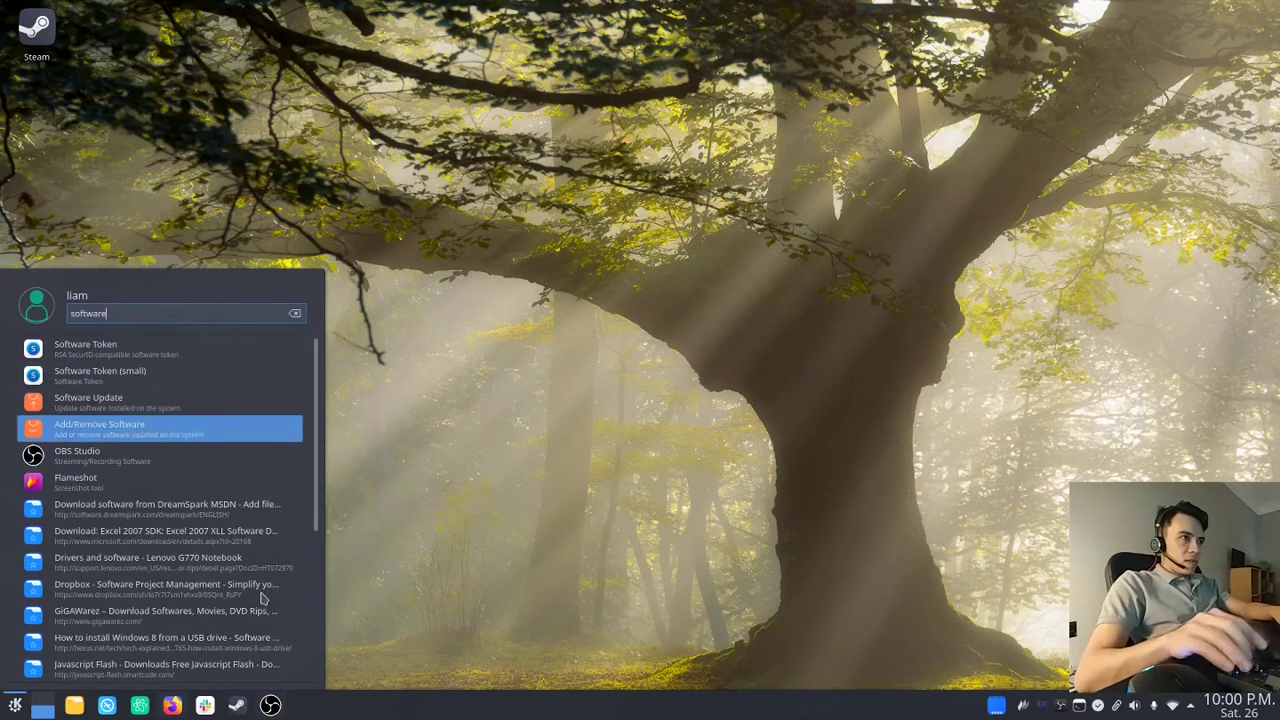
click(118, 428)
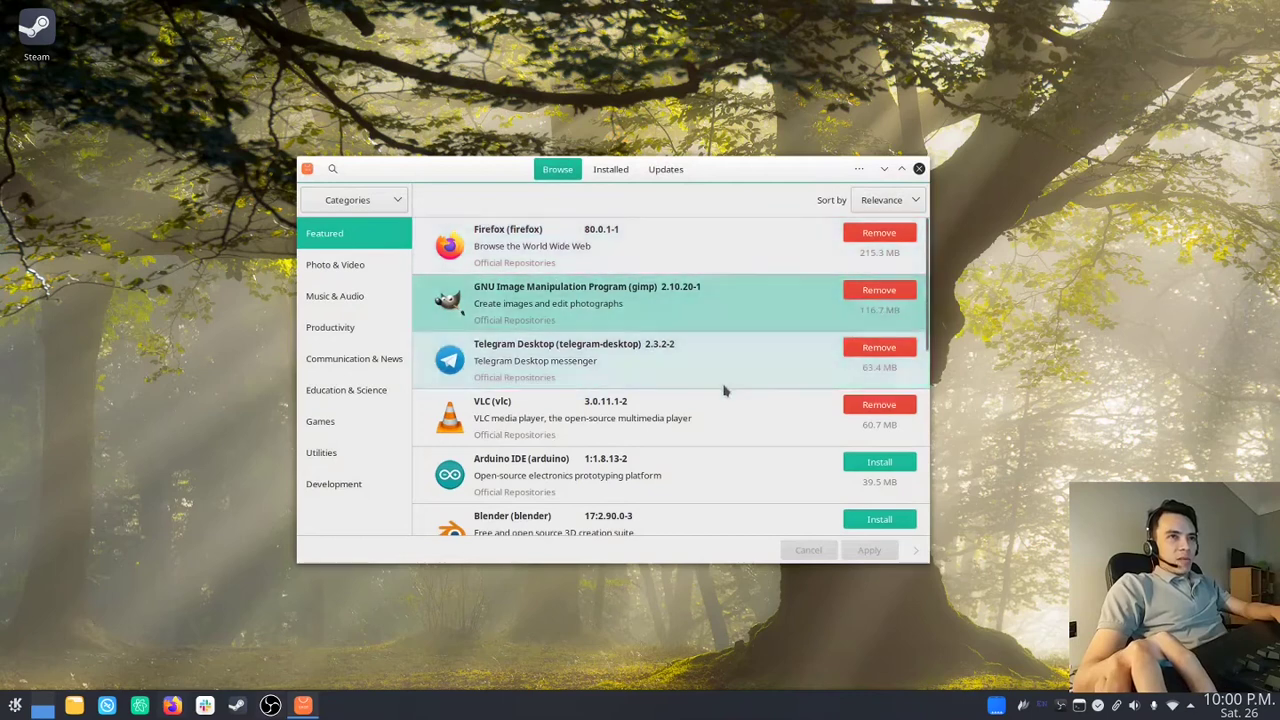
- Open the software manager's preferences and authenticate with the account password
click(857, 169)
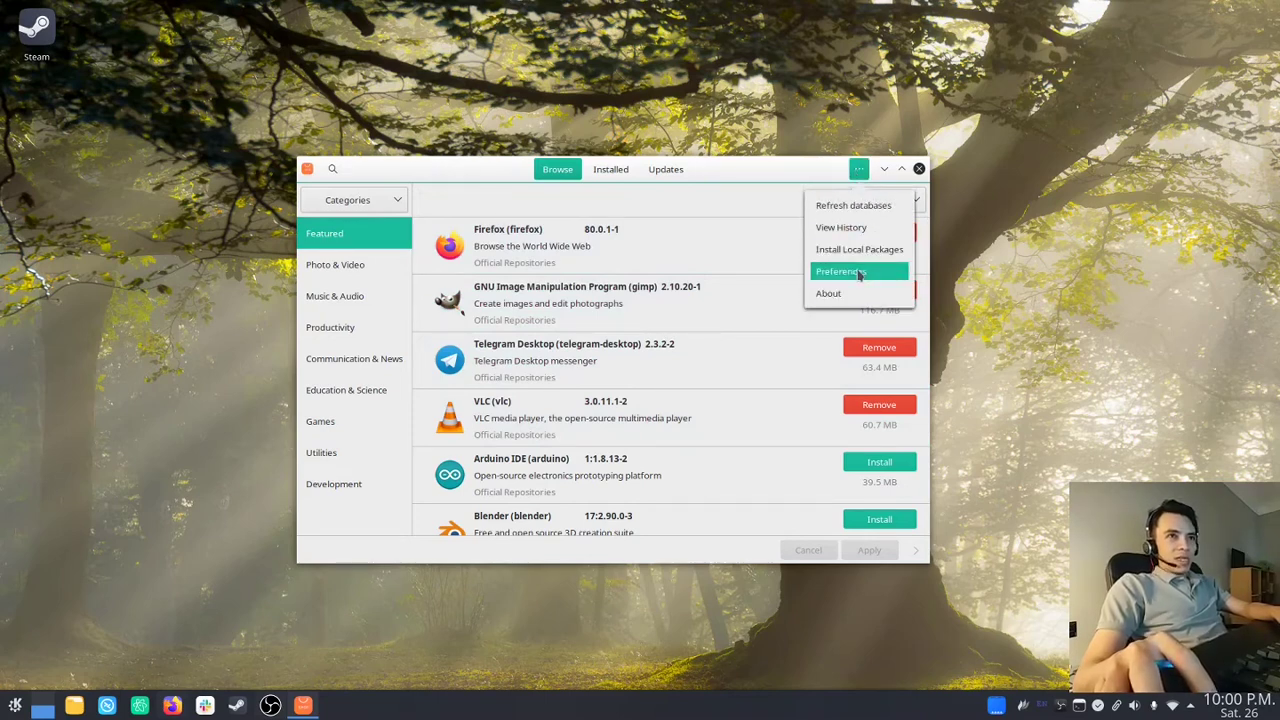
click(858, 273)
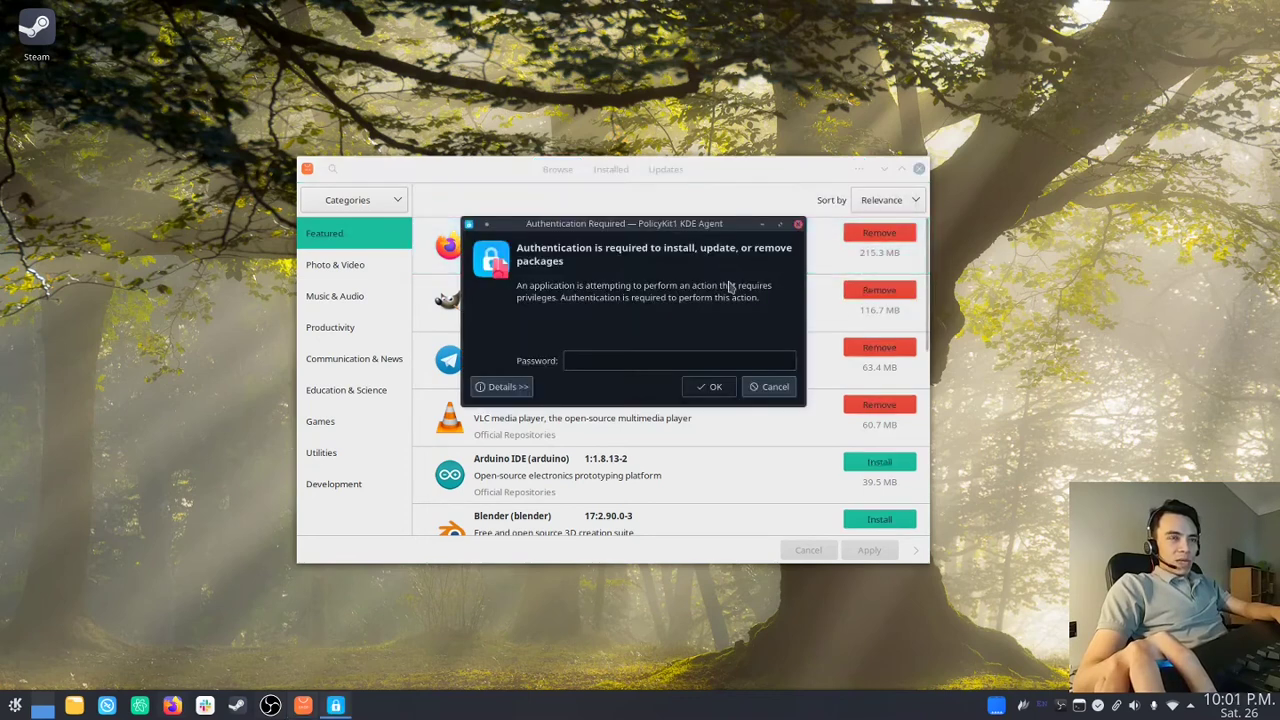
text(••)
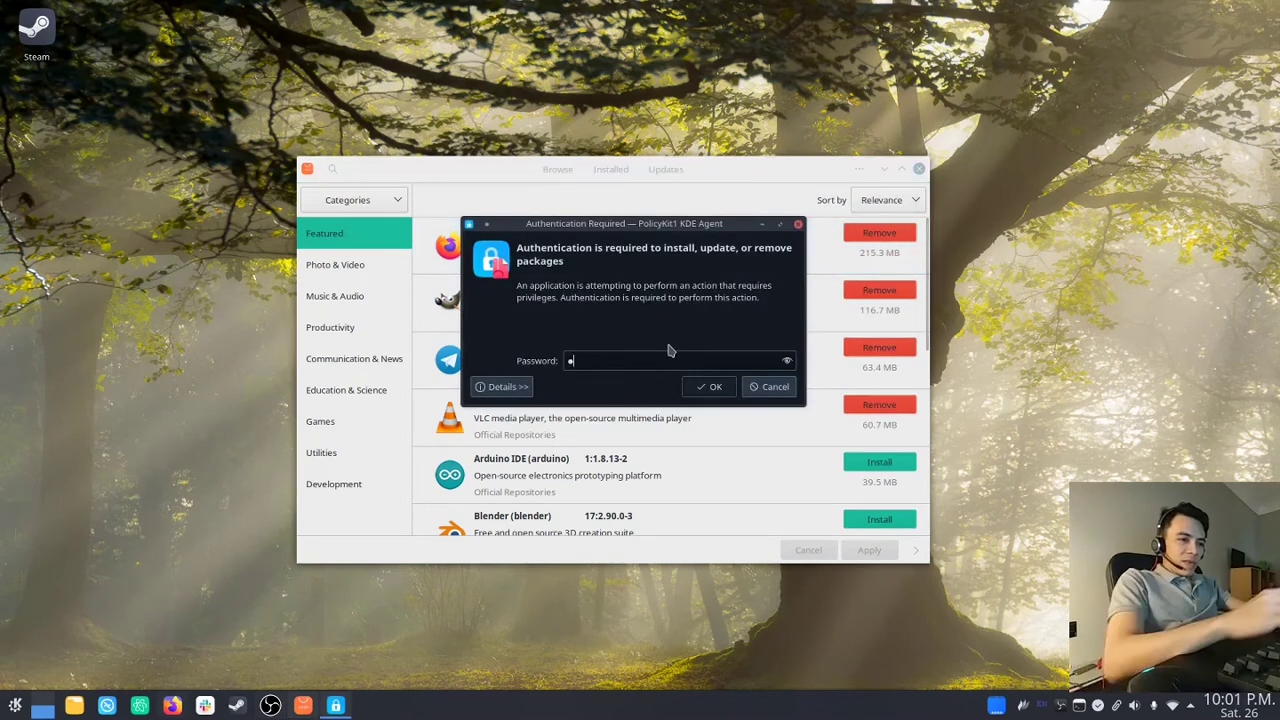
text(•••••)
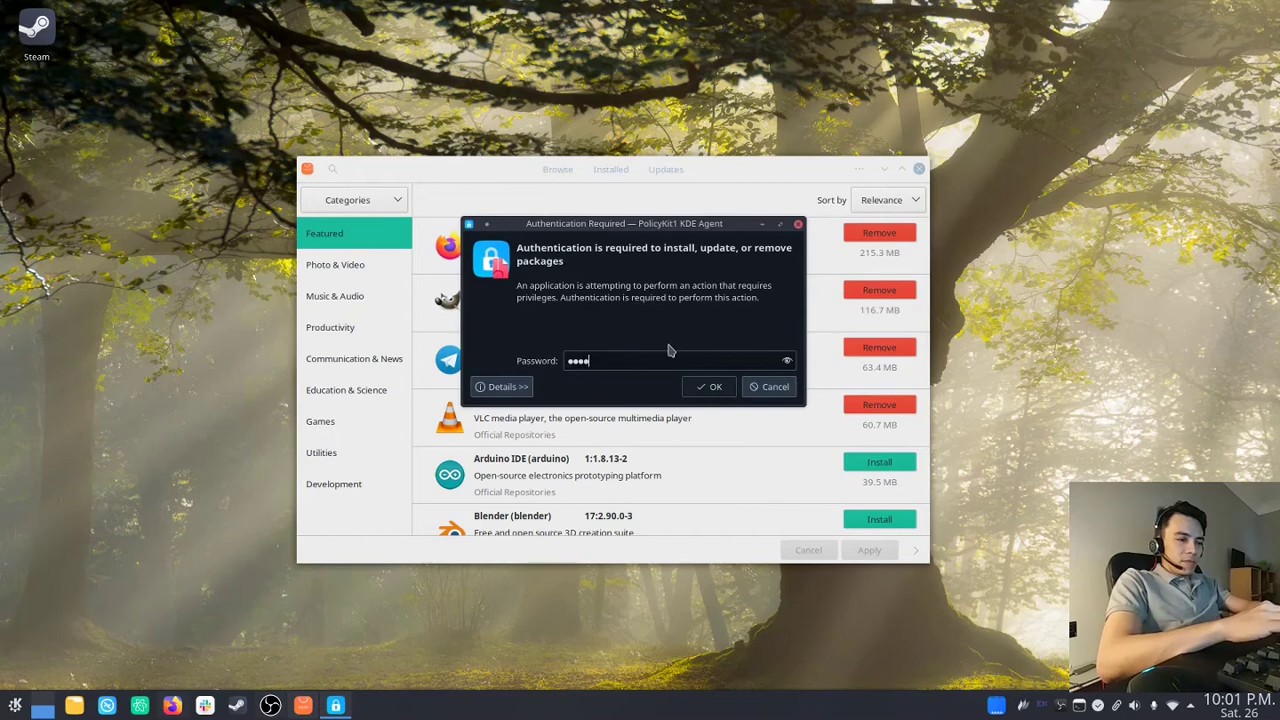
text(•)
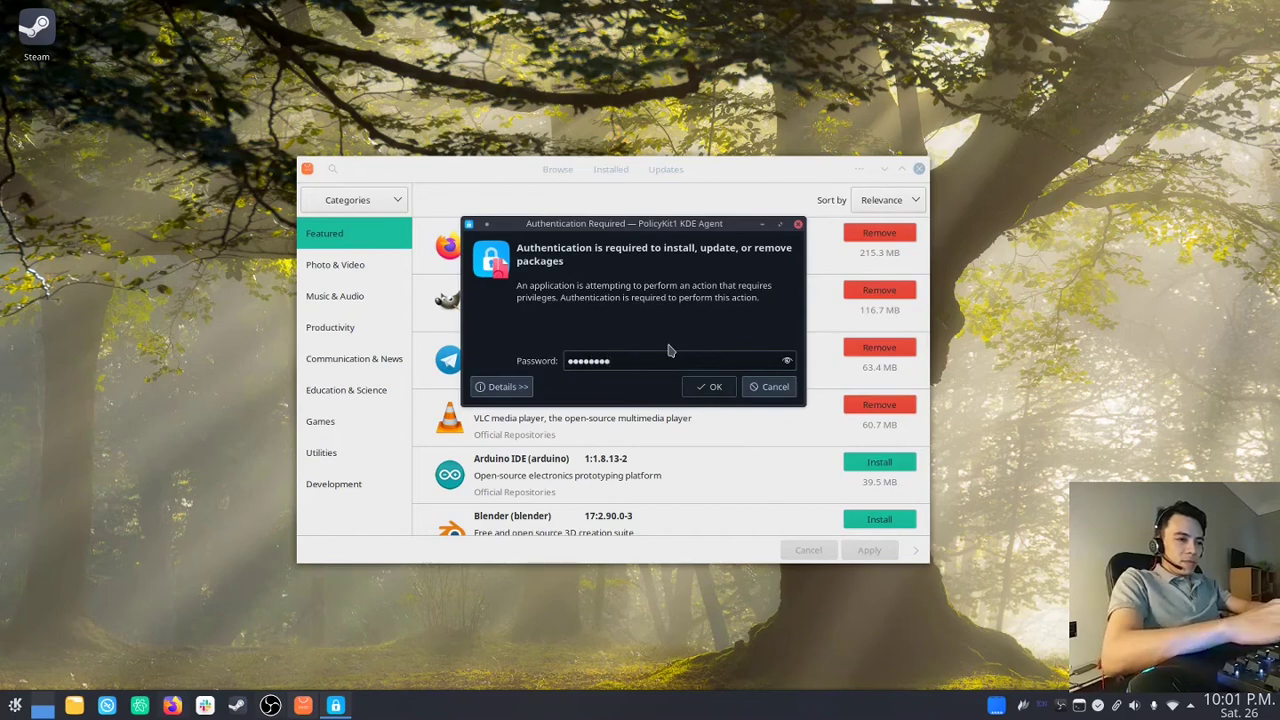
key(Return)
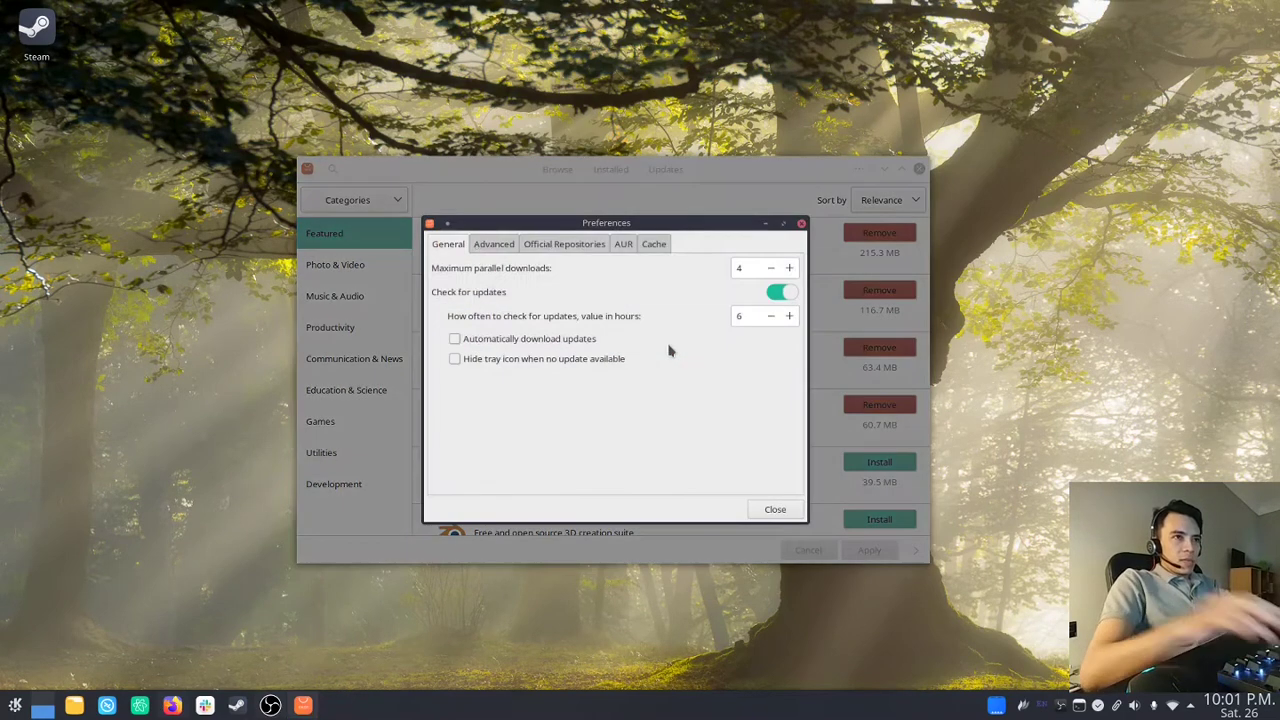
- Ensure that AUR support is enabled in the preferences and close them
click(624, 250)
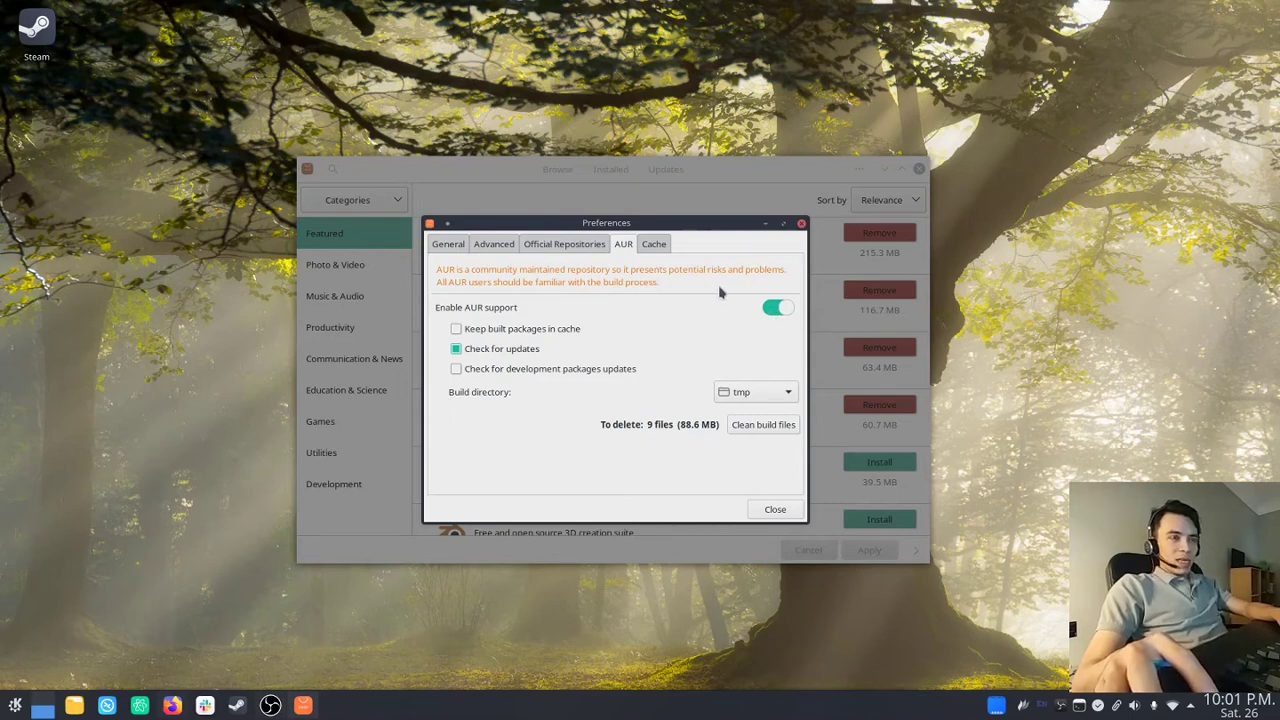
click(776, 310)
click(776, 312)
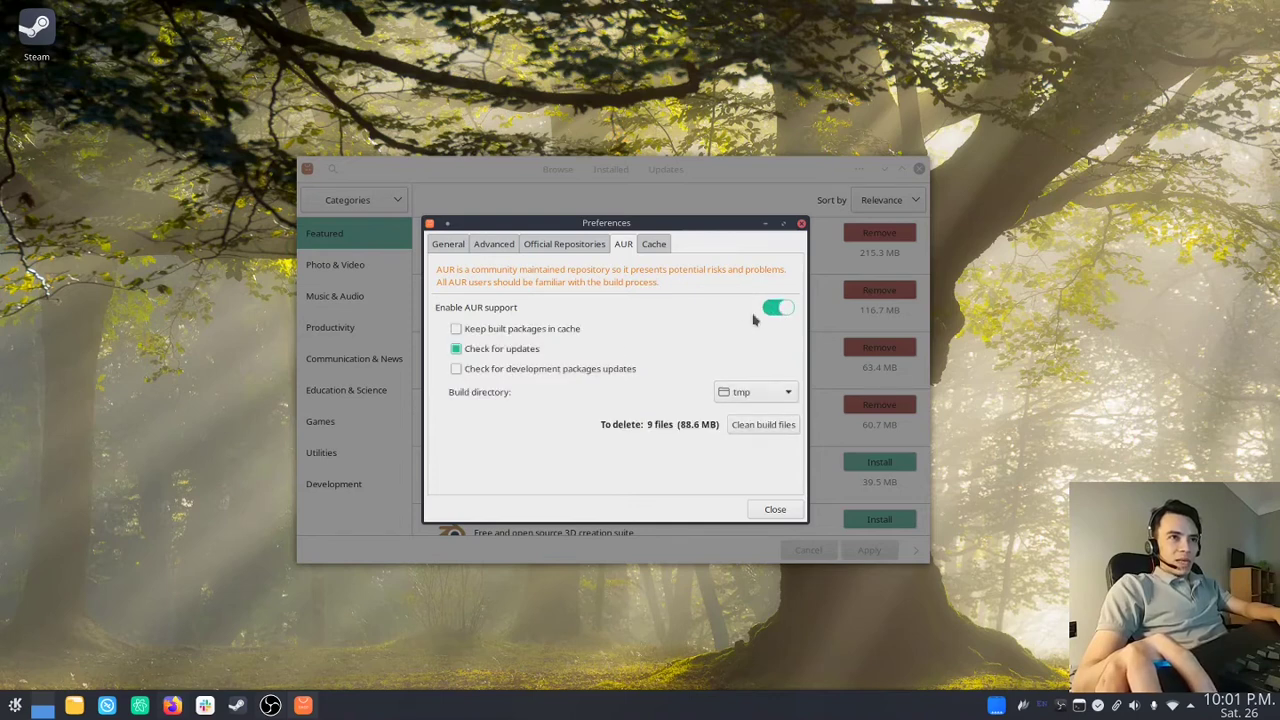
click(776, 511)
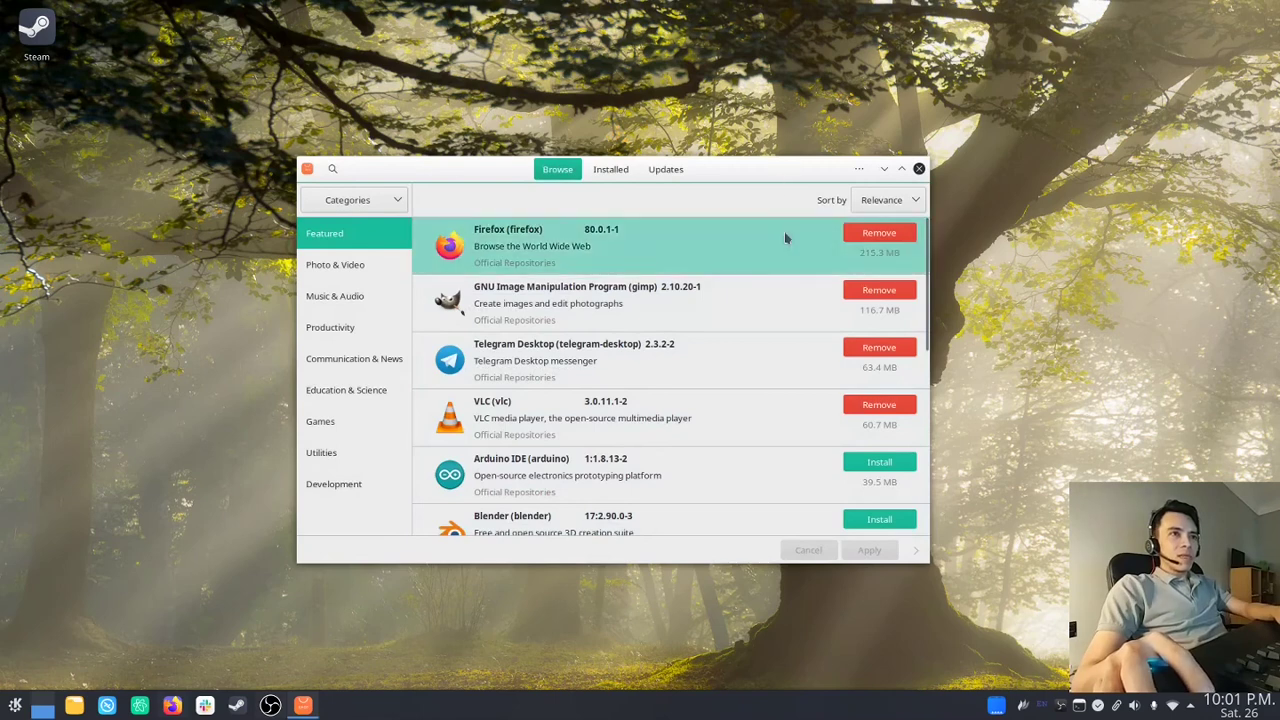
- Search the available packages for "flameshot"
click(333, 169)
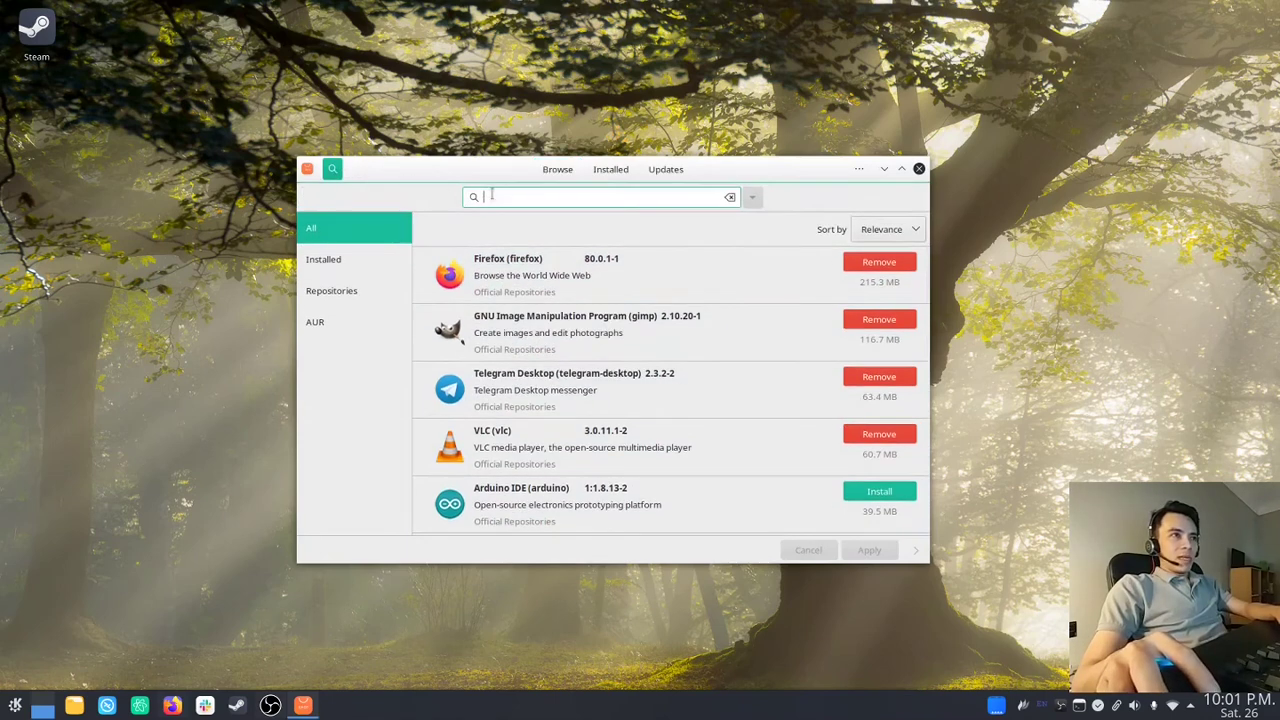
text(flam)
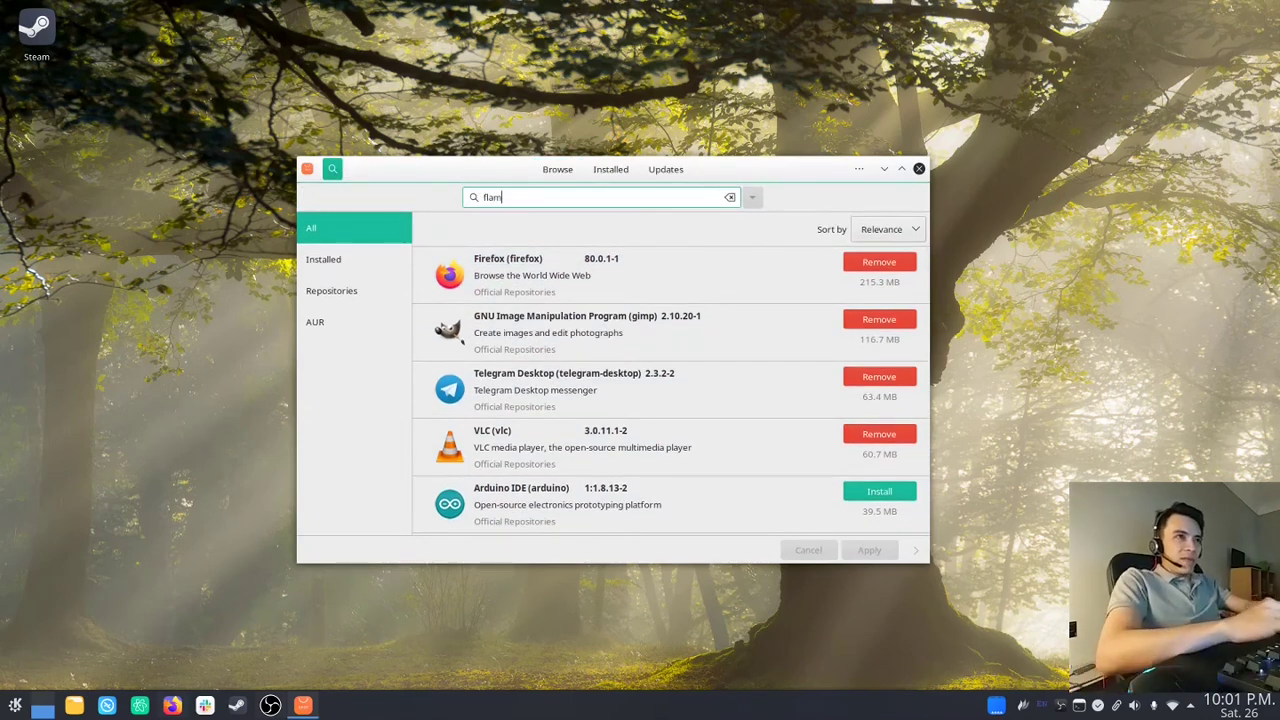
text(eshot)
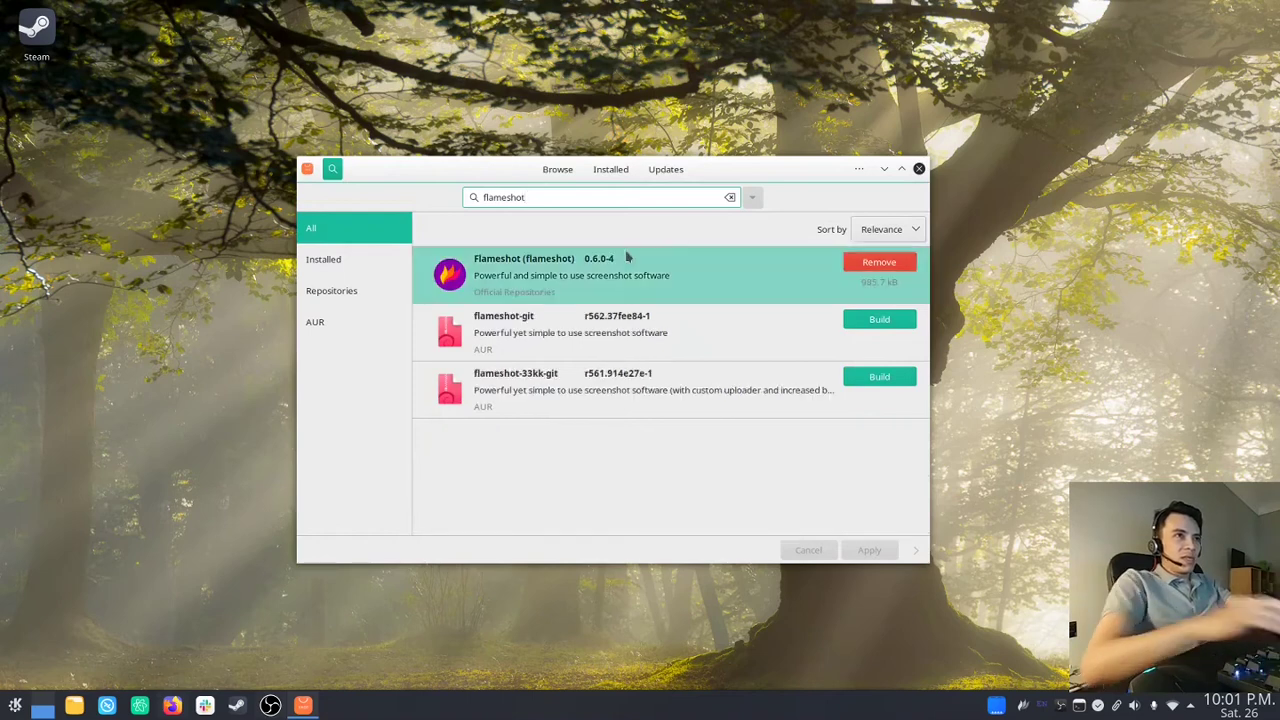
- Open the details of the official Flameshot package, mark it for removal and apply the transaction
click(813, 283)
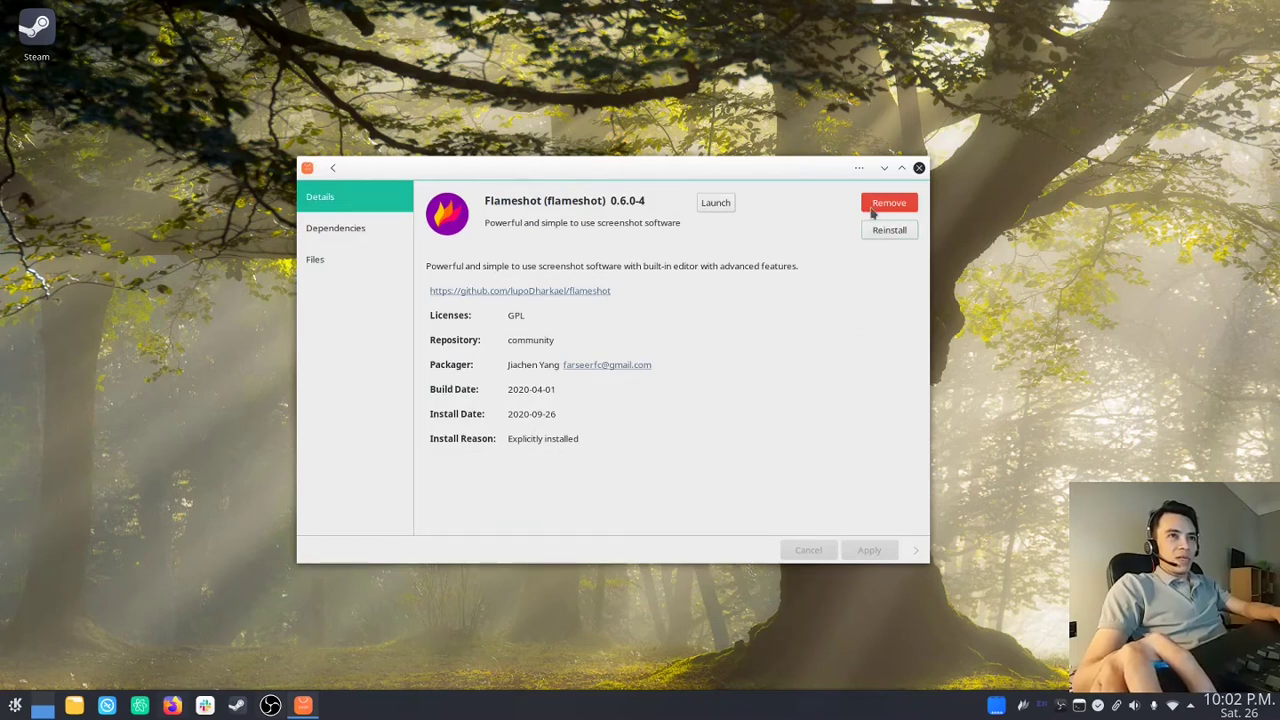
click(883, 210)
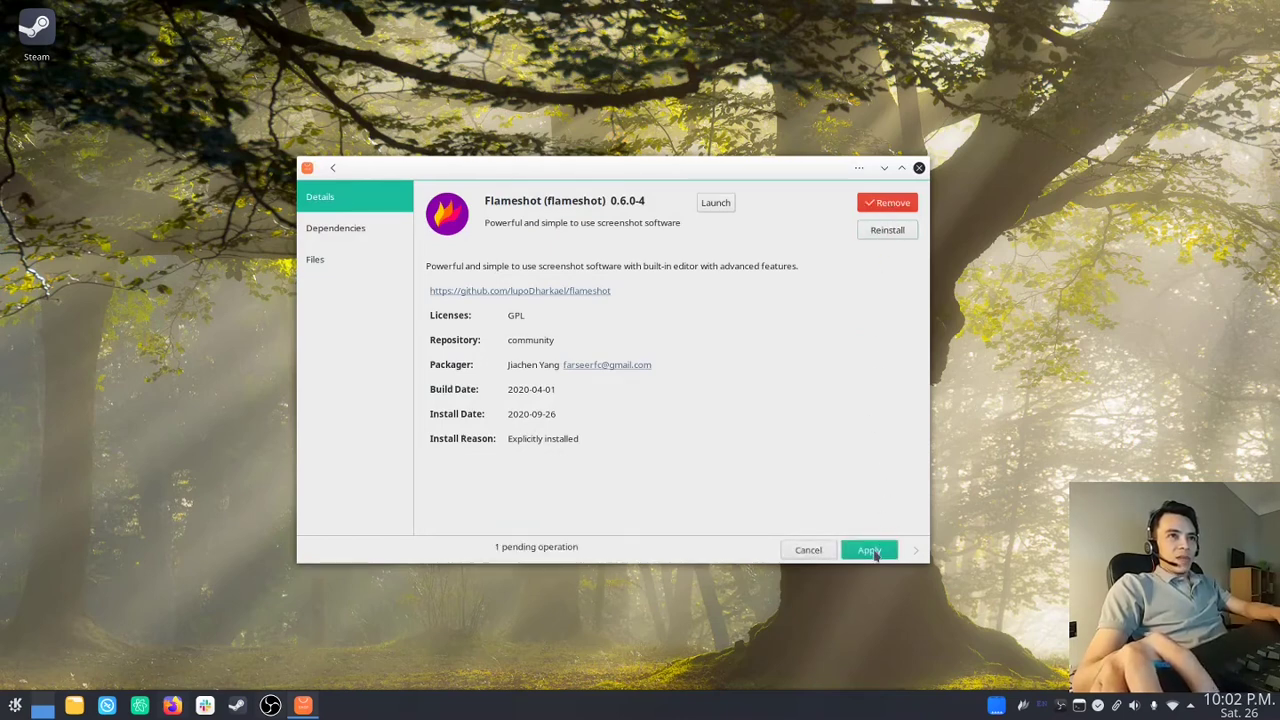
click(872, 550)
click(884, 462)
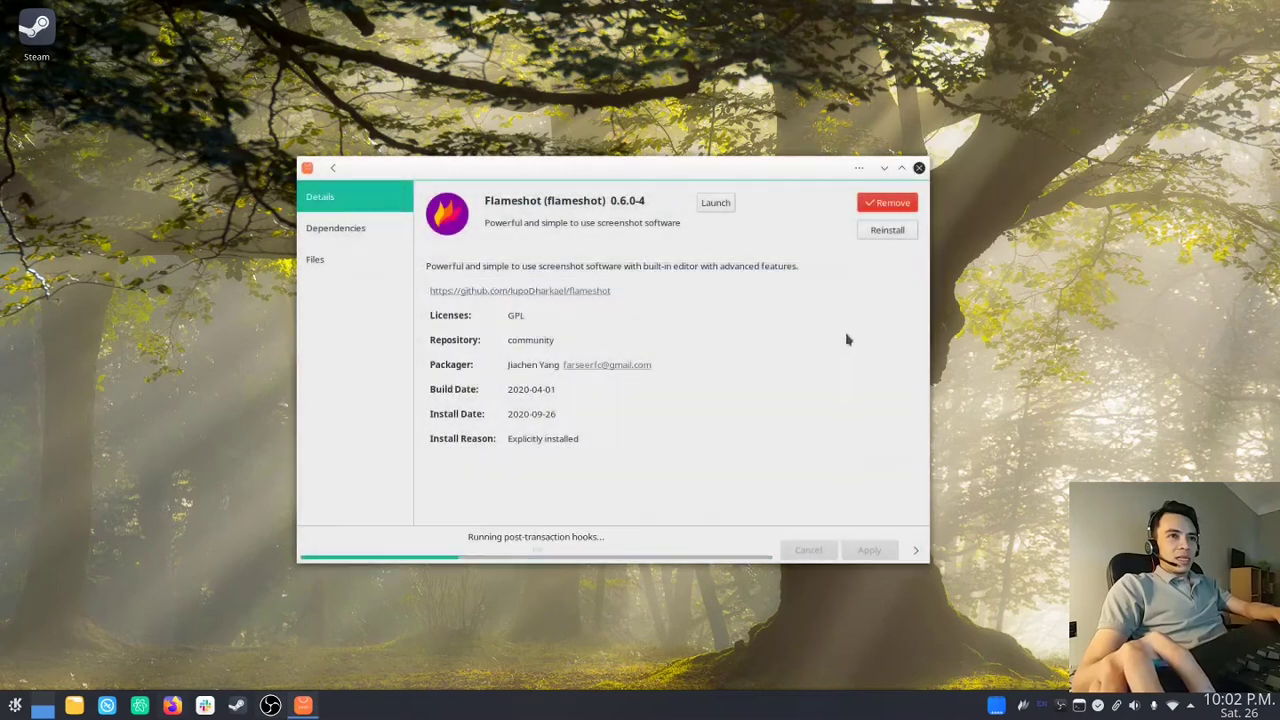
- Install the Flameshot package from the official repositories and close the software manager
click(333, 168)
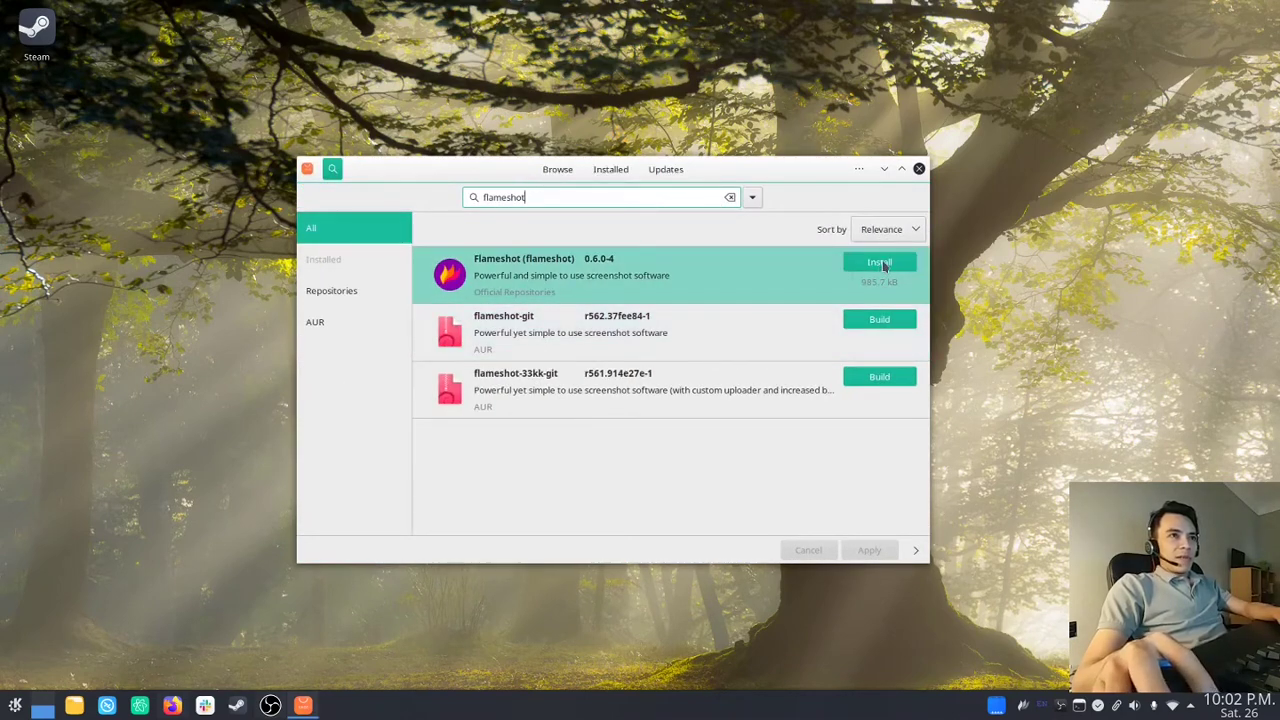
click(882, 265)
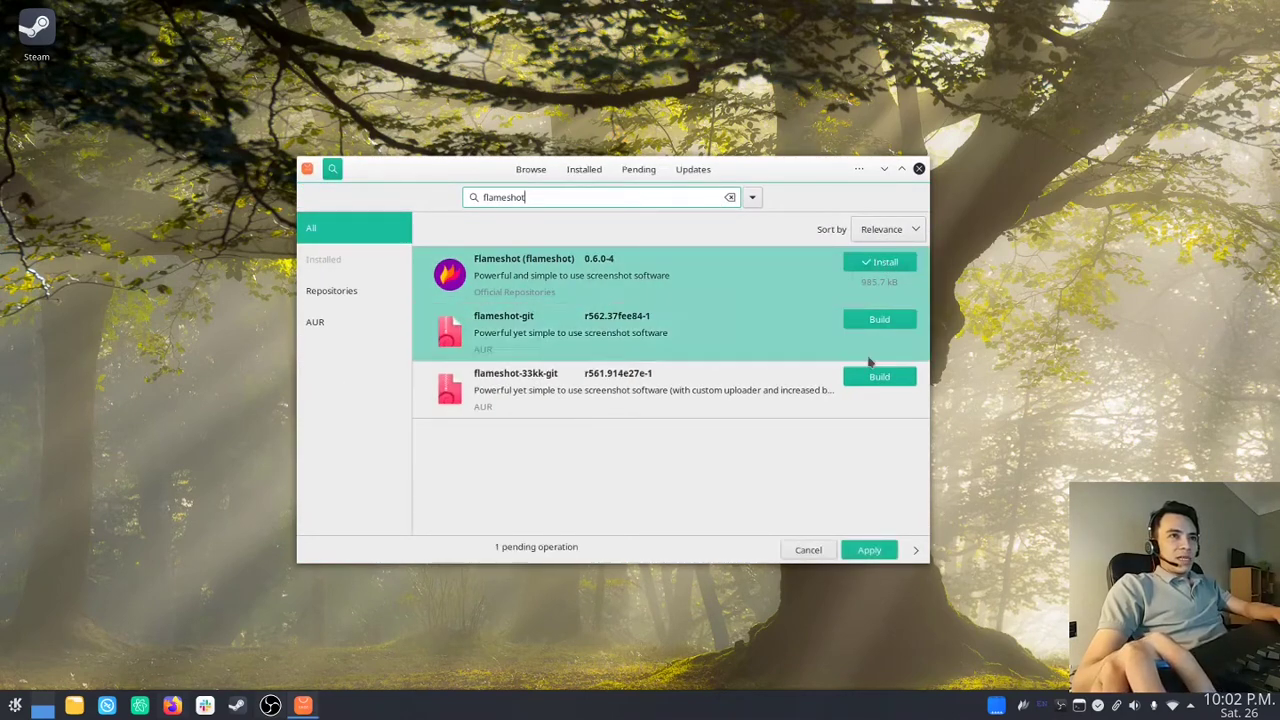
click(871, 553)
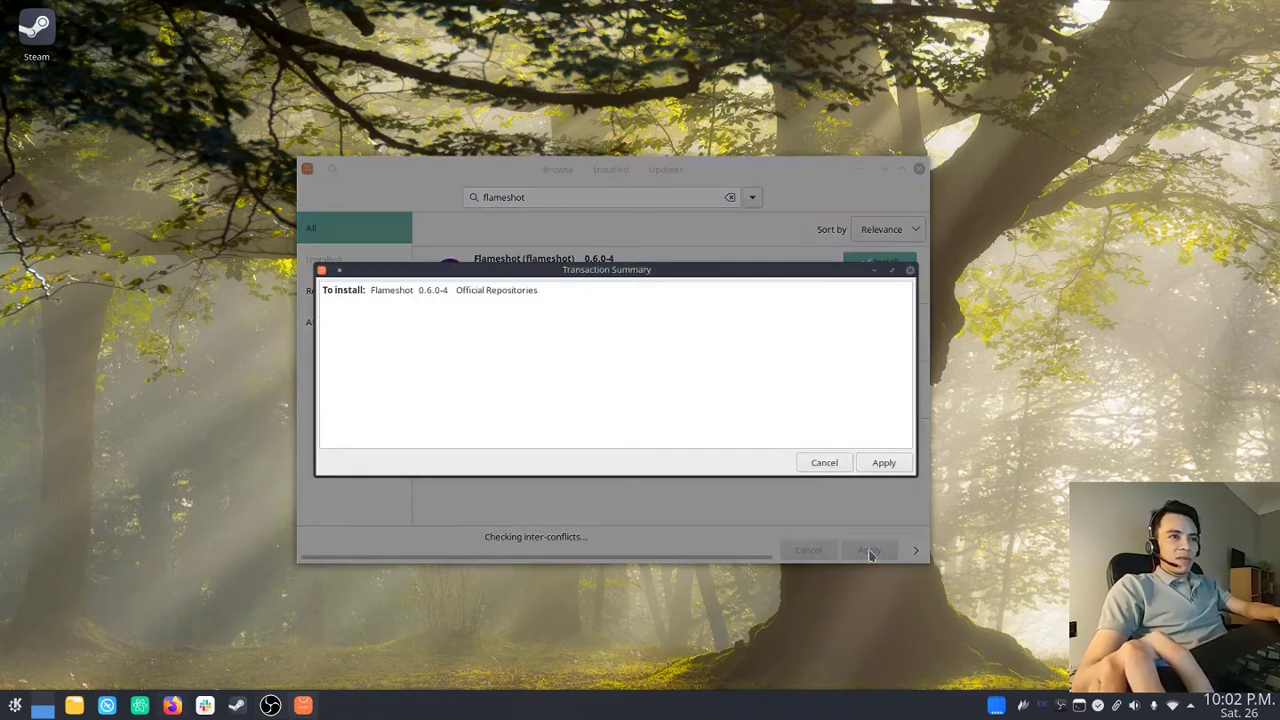
click(885, 463)
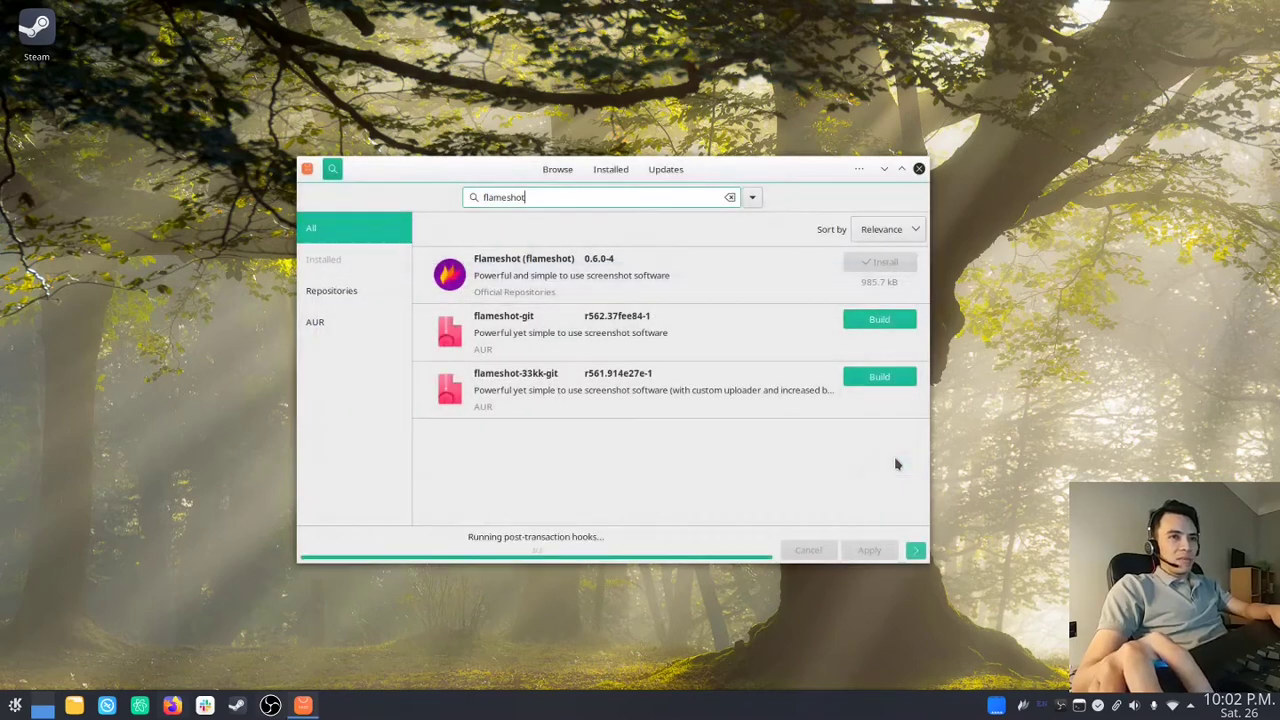
click(919, 168)
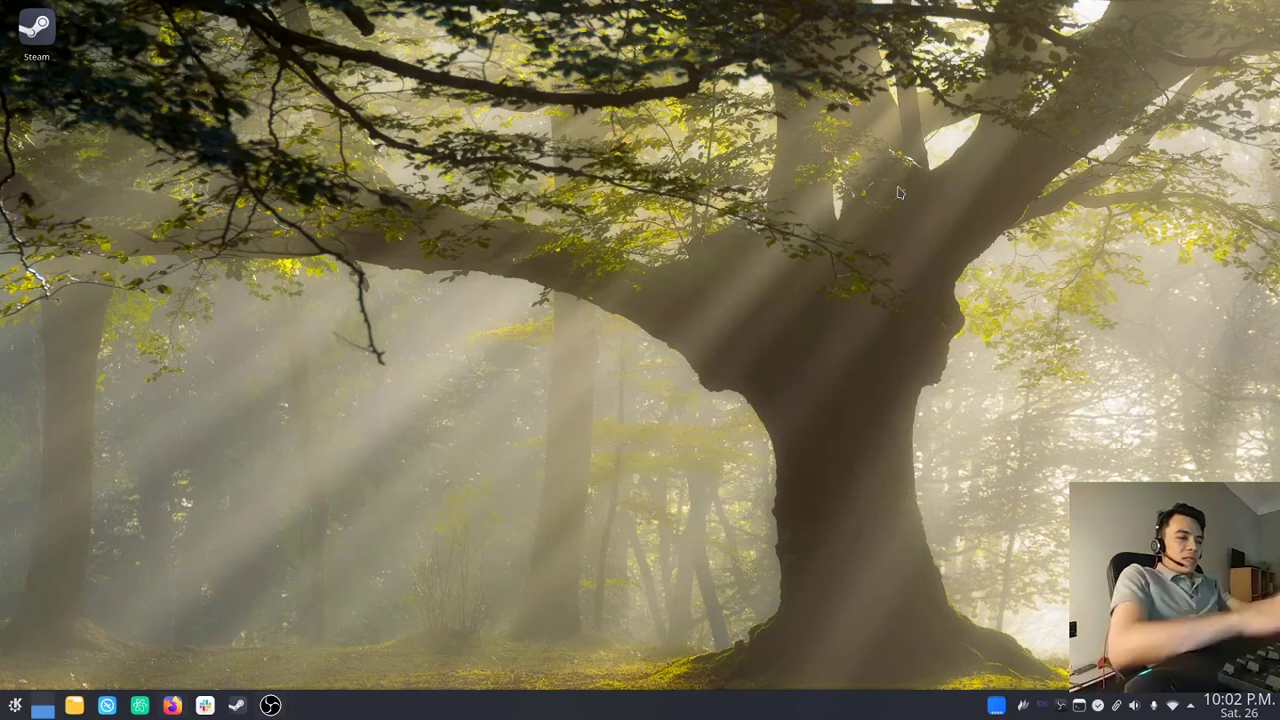
- Launch Flameshot and select a capture area about 844 × 521 px over the tree trunk and branch
key(super)
text(flam)
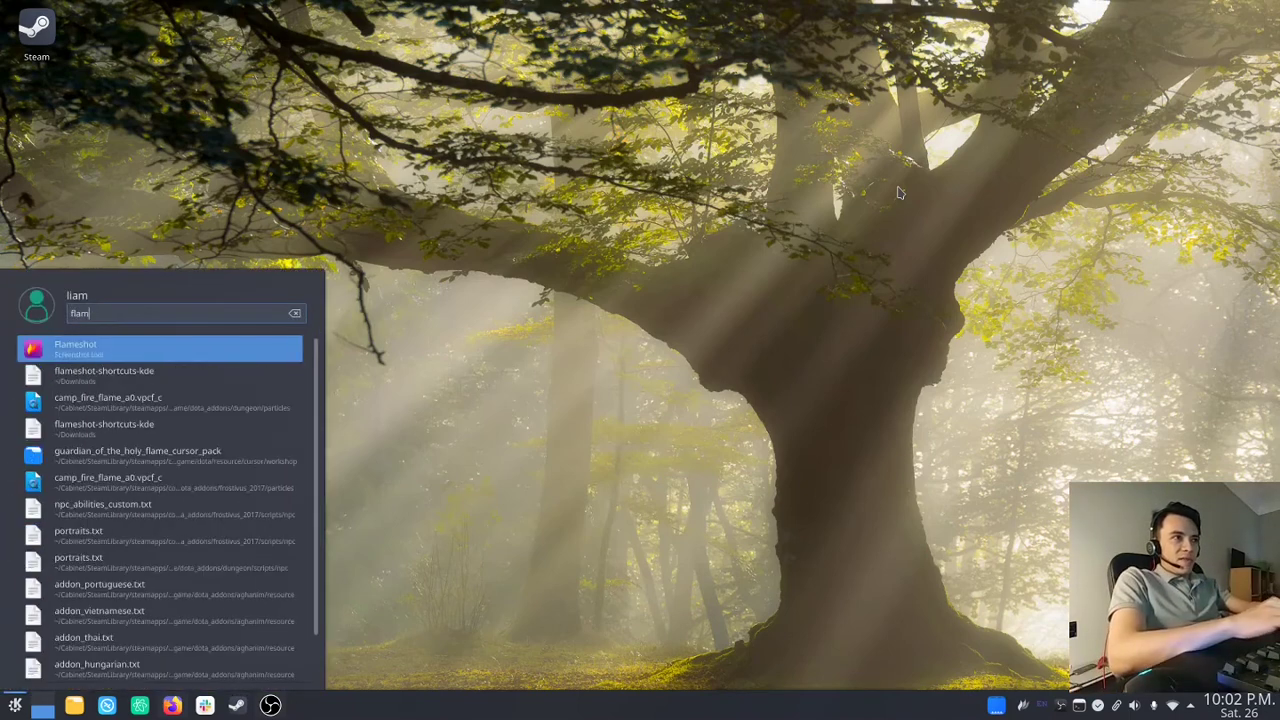
key(Return)
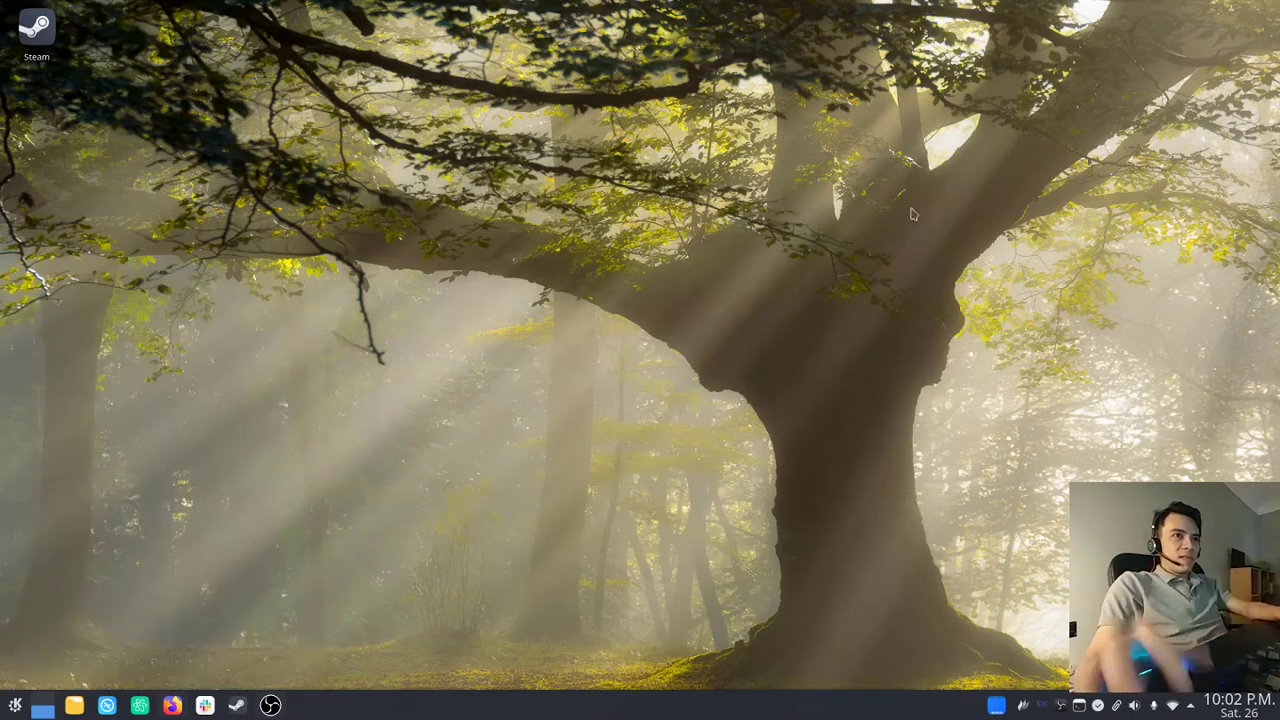
click(1024, 708)
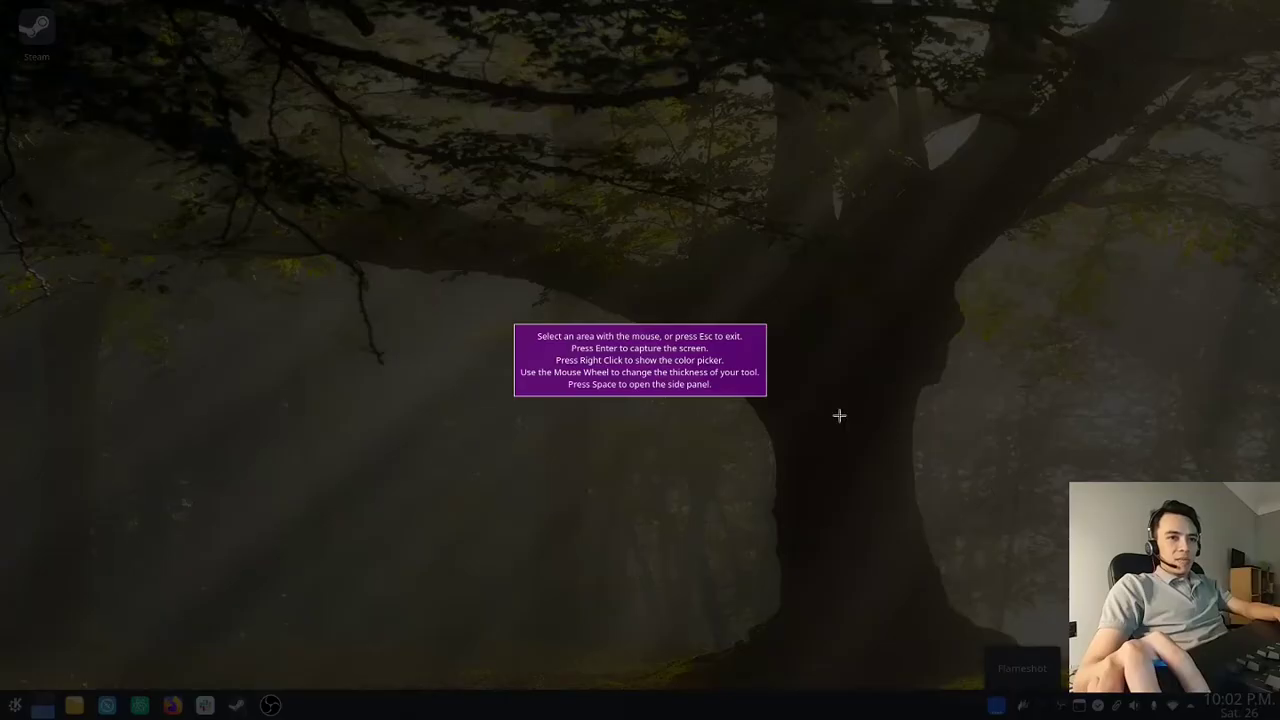
drag(453, 215, 1014, 562)
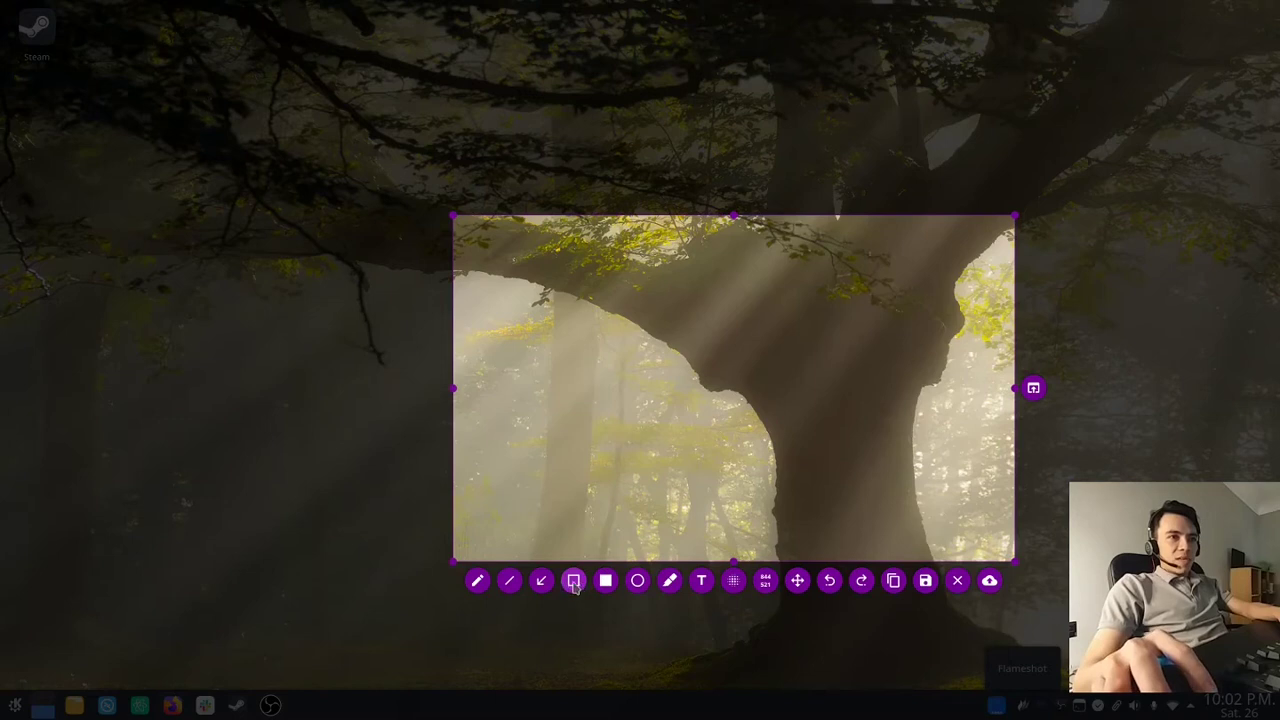
- Draw a red rectangle outline around the bend below the branch and a red arrow pointing to its lower-left corner
click(570, 585)
drag(673, 346, 753, 430)
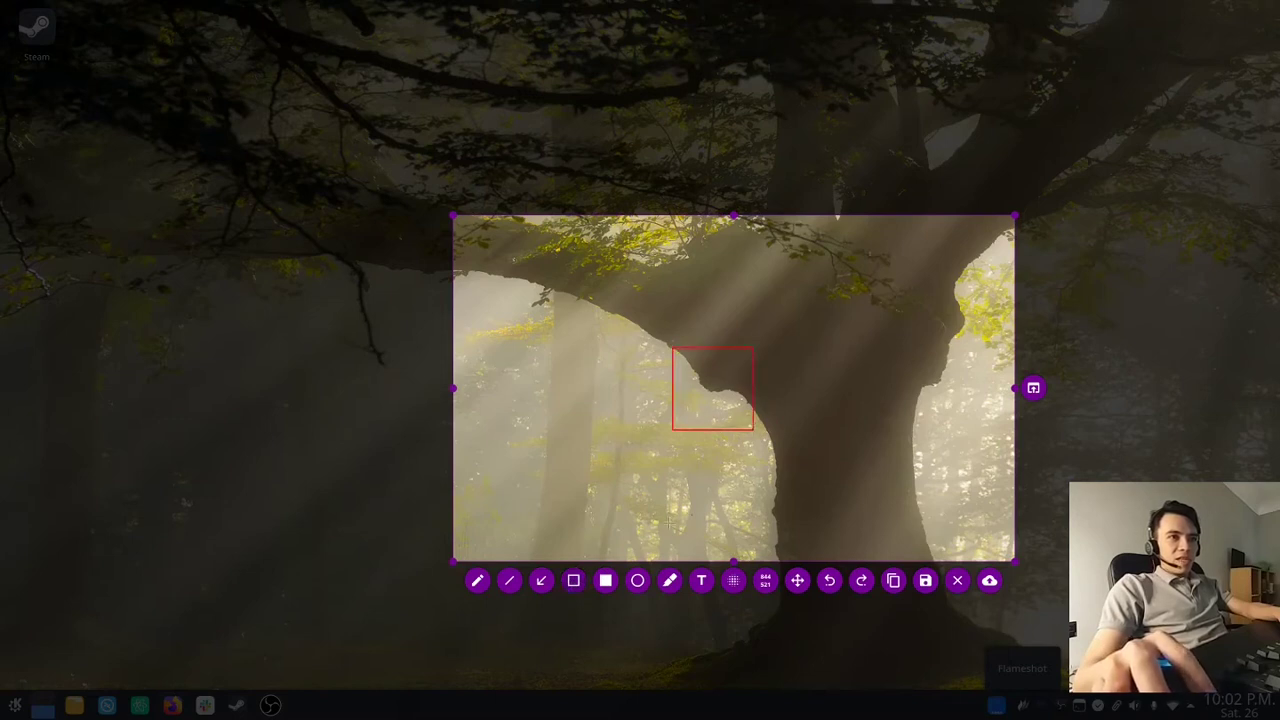
click(541, 580)
mouse_move(547, 467)
mouse_down()
mouse_move(660, 380)
mouse_move(670, 421)
mouse_up()
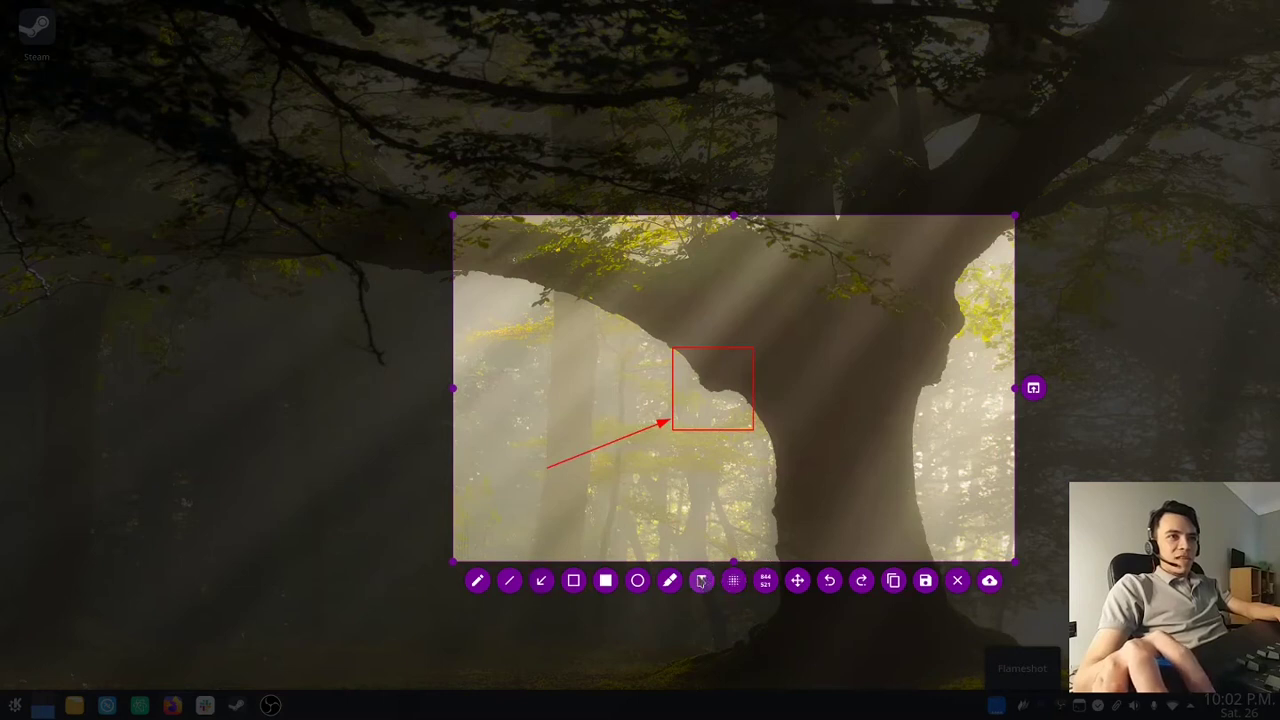
- Add the blue text annotation "Cai cay nay co cuc thit thua" near the tail of the red arrow
right_click(515, 427)
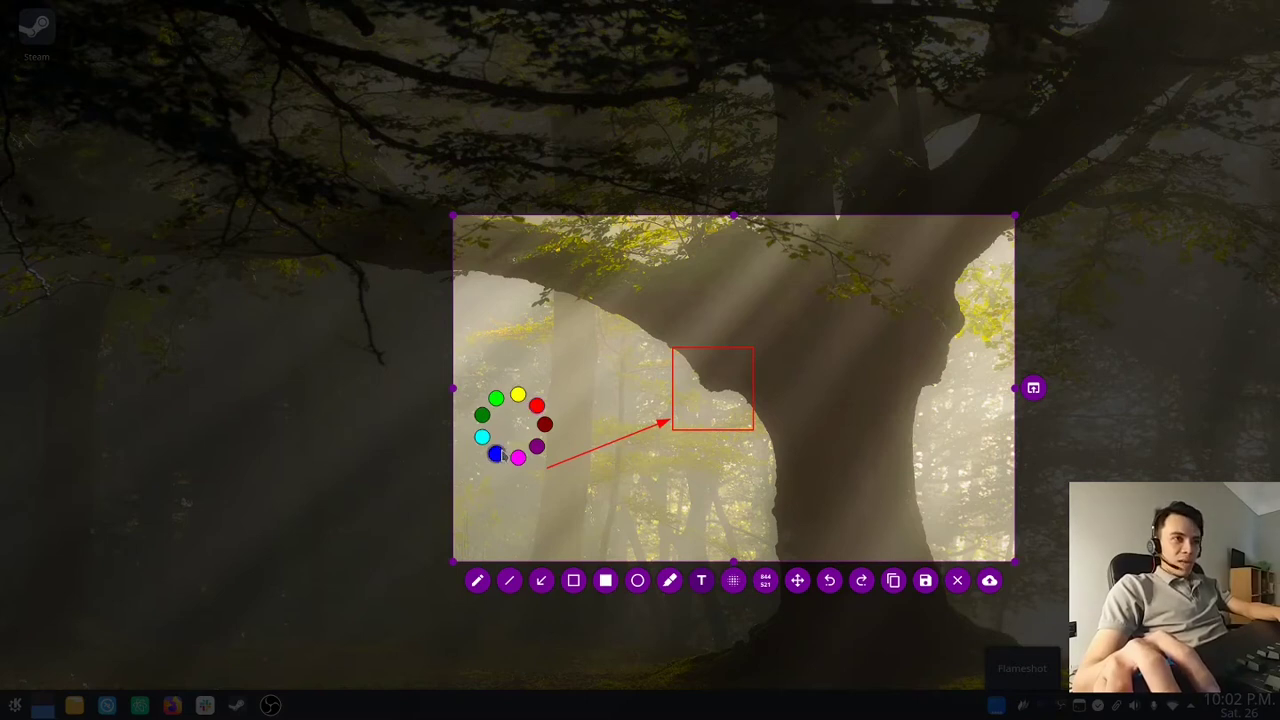
click(502, 455)
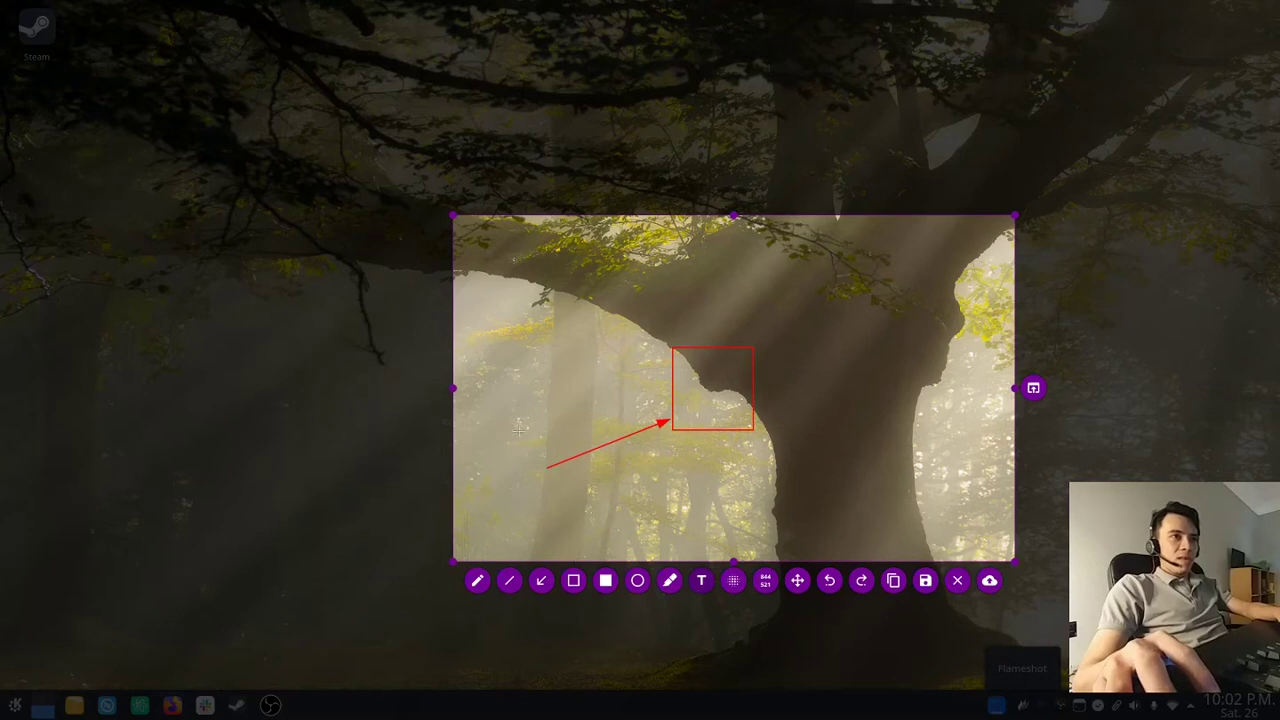
click(519, 440)
text(Co)
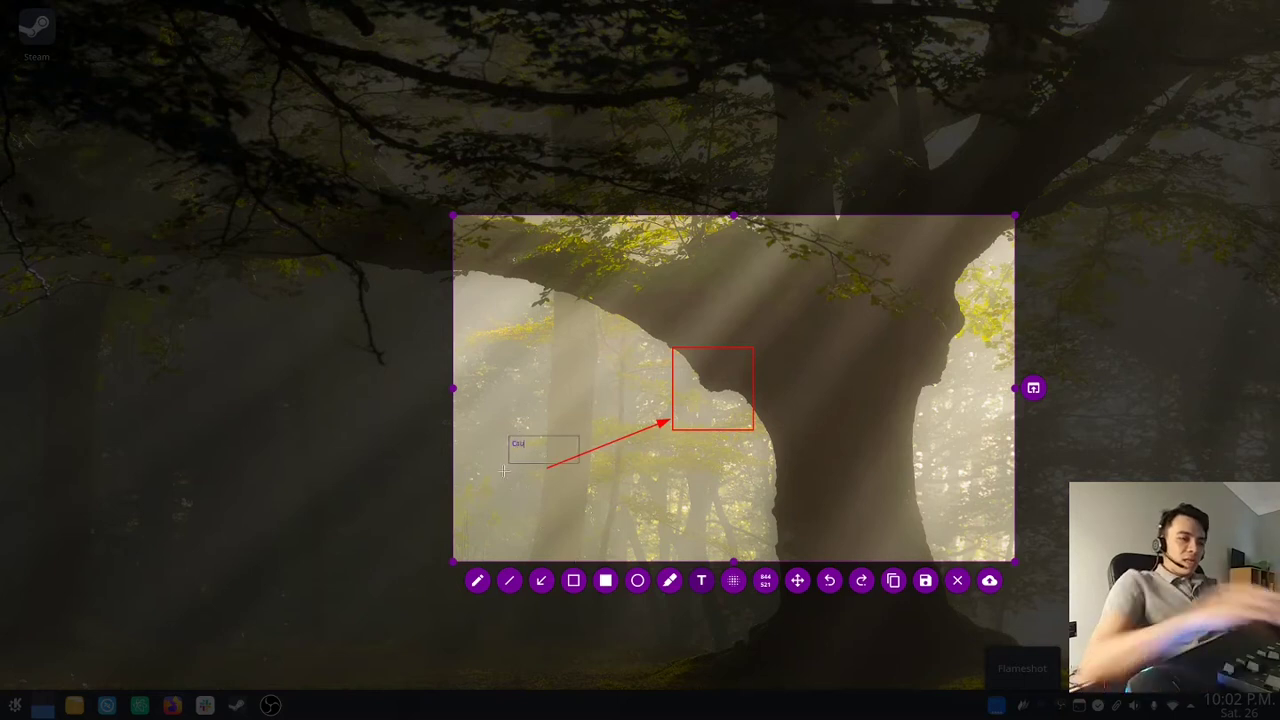
text(ol guy)
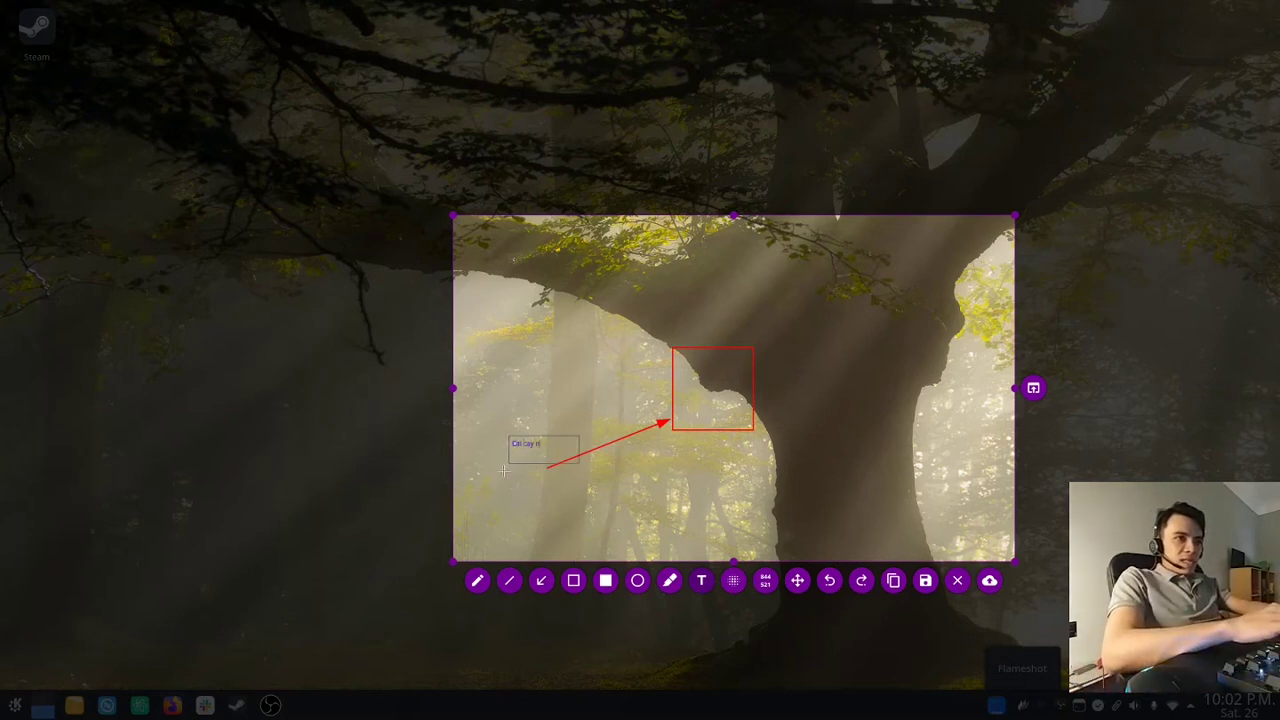
text( có n)
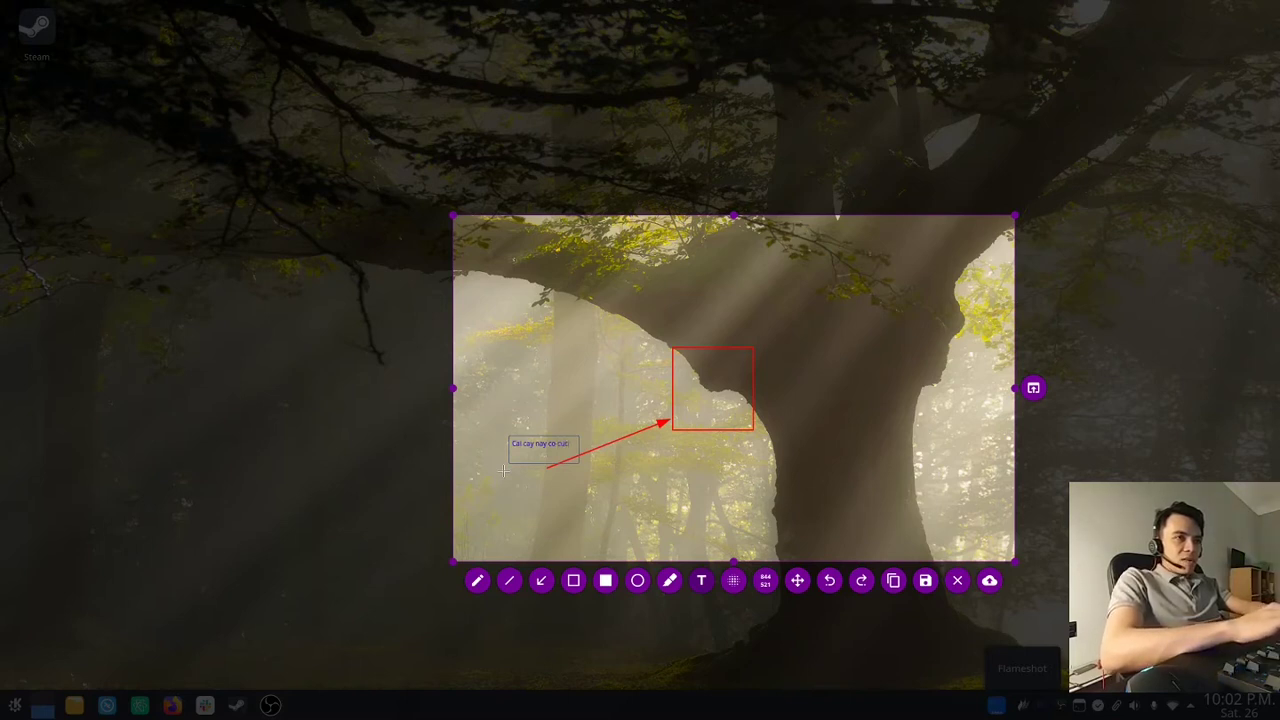
text( cục thịt thui)
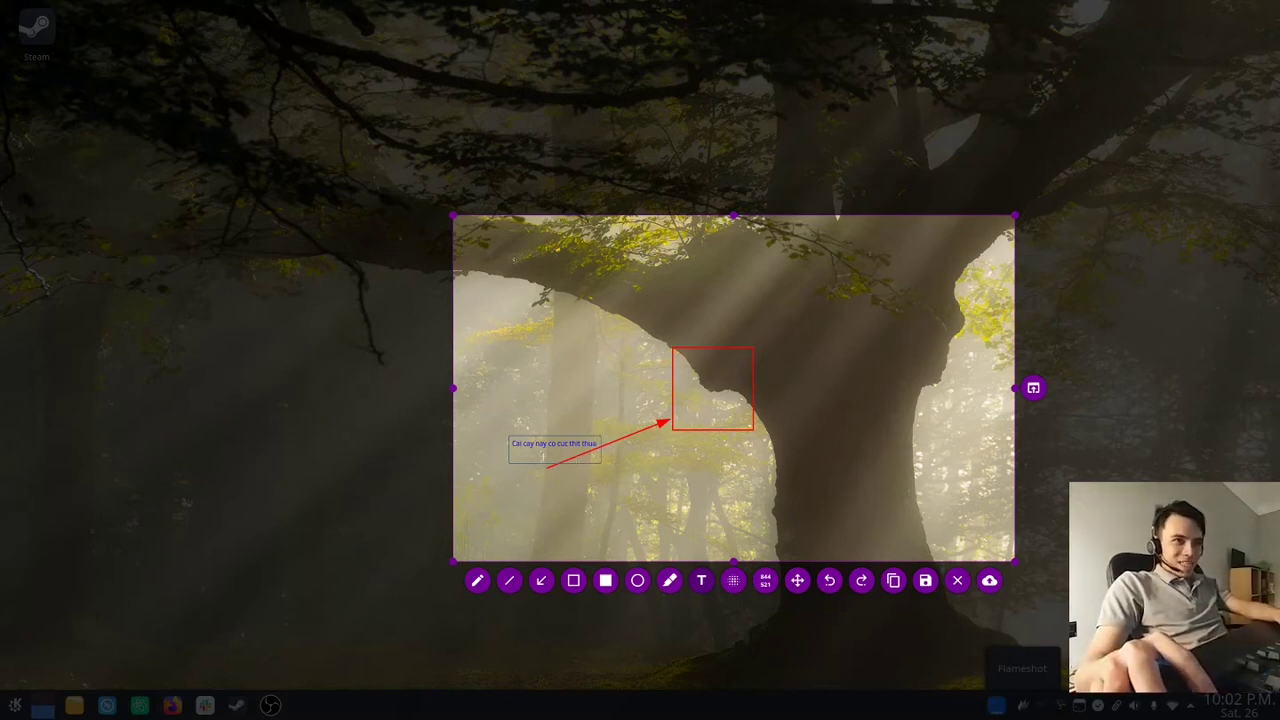
click(554, 490)
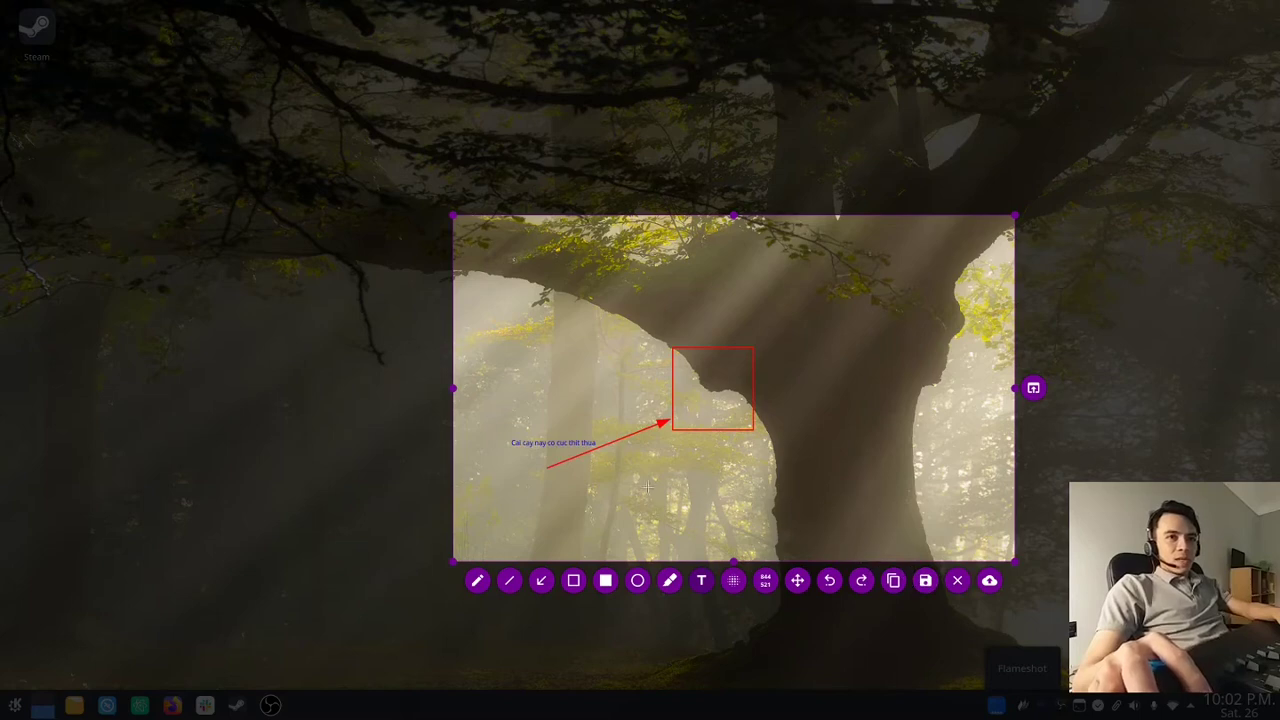
- Save the annotated capture as a file
click(925, 581)
click(870, 500)
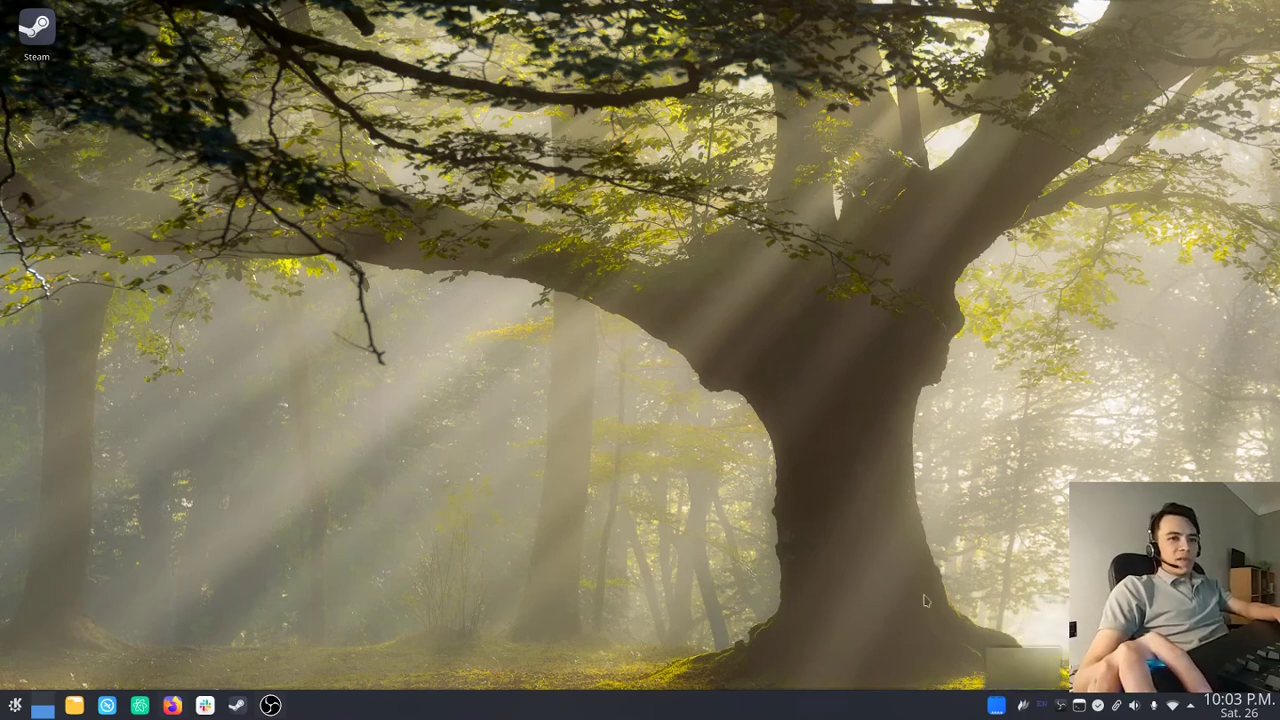
right_click(608, 298)
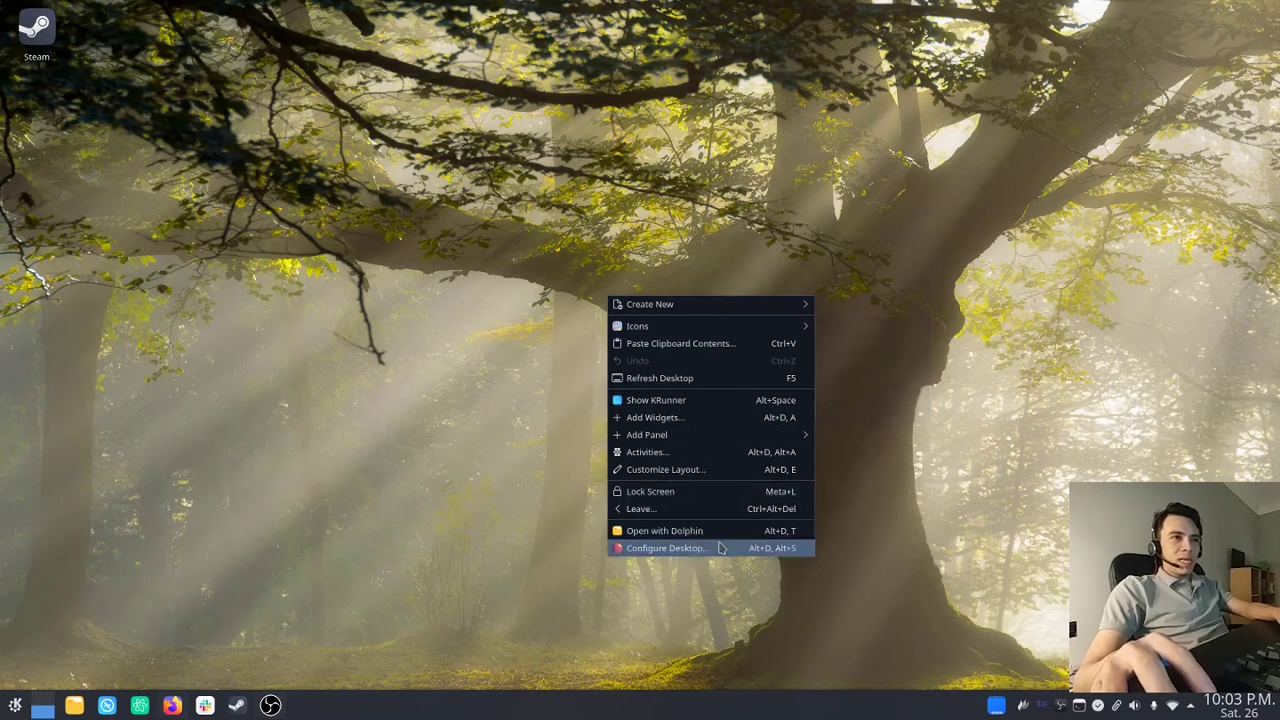
click(1022, 706)
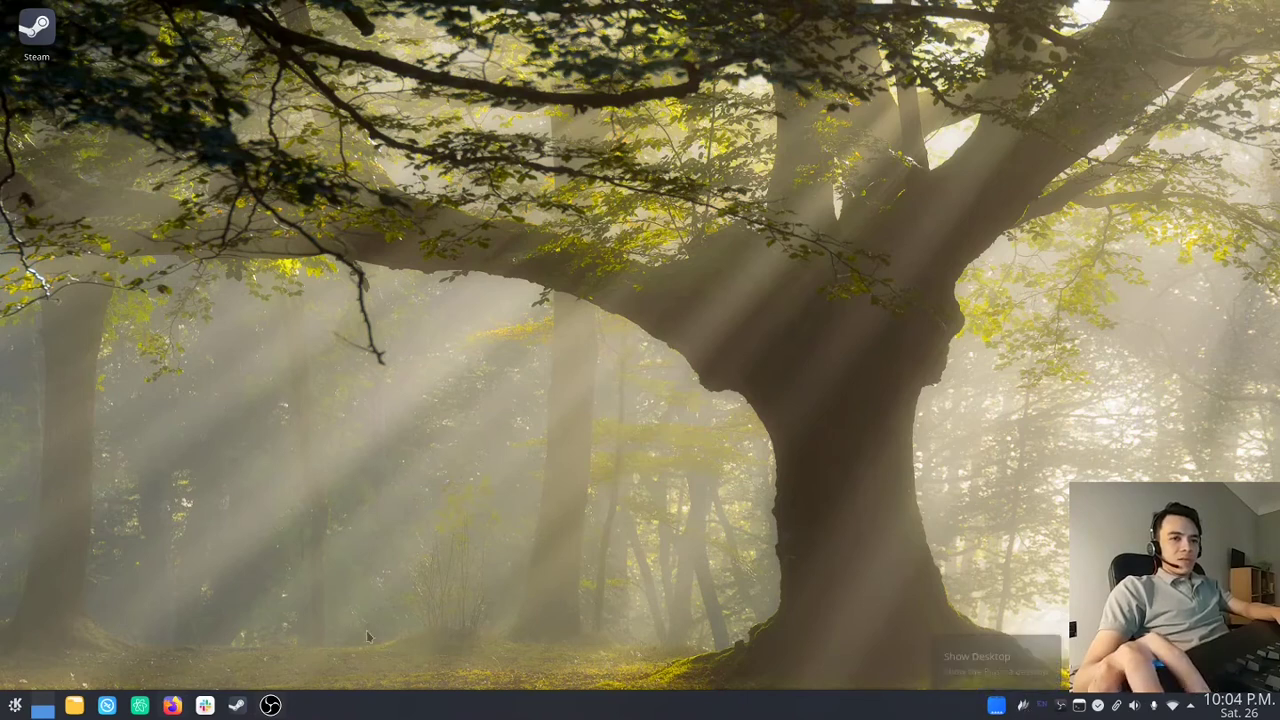
click(15, 705)
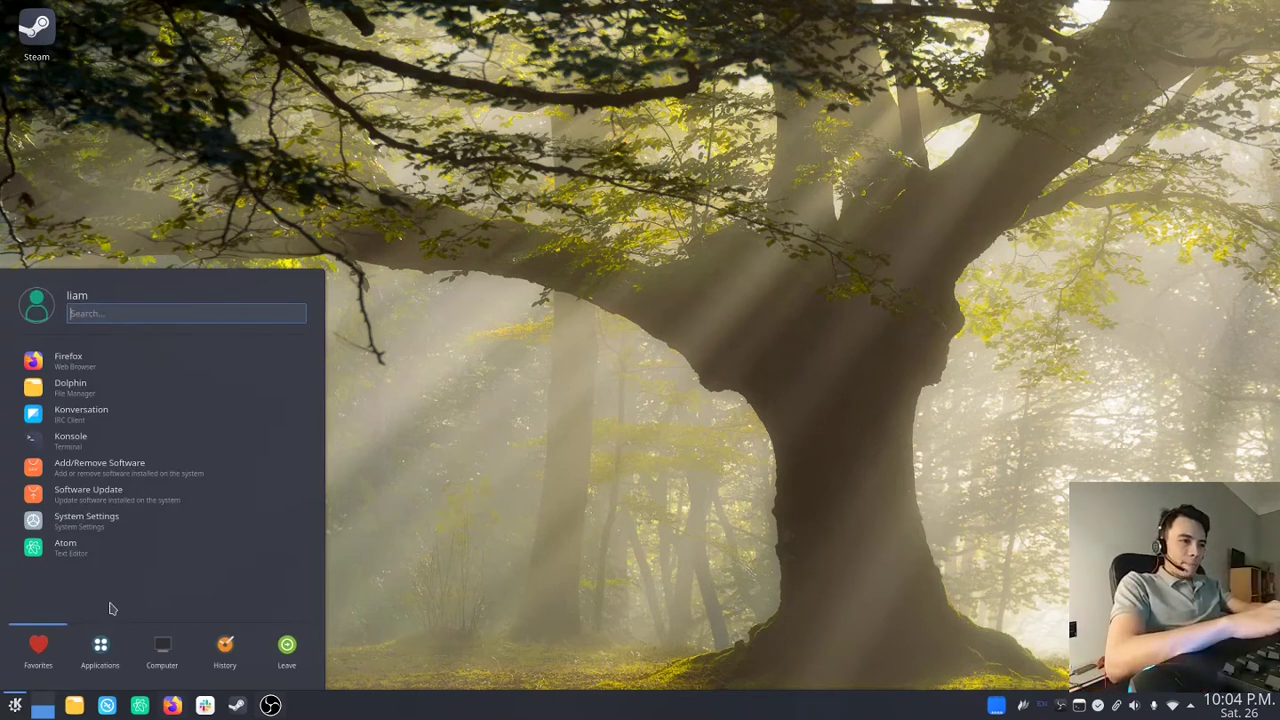
text(custom)
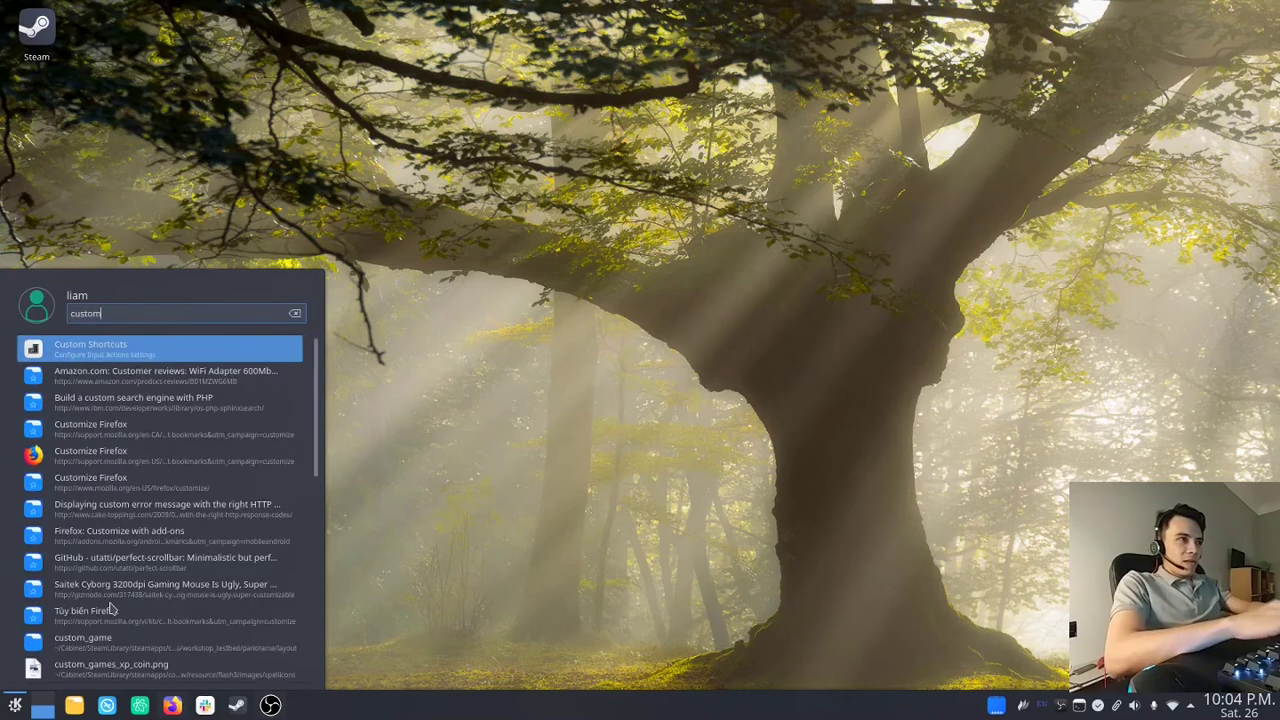
key(Return)
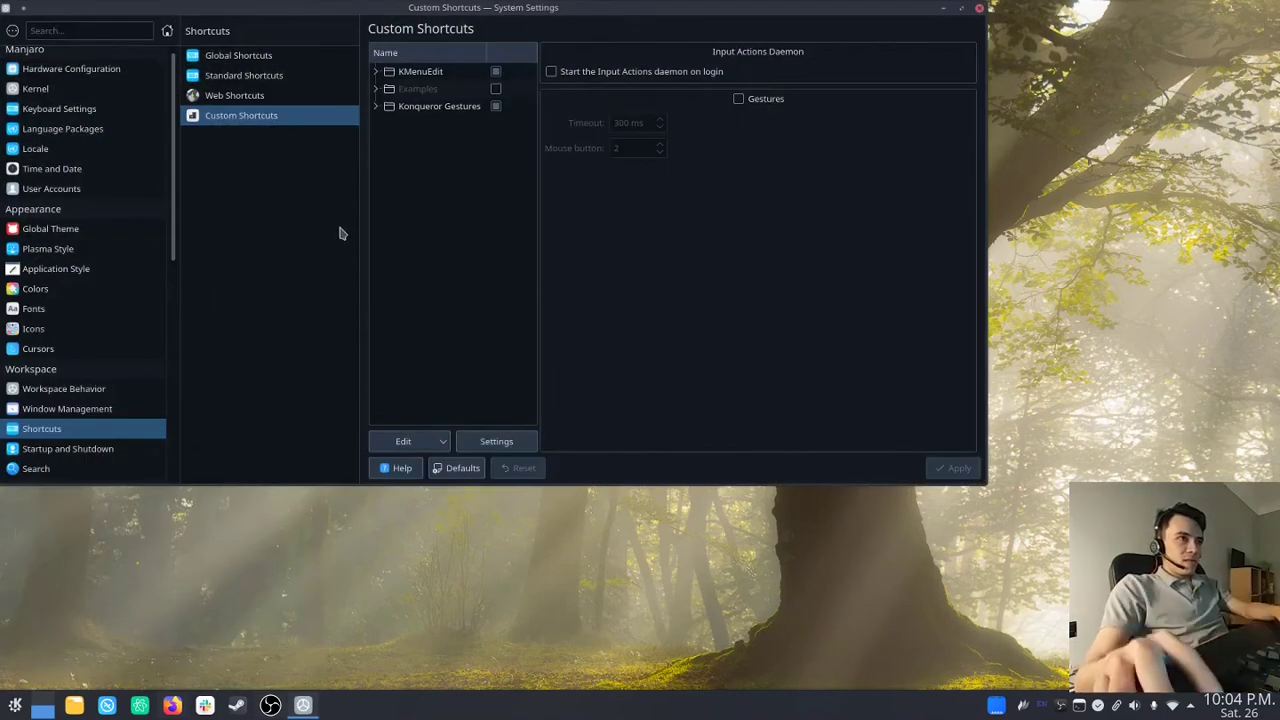
click(979, 7)
- Find the Custom Shortcuts settings by searching for "custom shor" and switch to the Global Shortcuts page
key(super)
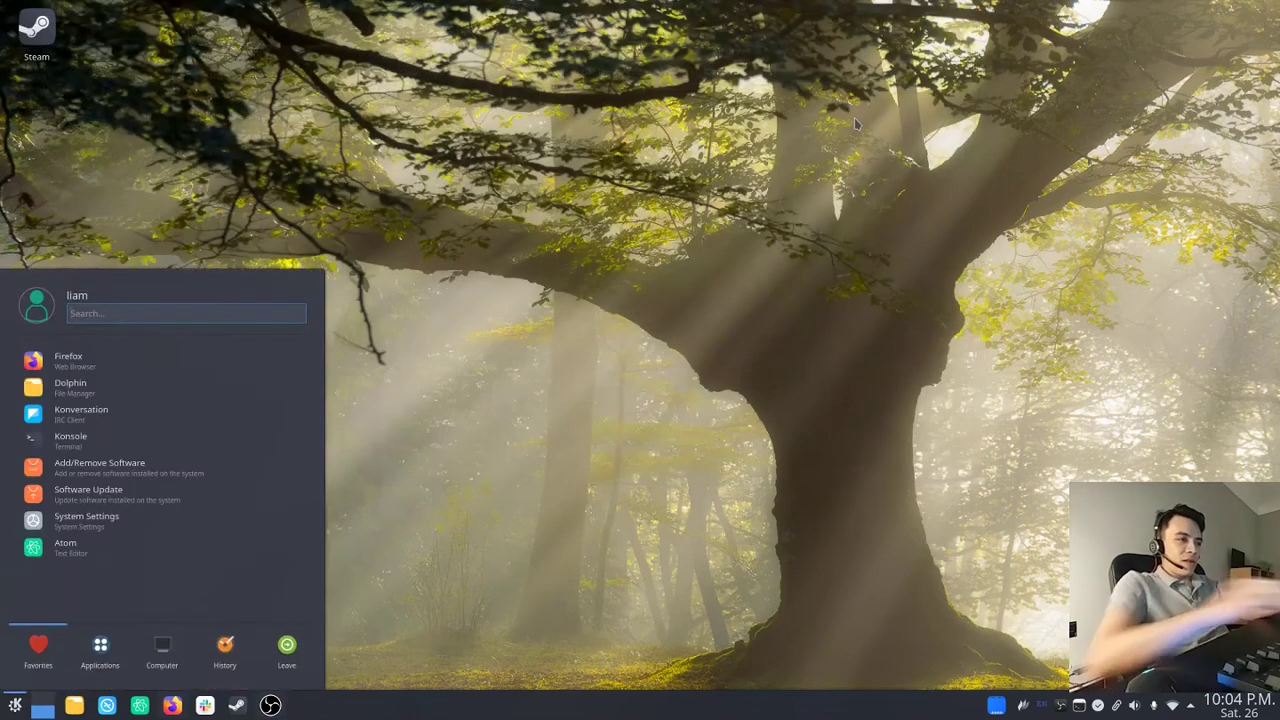
text(custom)
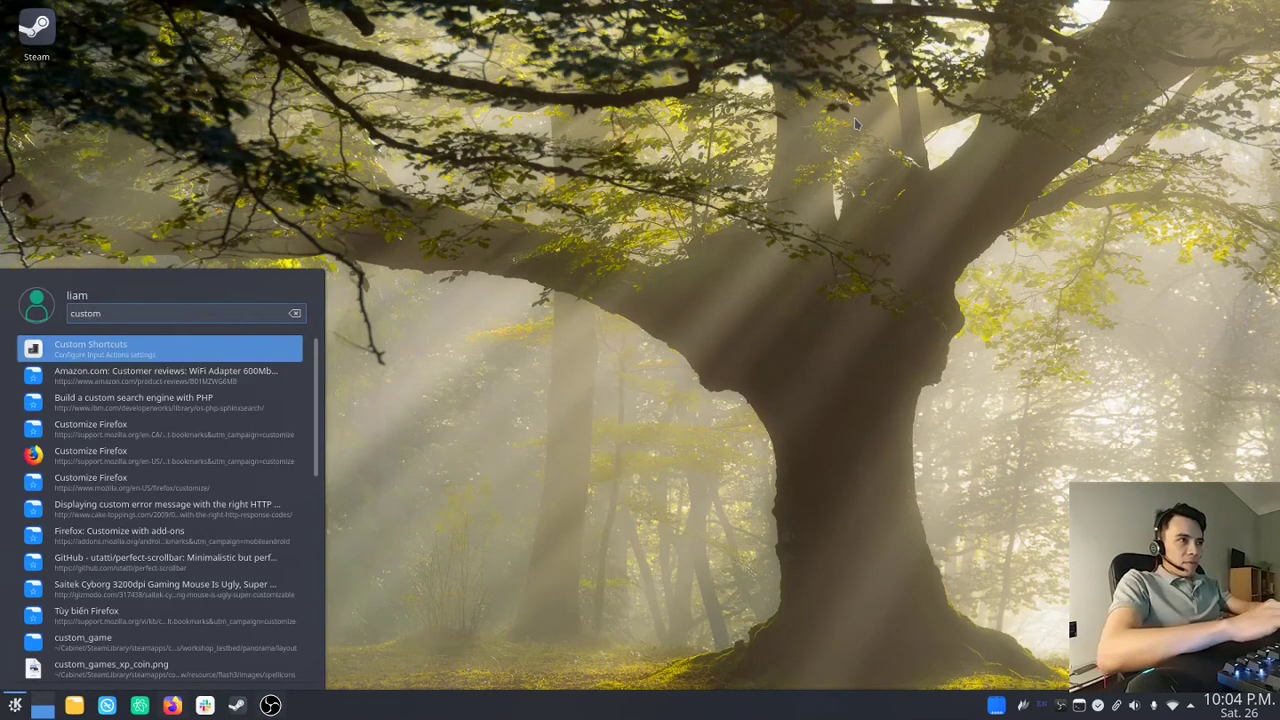
text( shor)
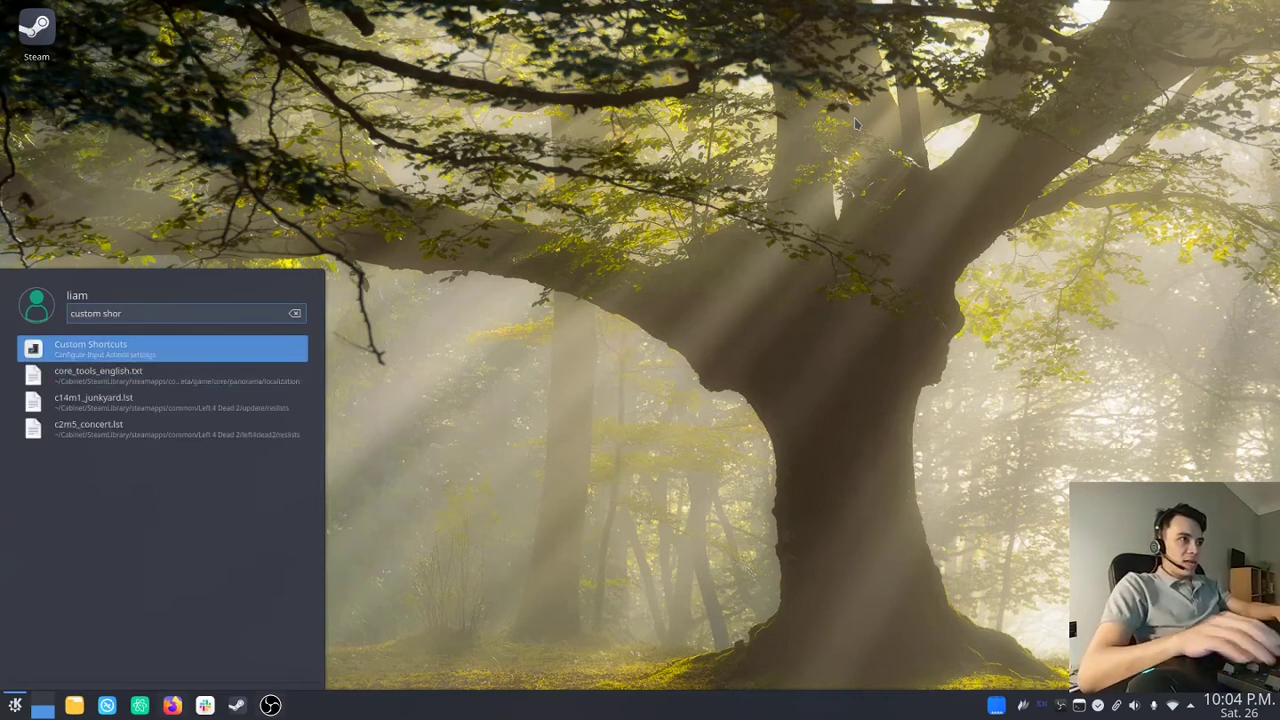
key(Return)
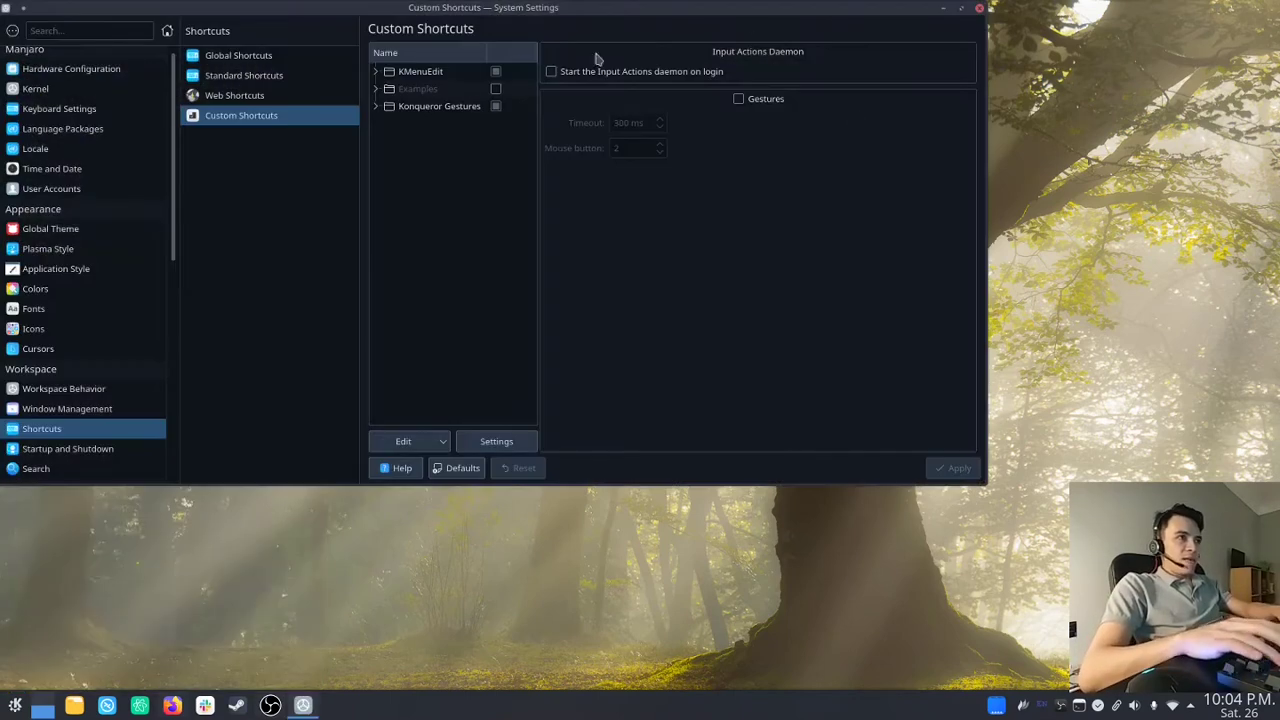
drag(252, 60, 251, 72)
click(251, 60)
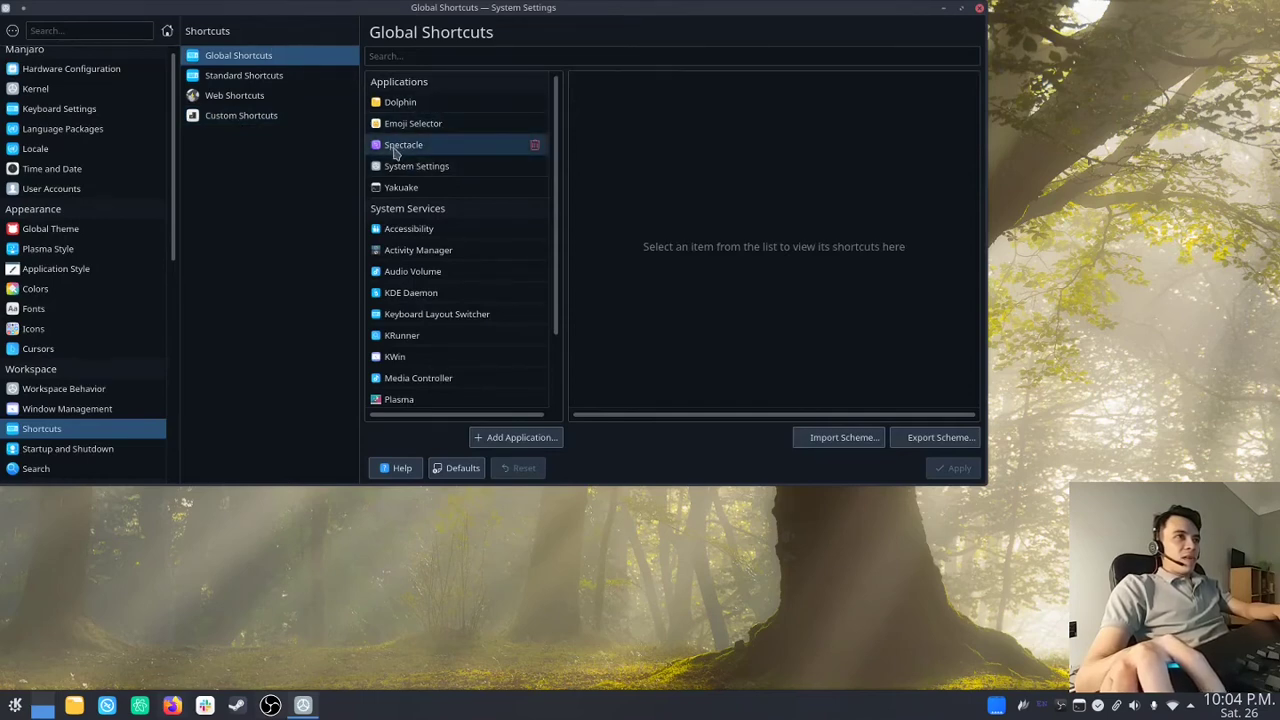
- Remove Spectacle and its shortcuts from the global shortcuts and apply the change
click(432, 149)
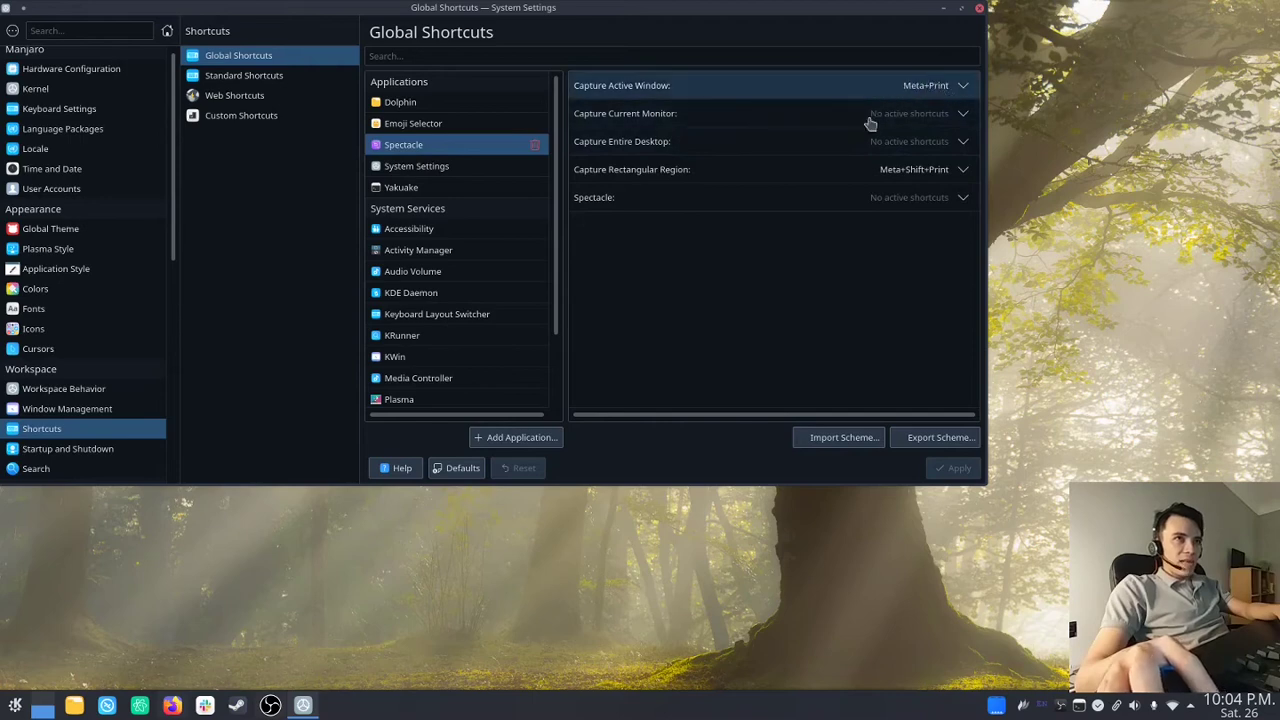
click(535, 146)
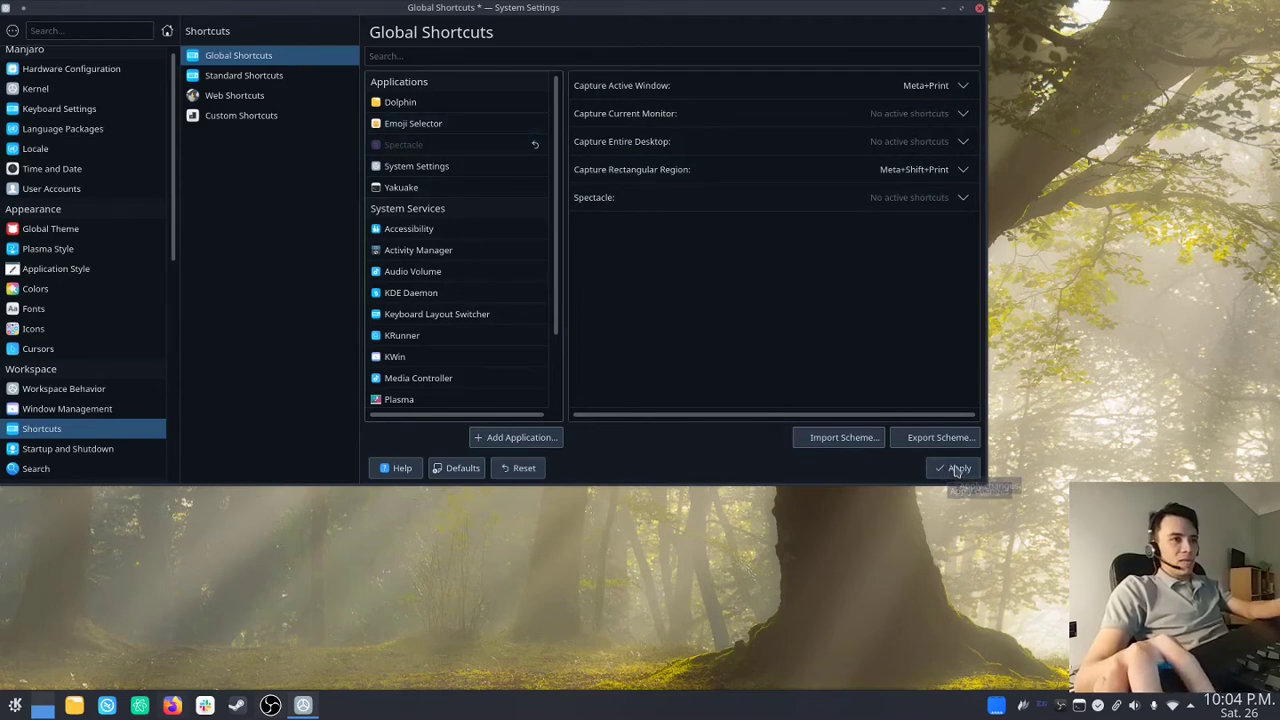
click(957, 470)
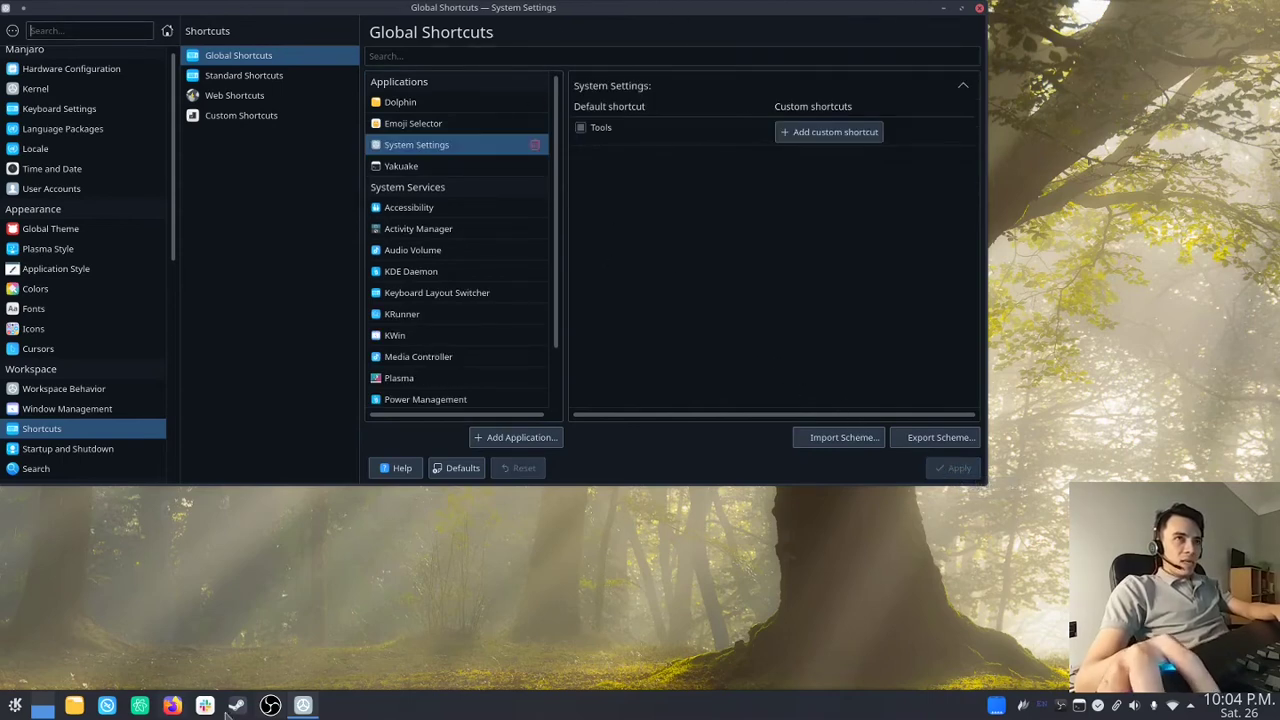
- Switch to Firefox, search the web for flameshot and open the Key Bindings page of the official flameshot.js.org site
click(172, 706)
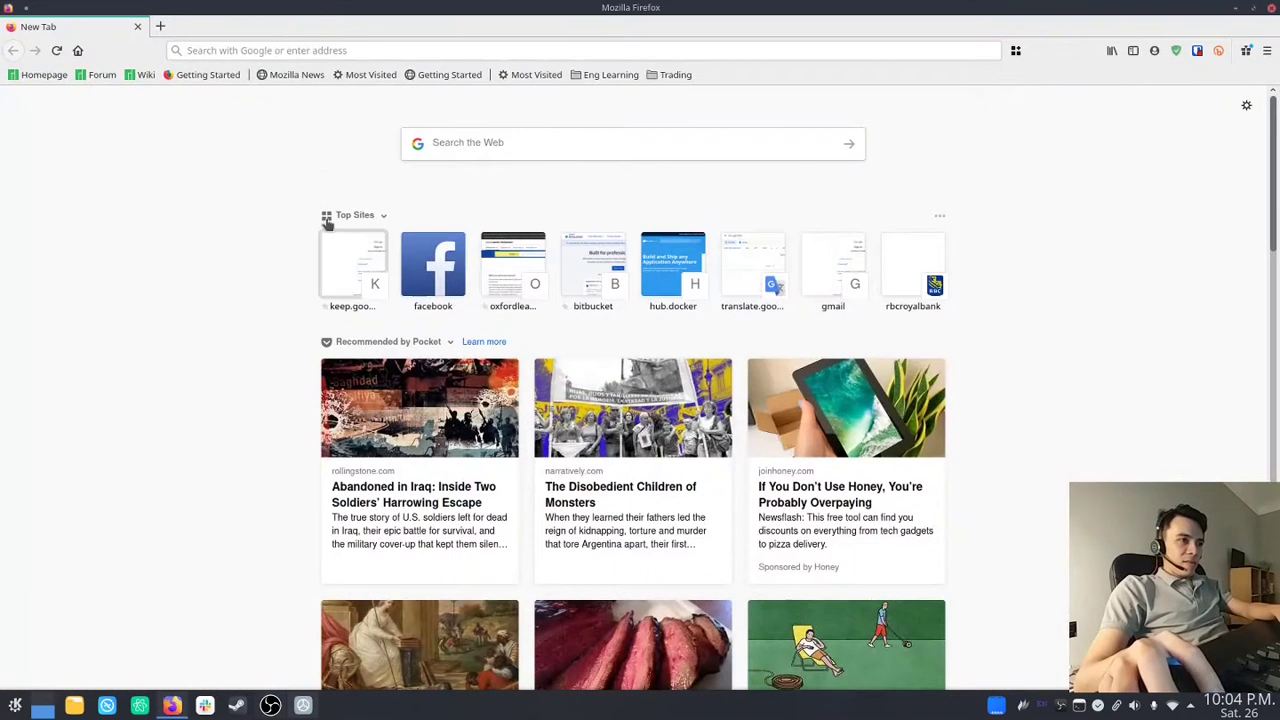
click(335, 50)
text(flamsho)
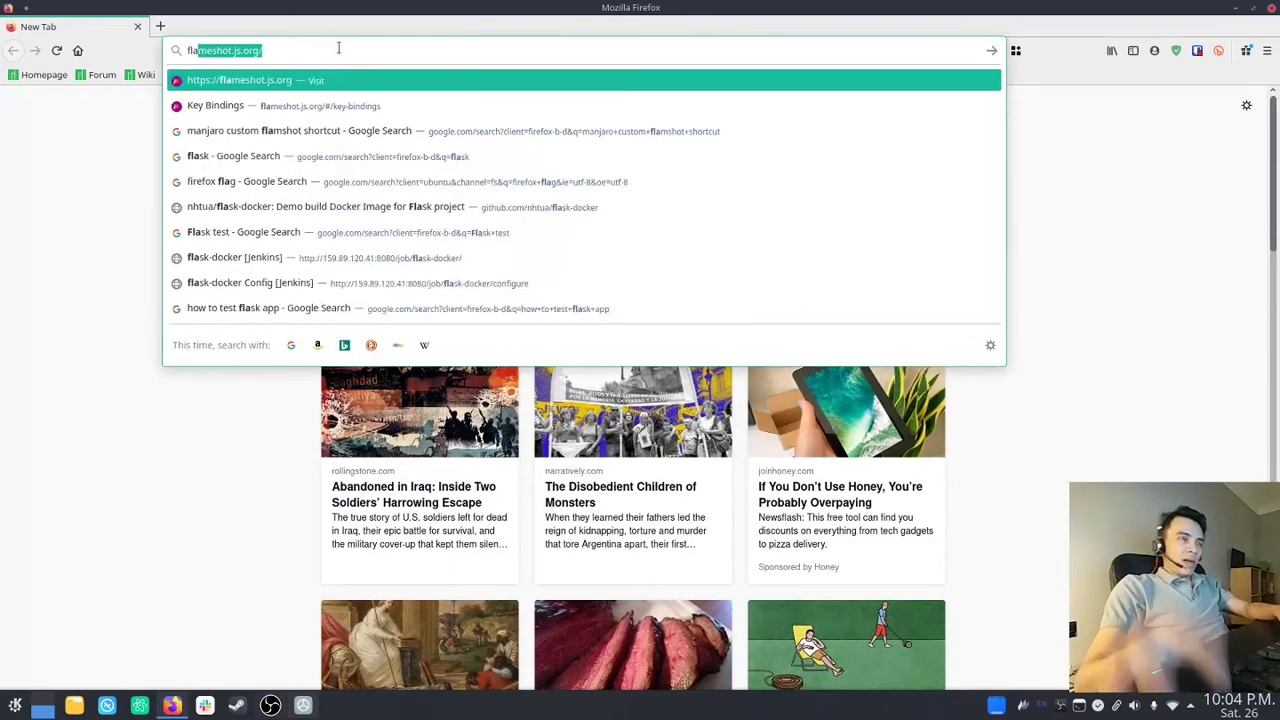
key(BackSpace)
key(BackSpace)
key(BackSpace)
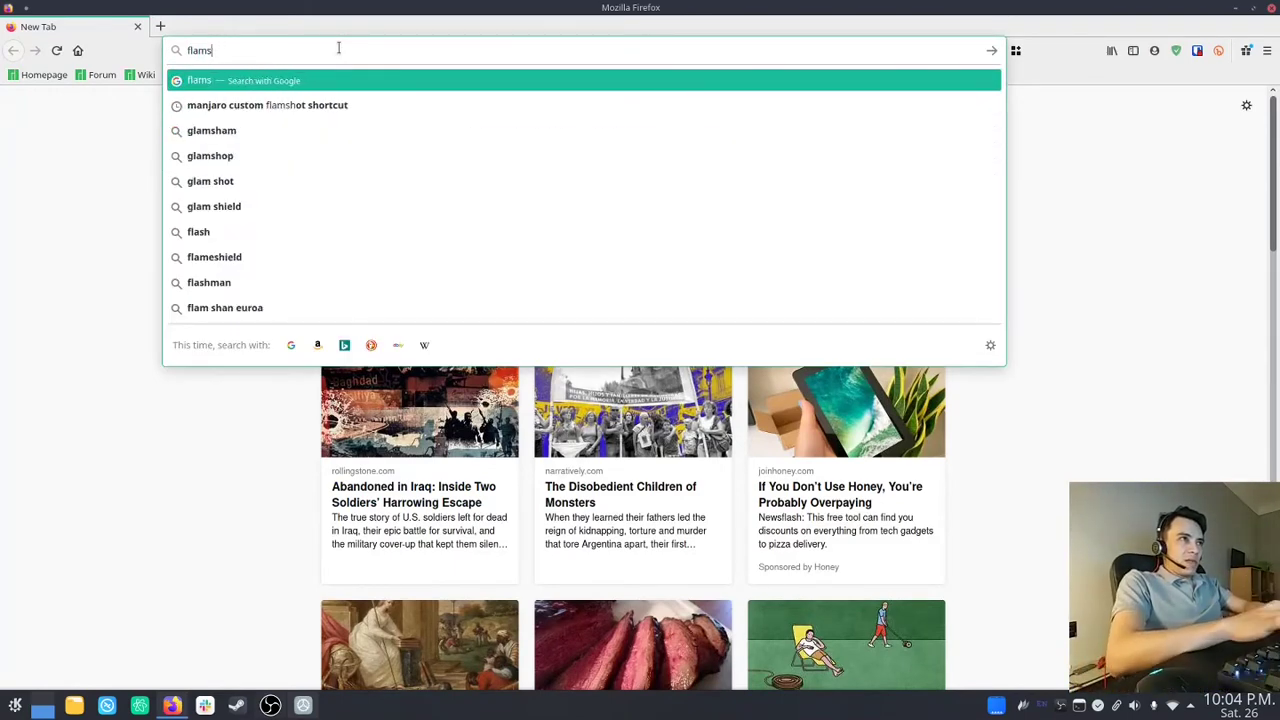
text(eshot)
key(Return)
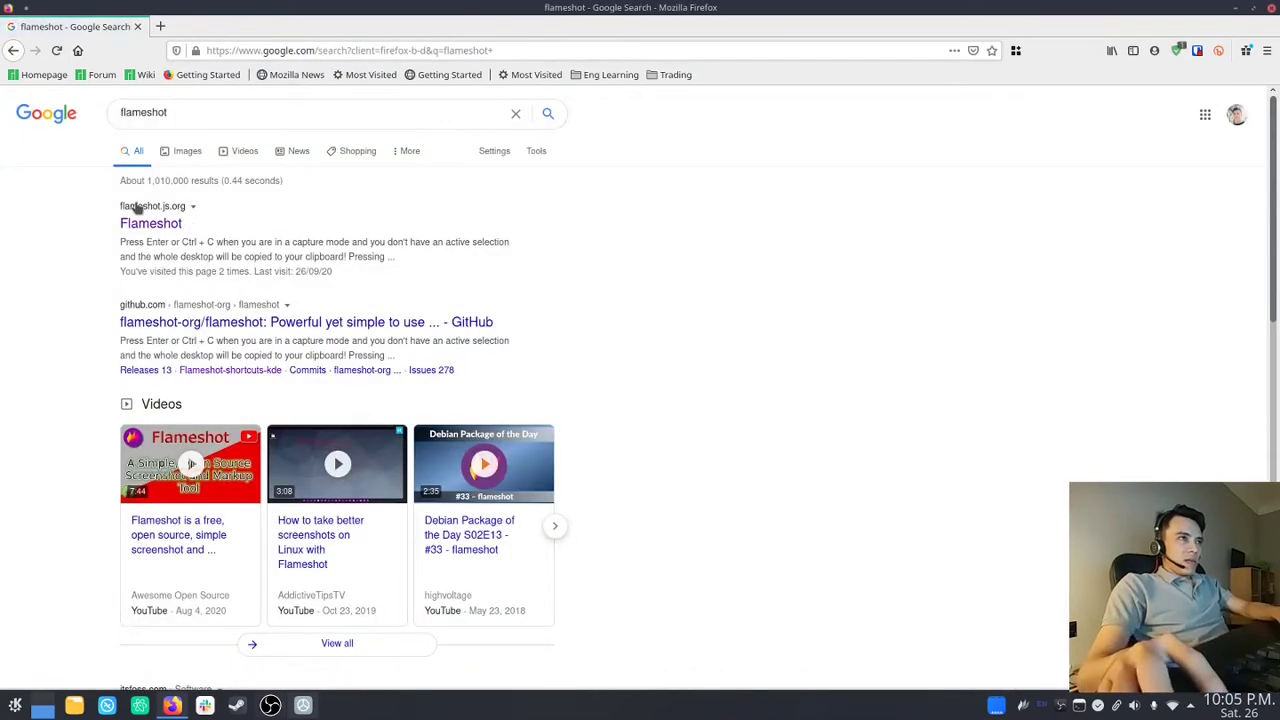
click(146, 228)
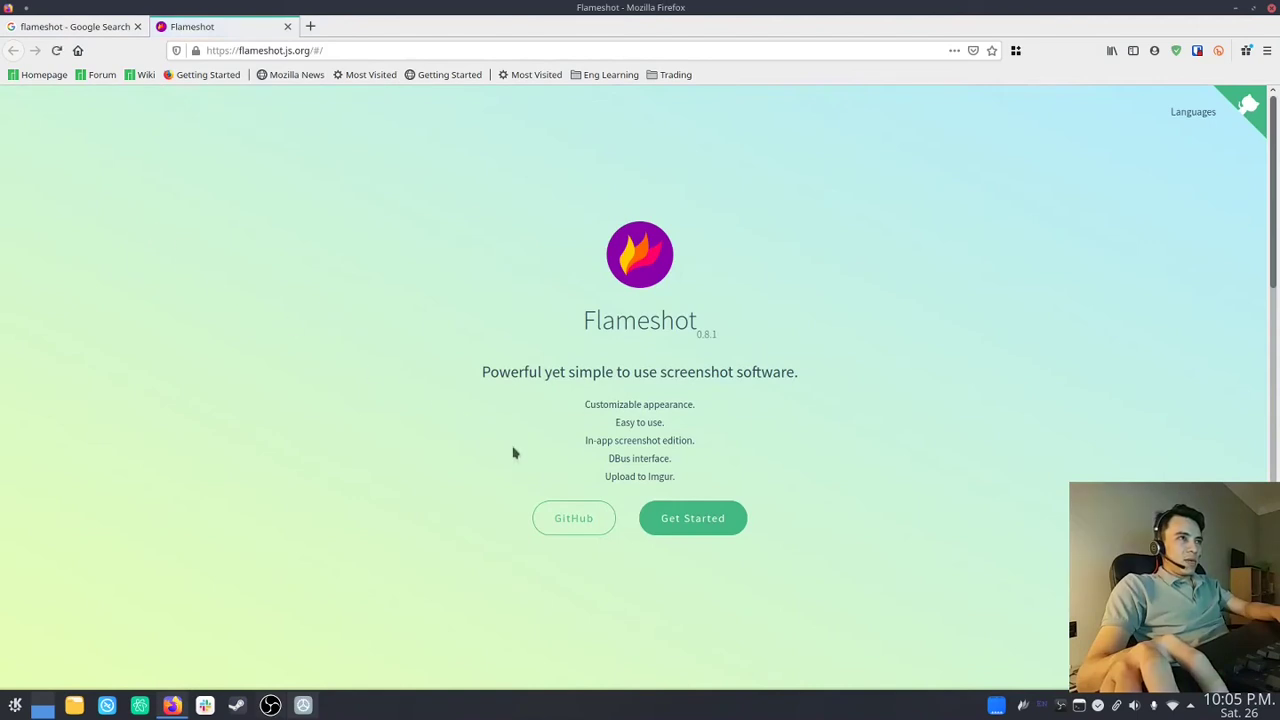
click(688, 520)
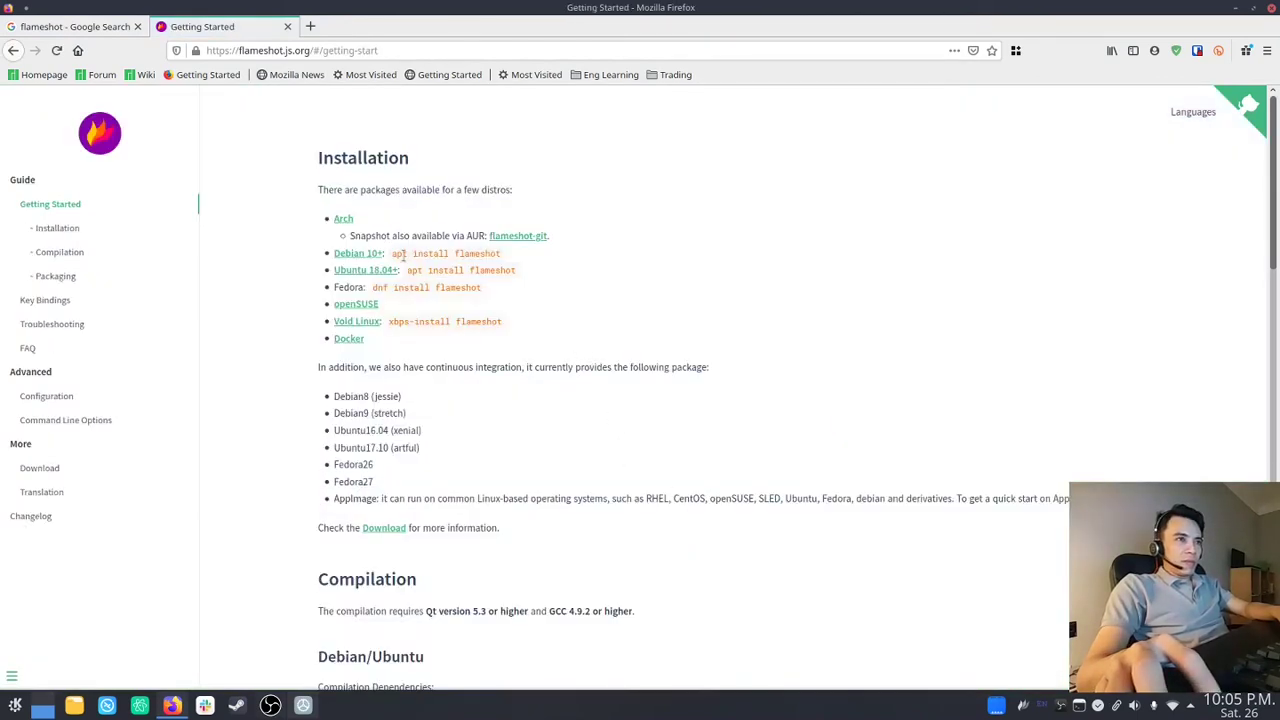
click(45, 303)
- Read the "On KDE Plasma desktop" section for its default shortcut keys and the steps for using the configuration file
scroll(402, 461, down, 5)
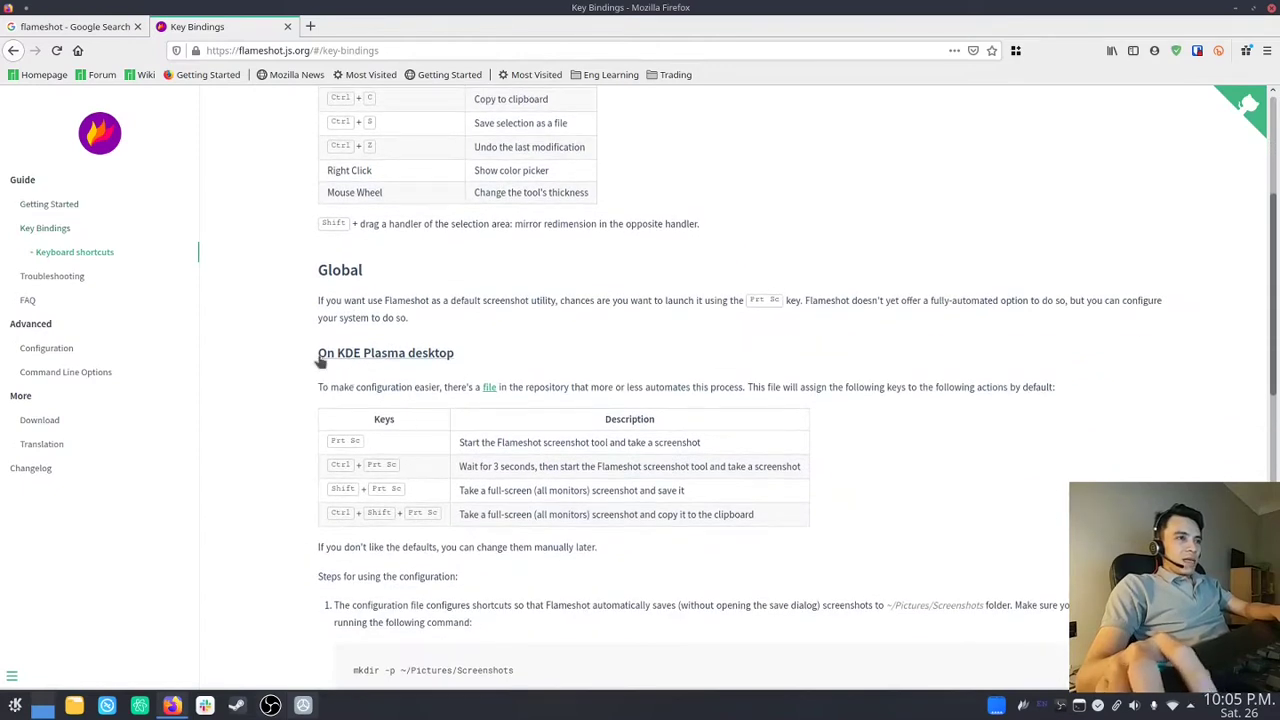
drag(310, 357, 451, 366)
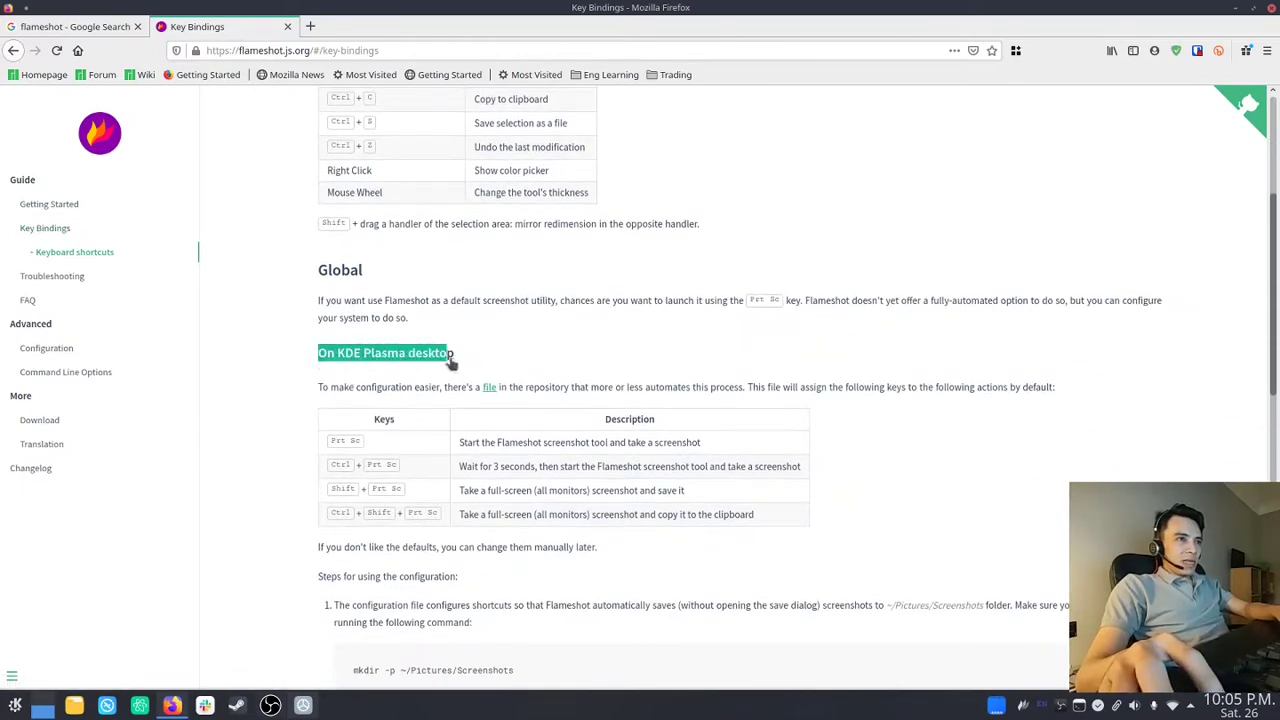
click(613, 374)
scroll(613, 374, down, 6)
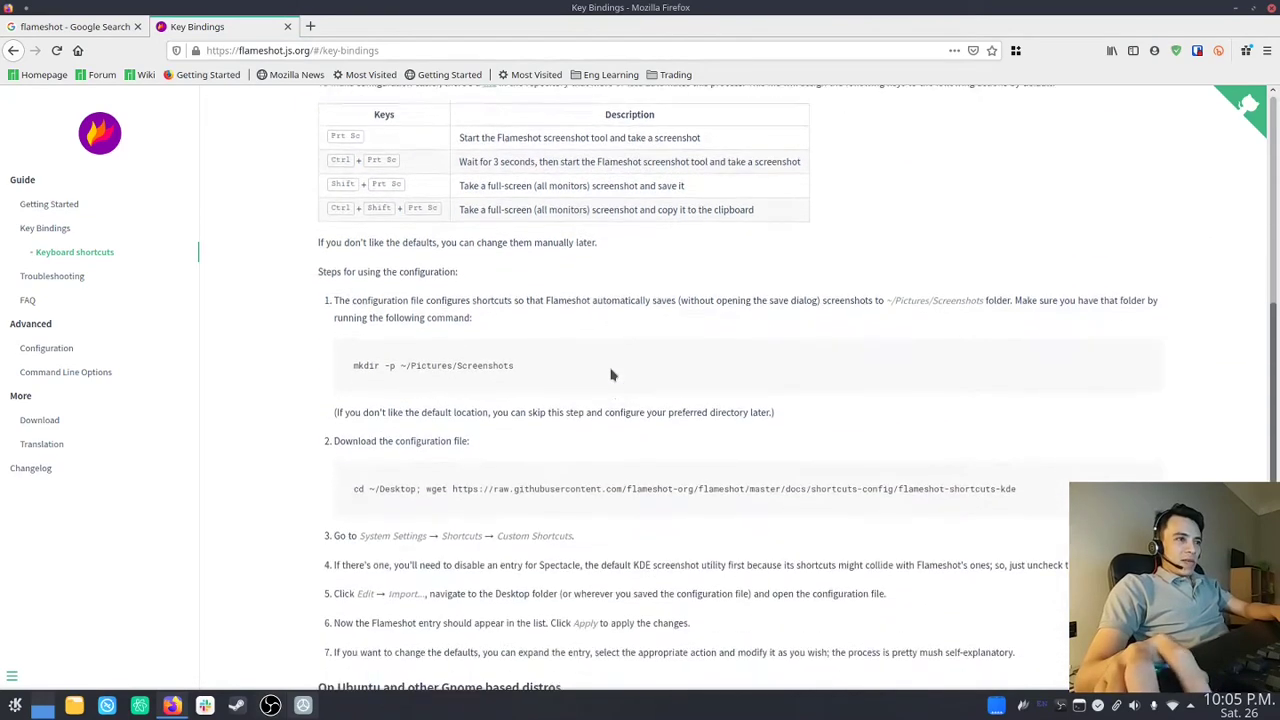
scroll(613, 374, up, 3)
scroll(613, 375, up, 2)
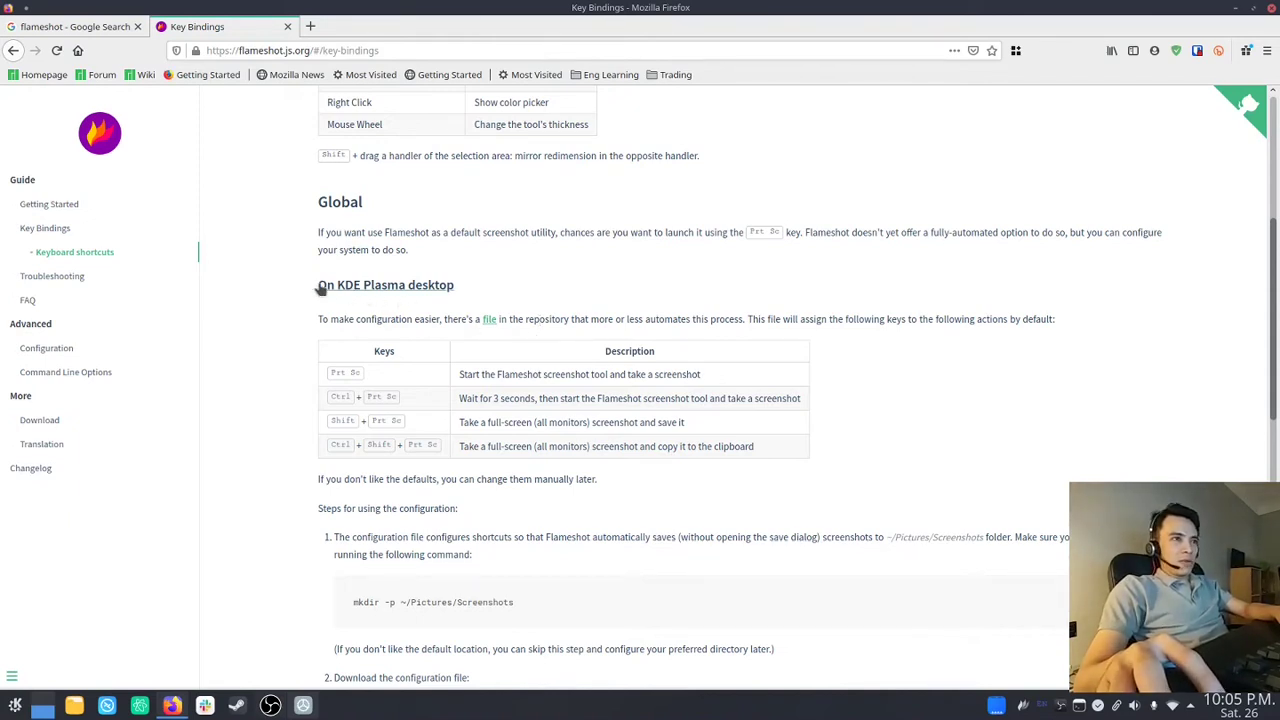
drag(303, 277, 450, 306)
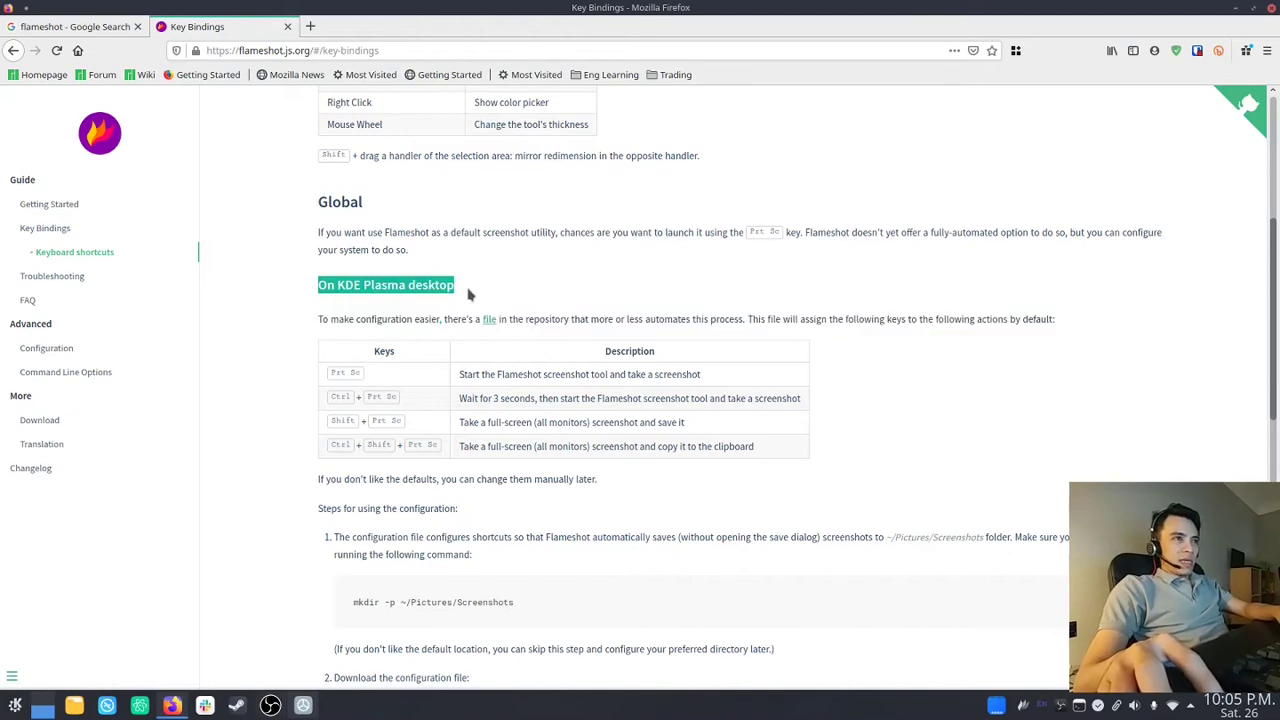
scroll(537, 374, down, 3)
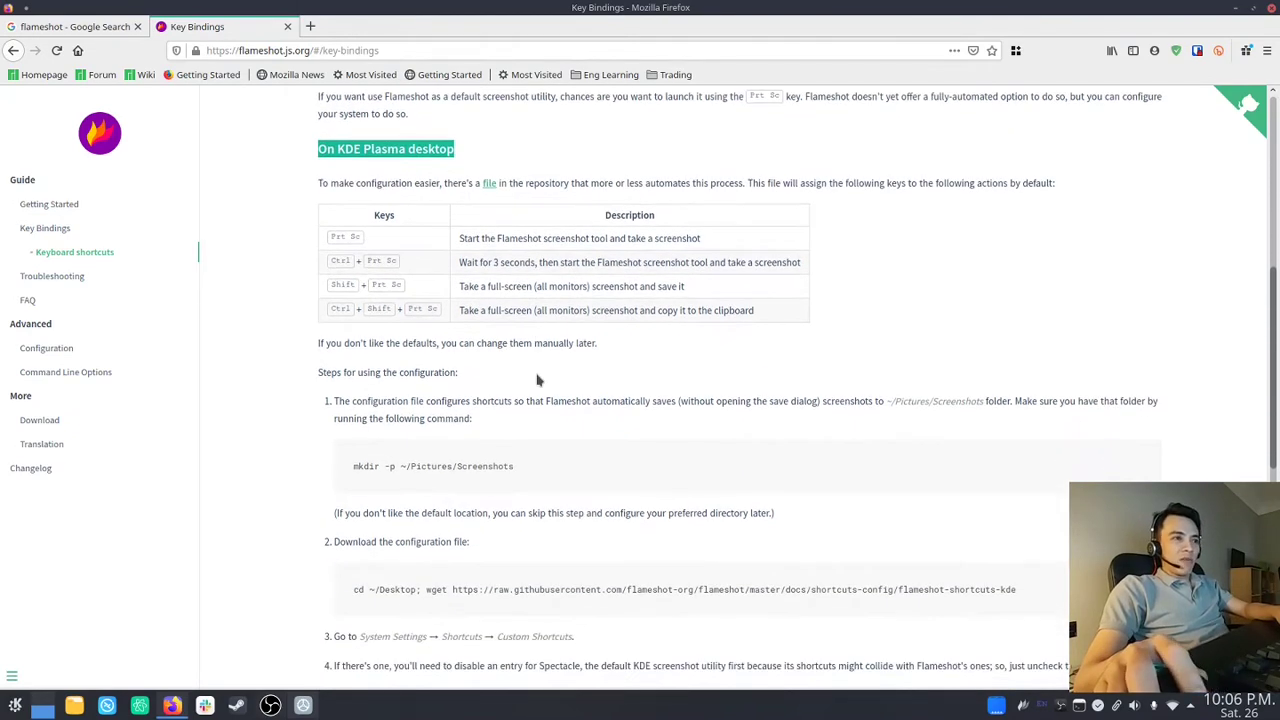
scroll(537, 376, up, 1)
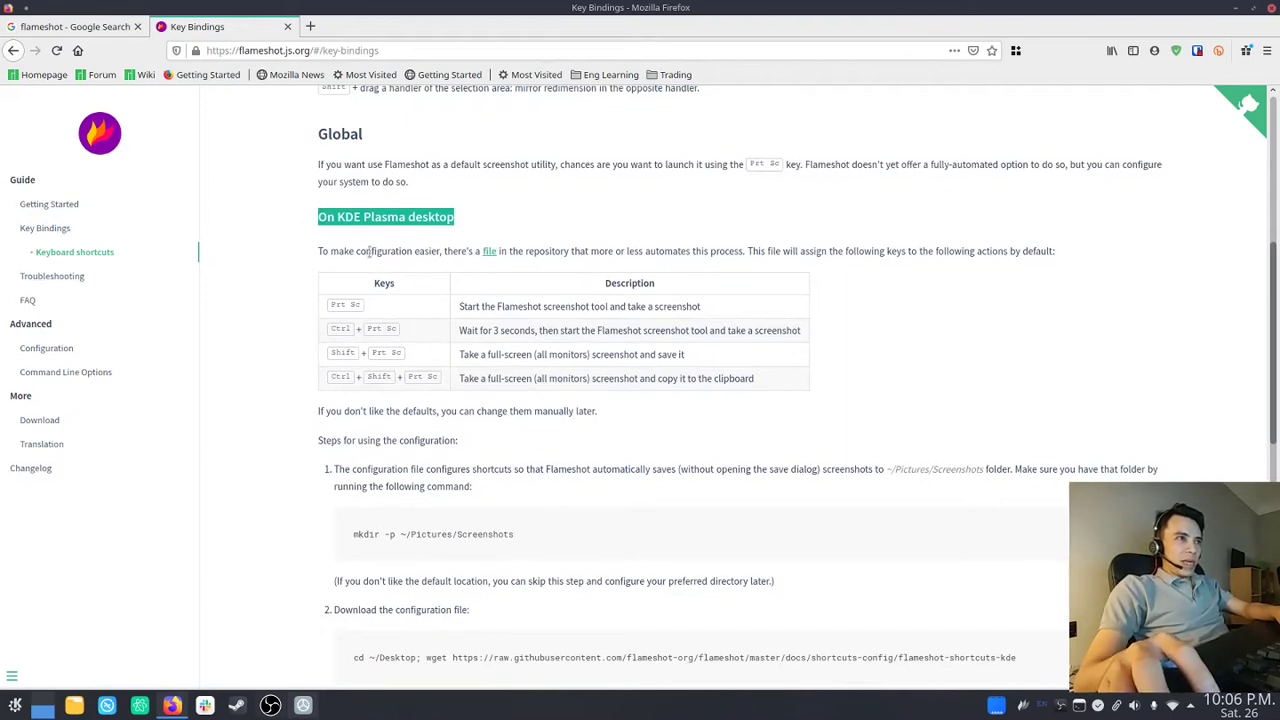
scroll(393, 250, up, 8)
scroll(454, 263, down, 4)
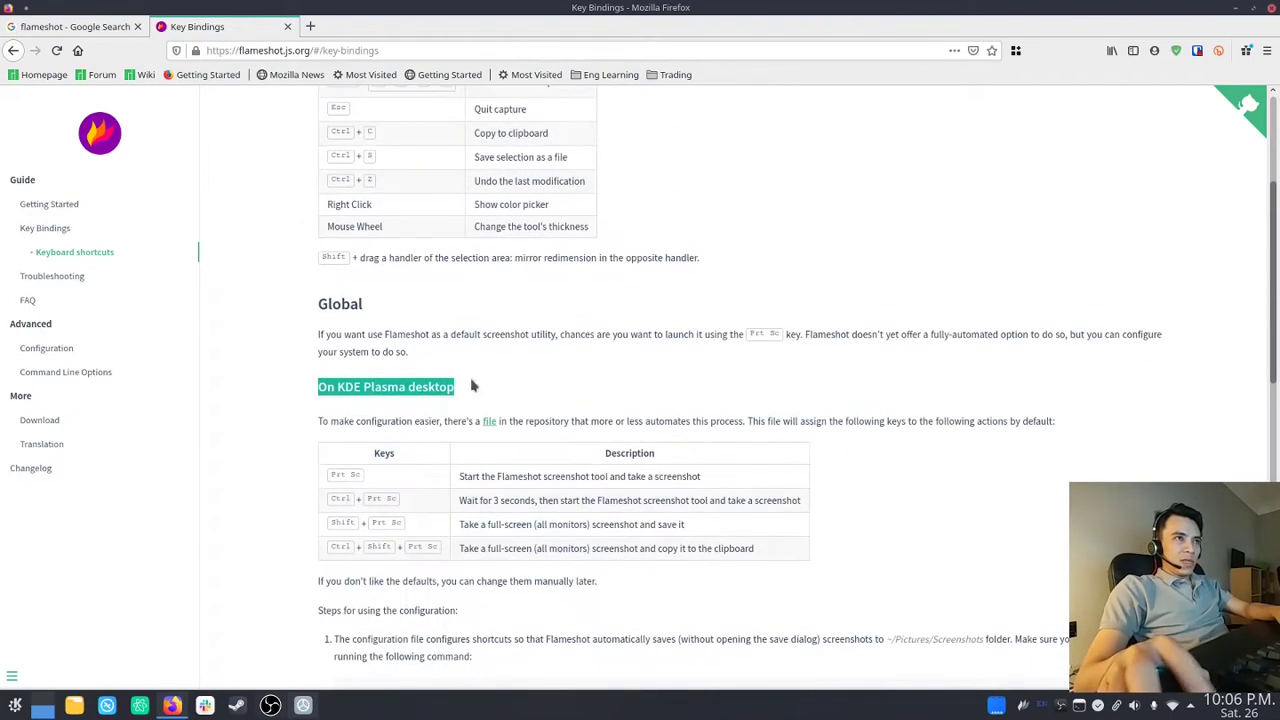
- Open the raw version of the linked KDE configuration file and save it as flameshot-shortcuts-kde in the Downloads folder
click(356, 418)
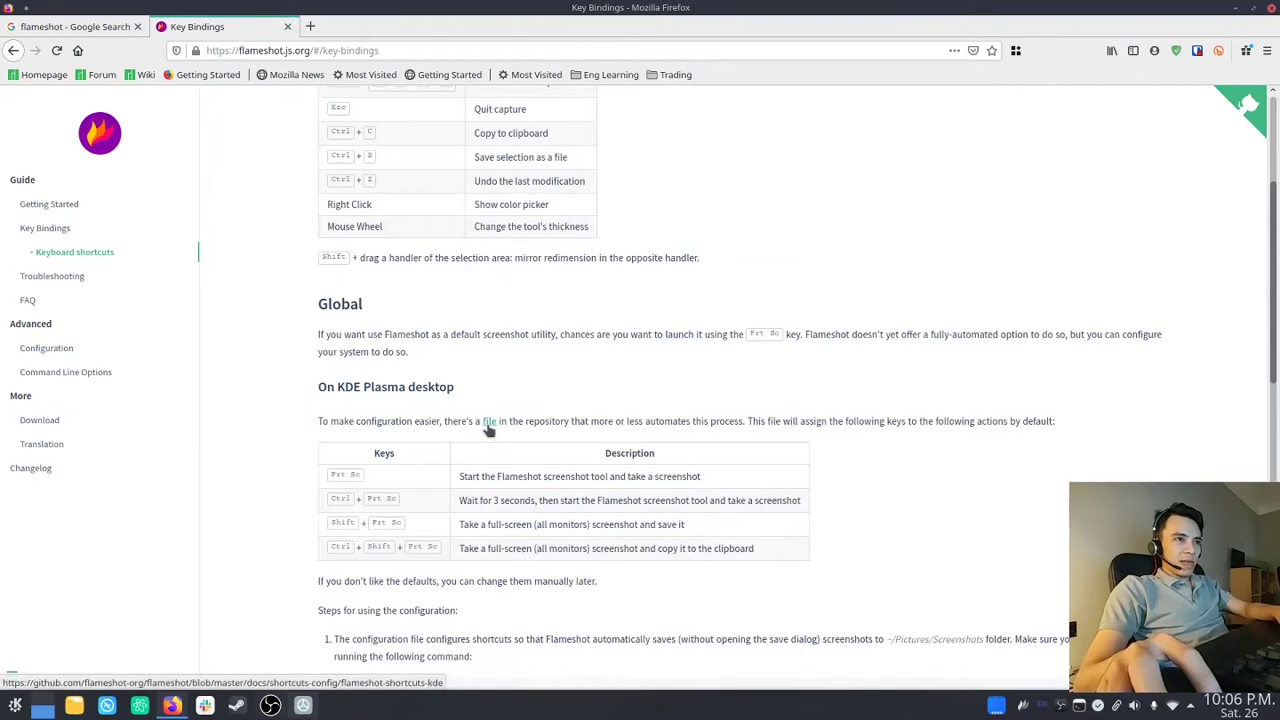
click(490, 424)
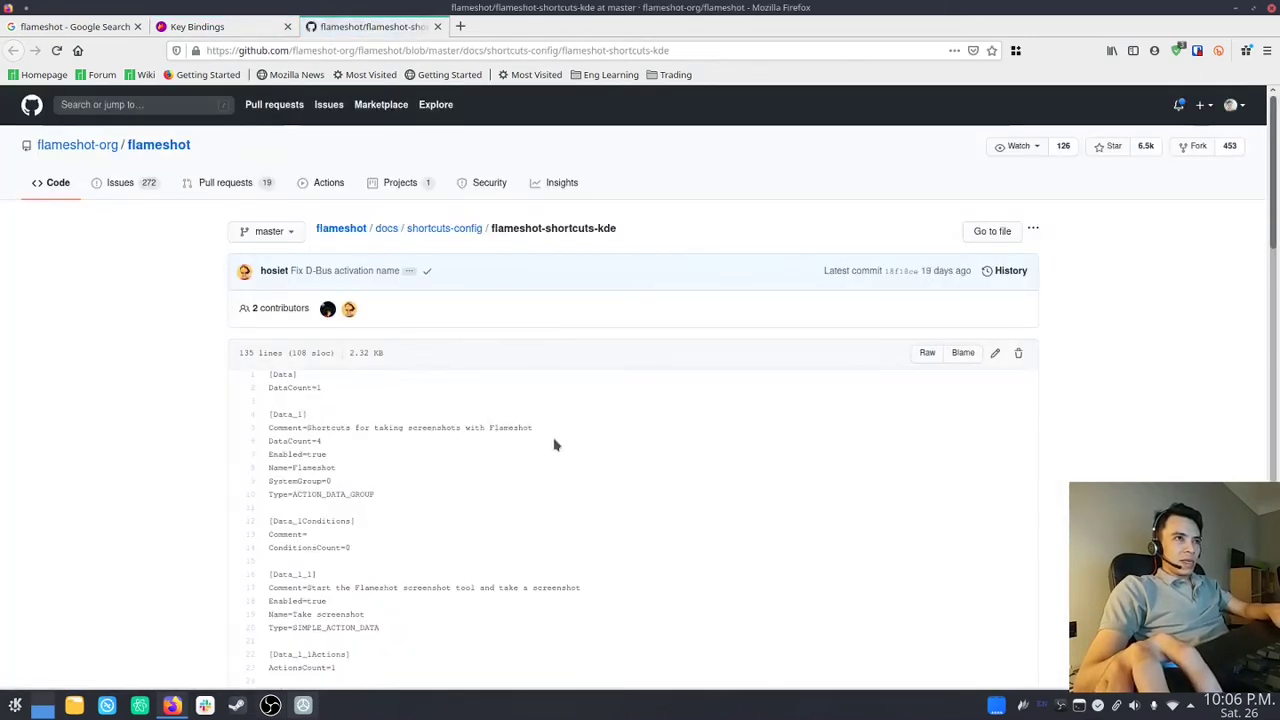
click(927, 353)
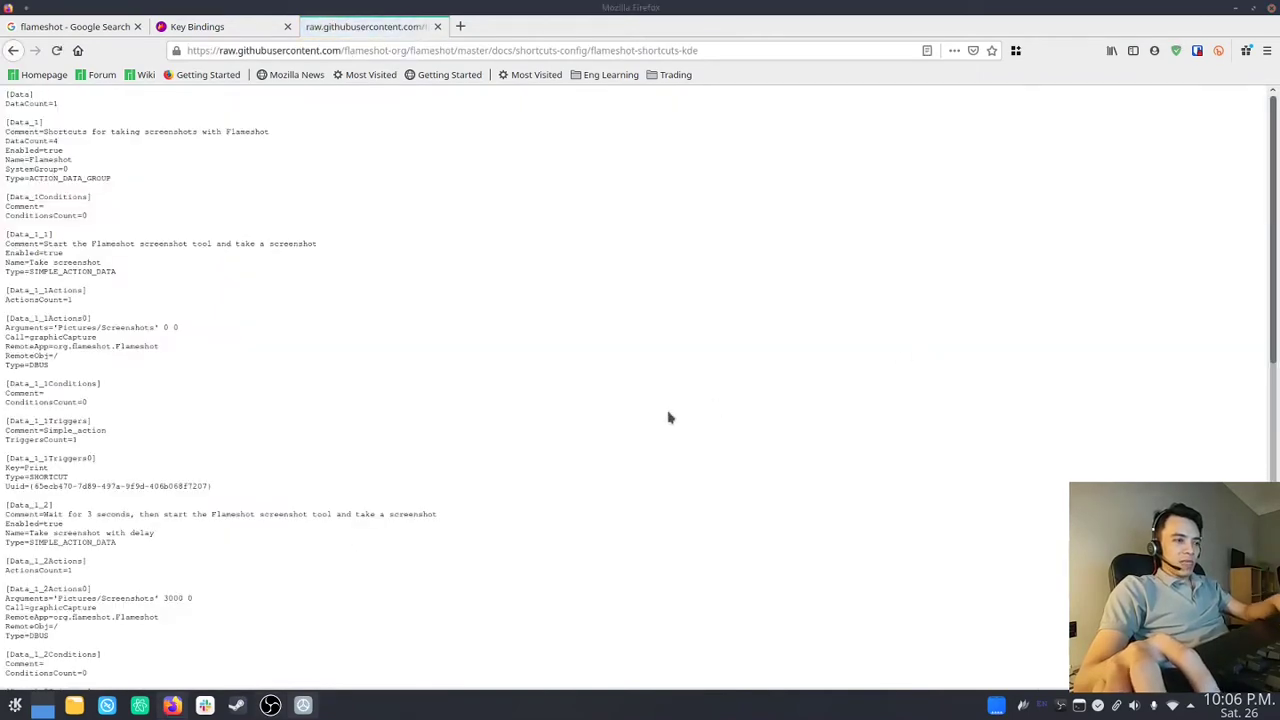
key(ctrl+s)
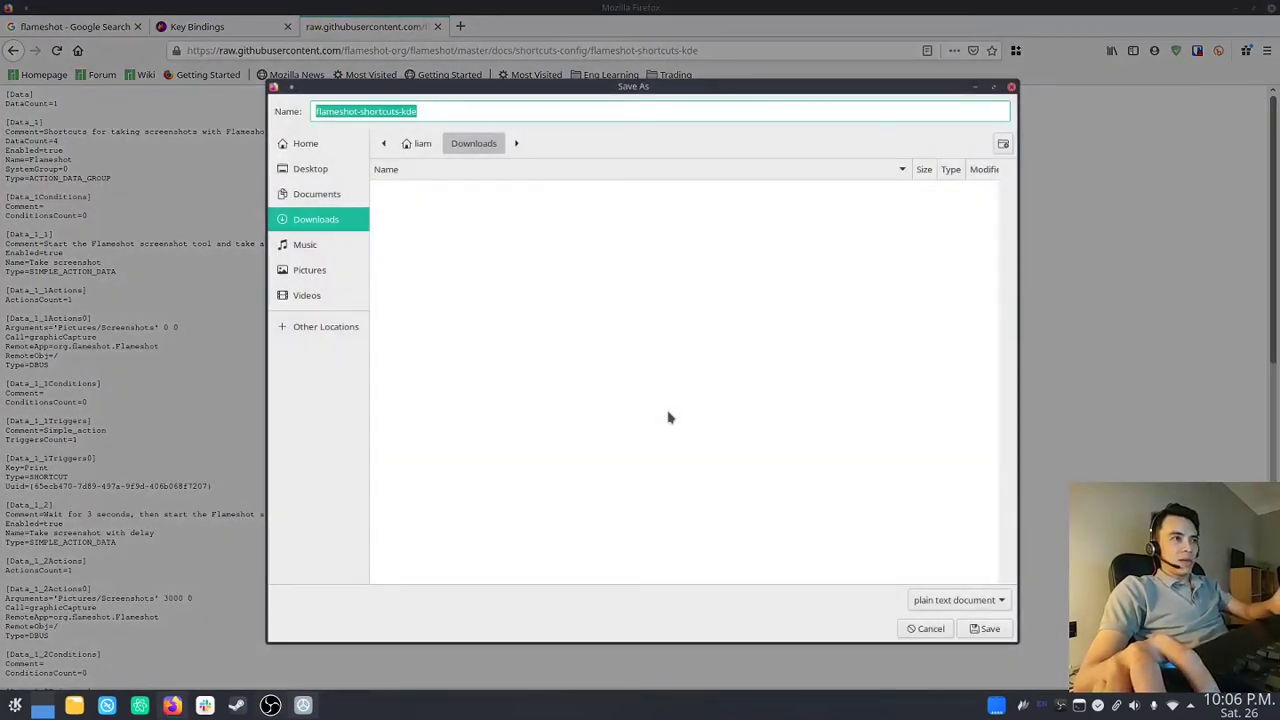
click(489, 155)
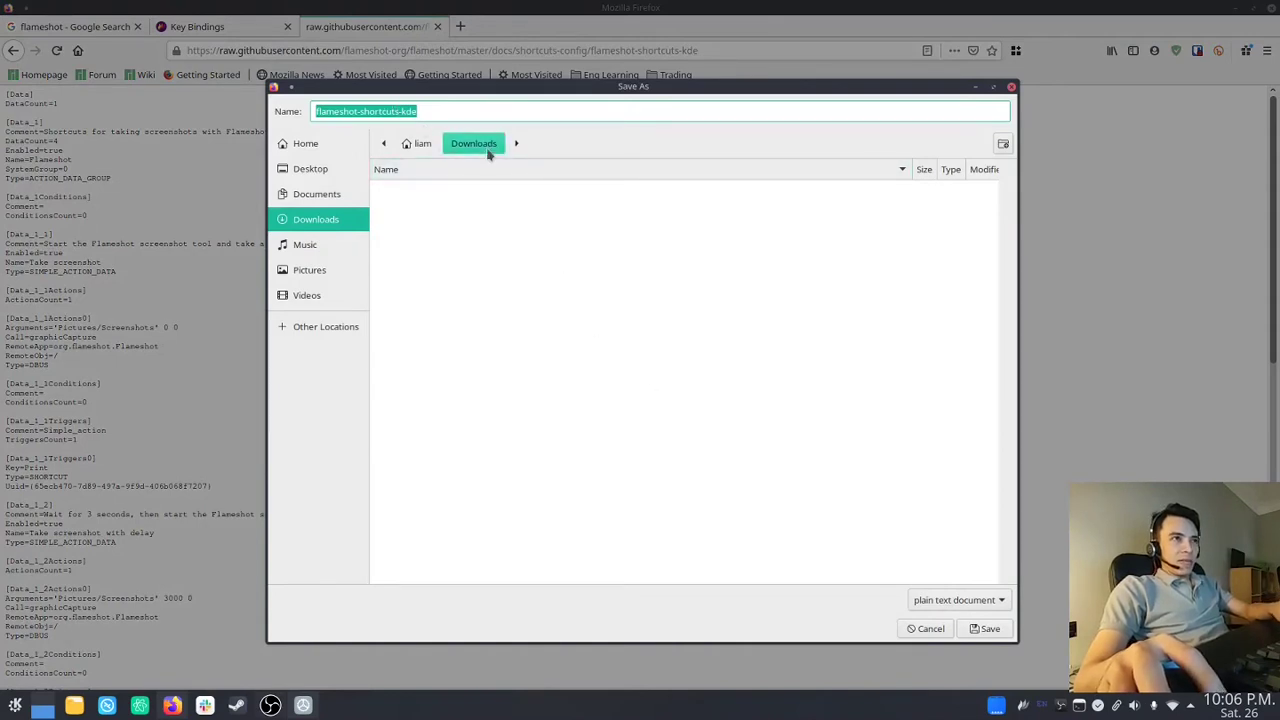
click(986, 628)
click(731, 420)
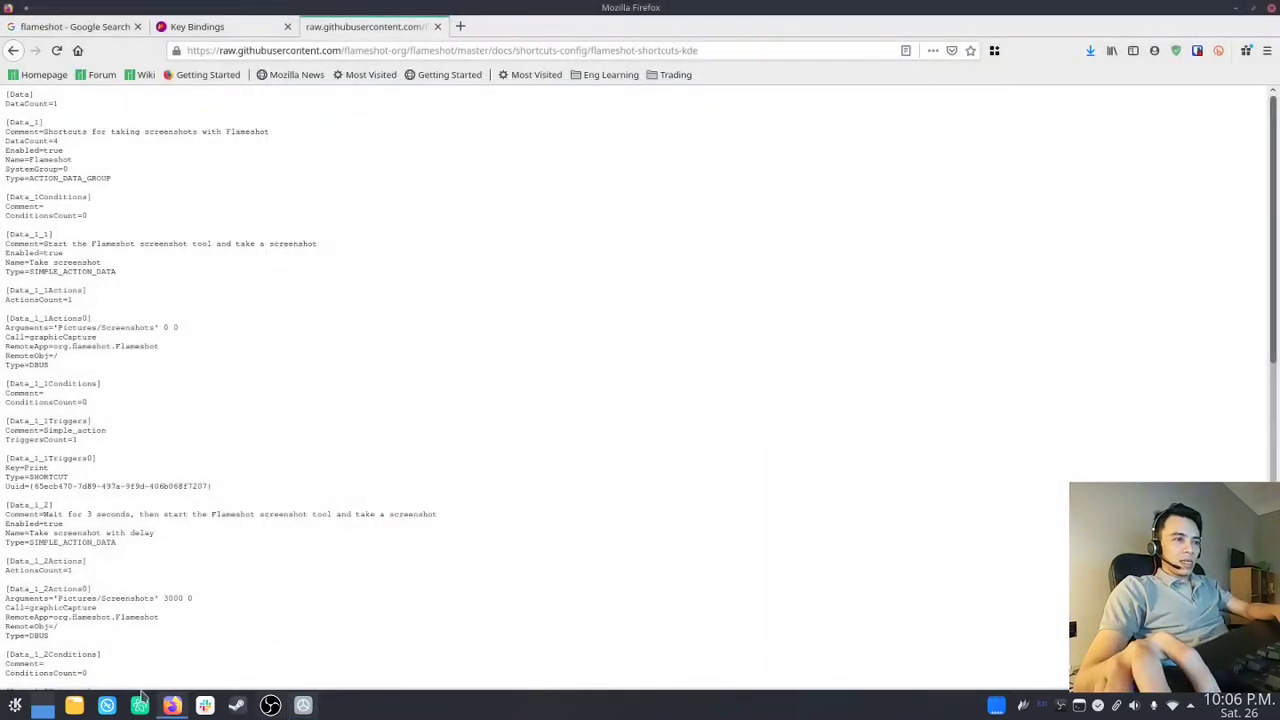
- Switch to System Settings and import flameshot-shortcuts-kde from Downloads into Custom Shortcuts, continuing despite the earlier import
click(304, 706)
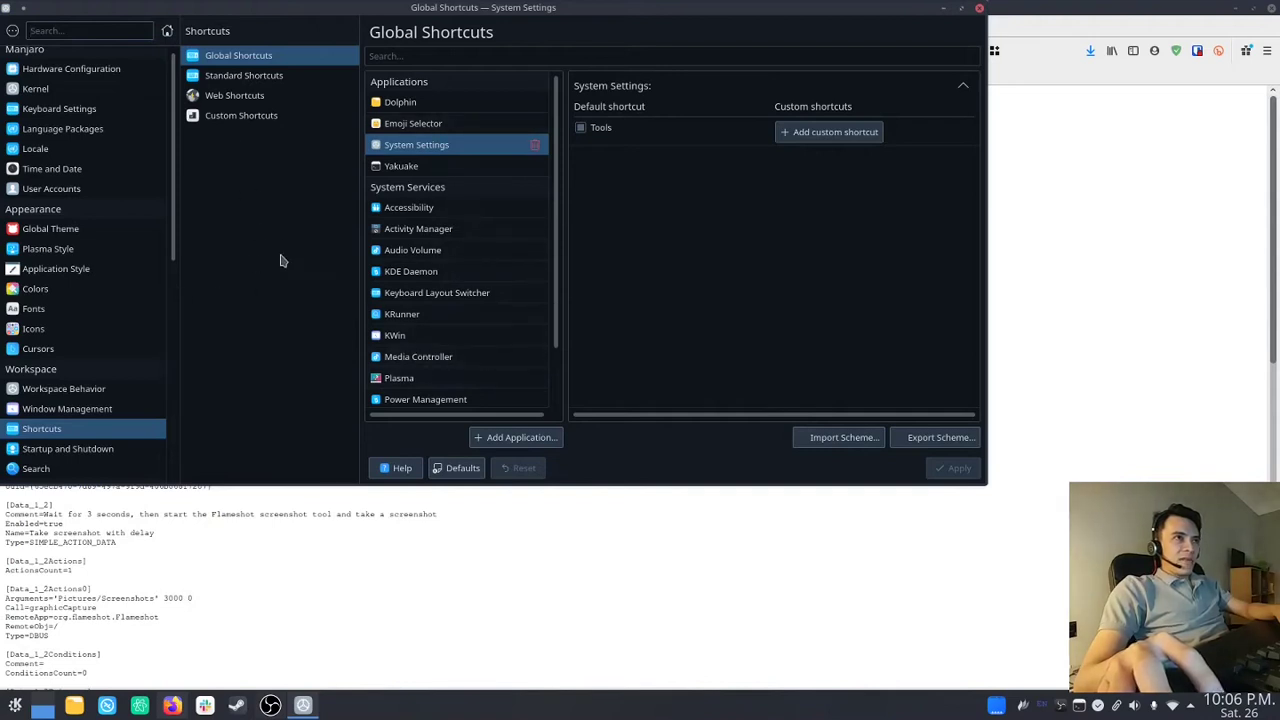
click(263, 119)
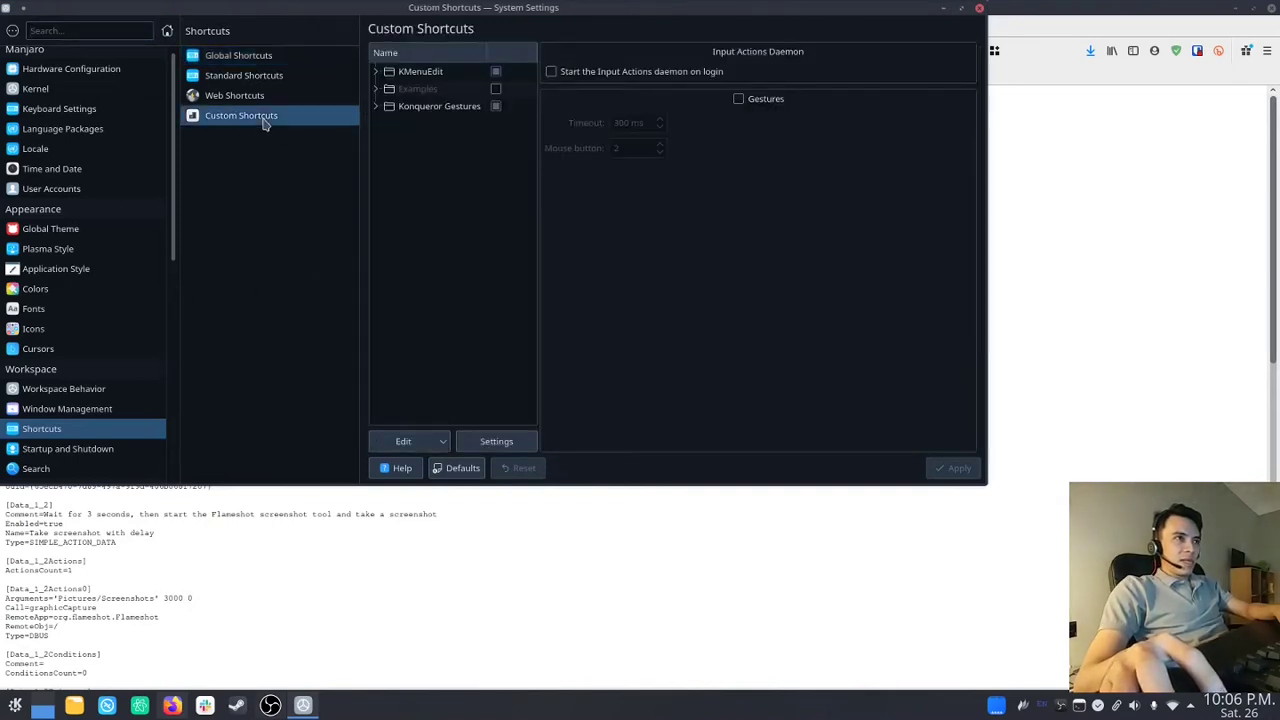
click(433, 446)
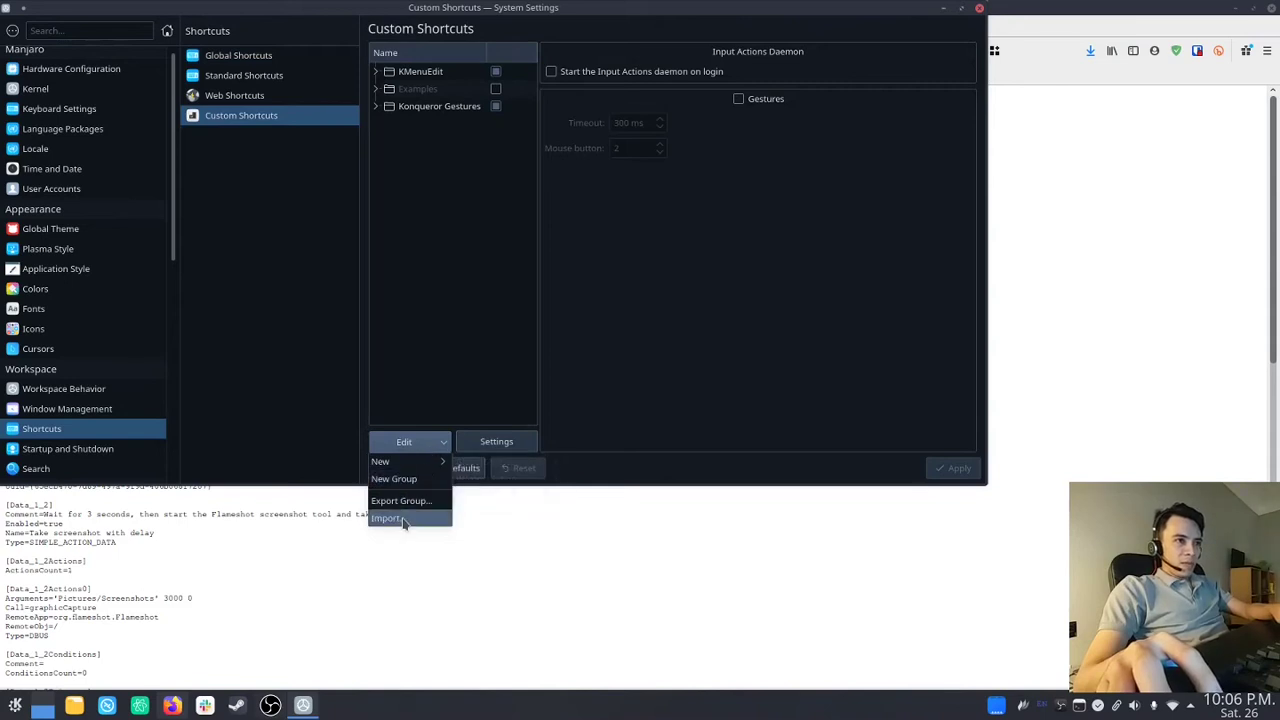
click(403, 519)
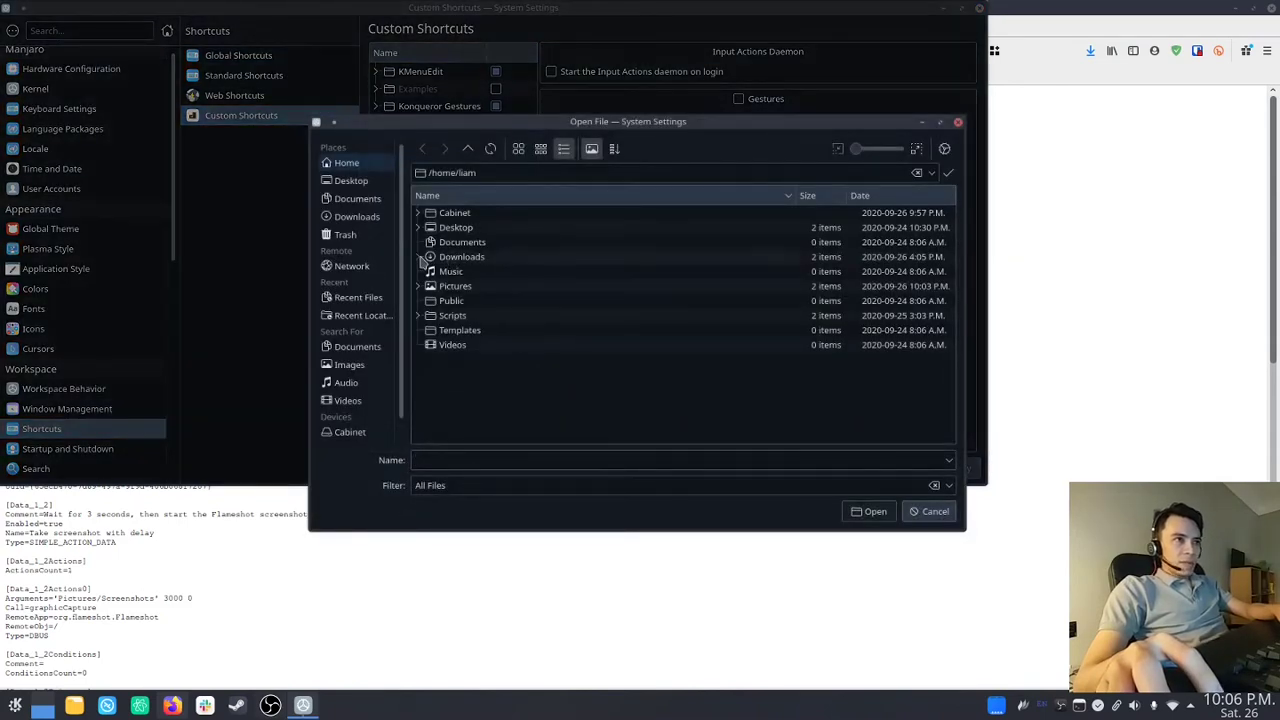
click(419, 257)
click(488, 272)
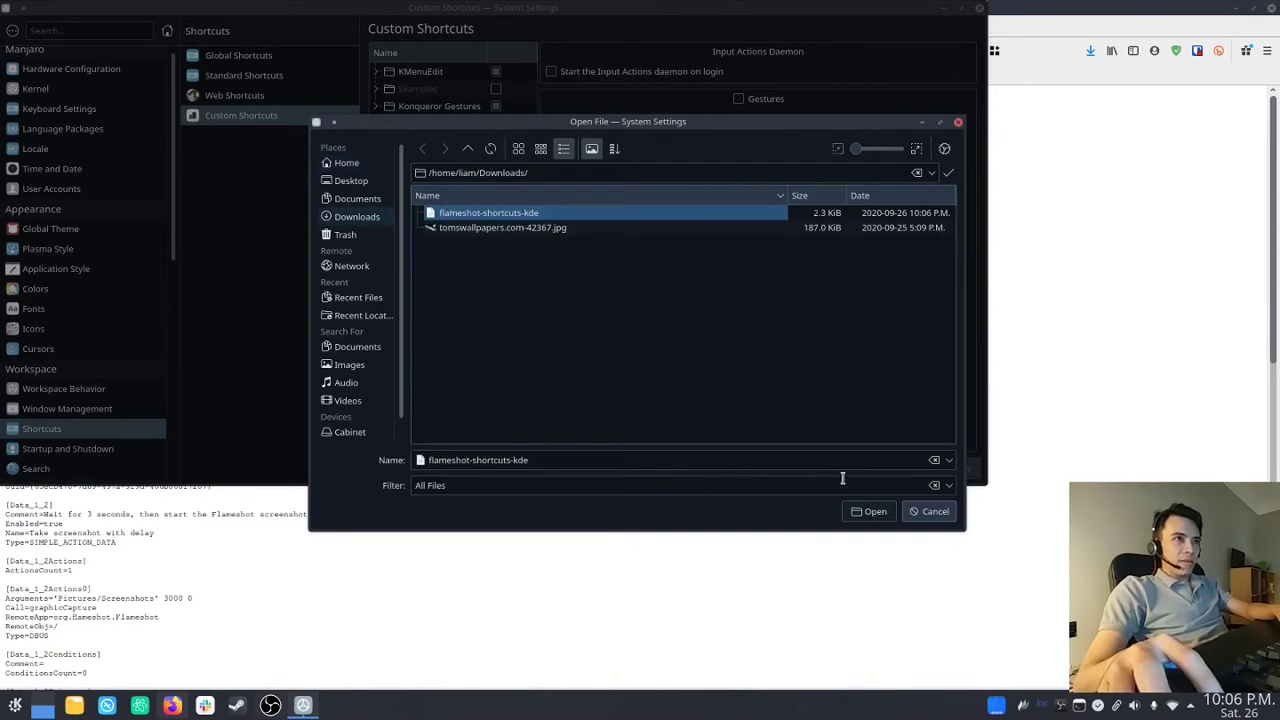
click(873, 512)
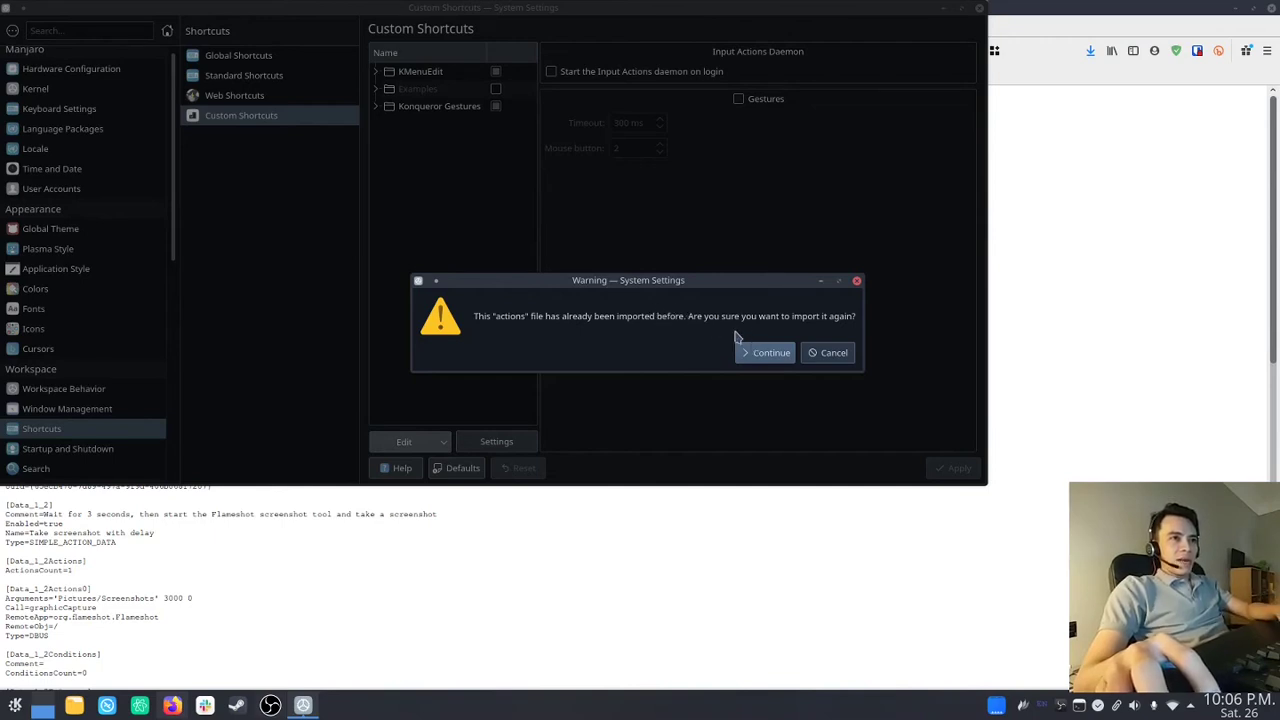
click(771, 353)
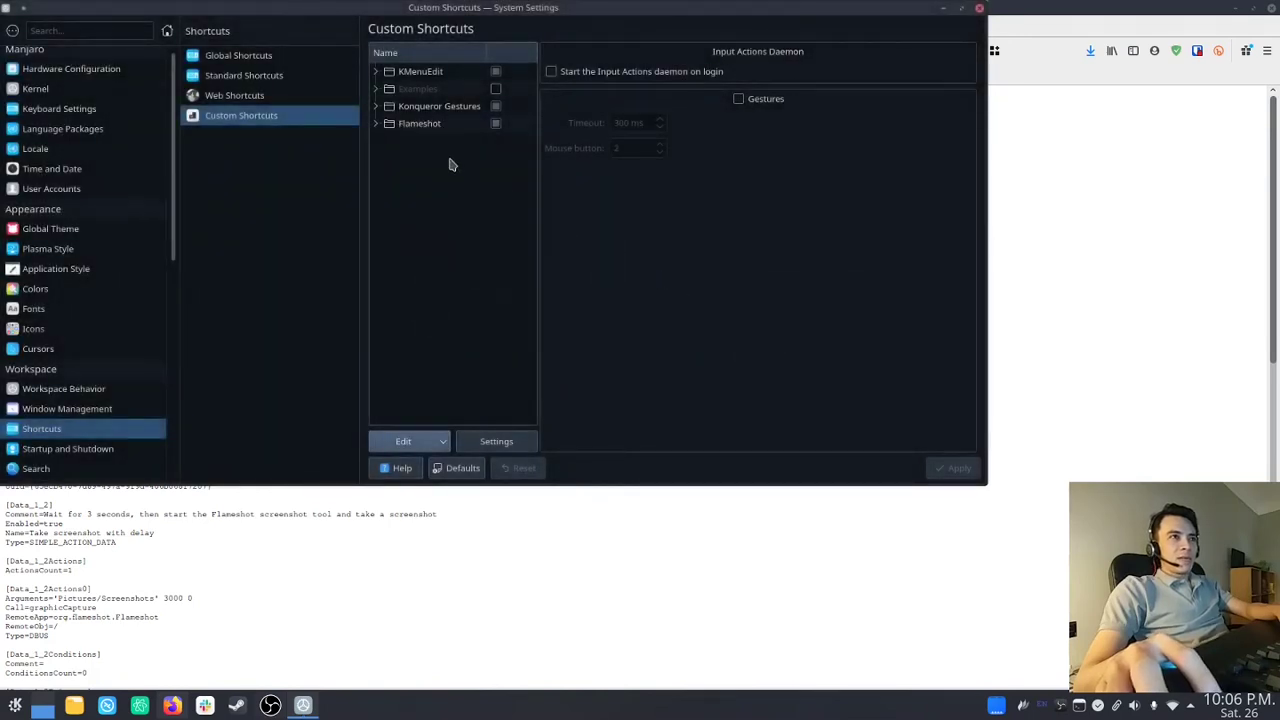
- Delete the old Flameshot group inside the KMenuEdit custom shortcuts group
click(377, 71)
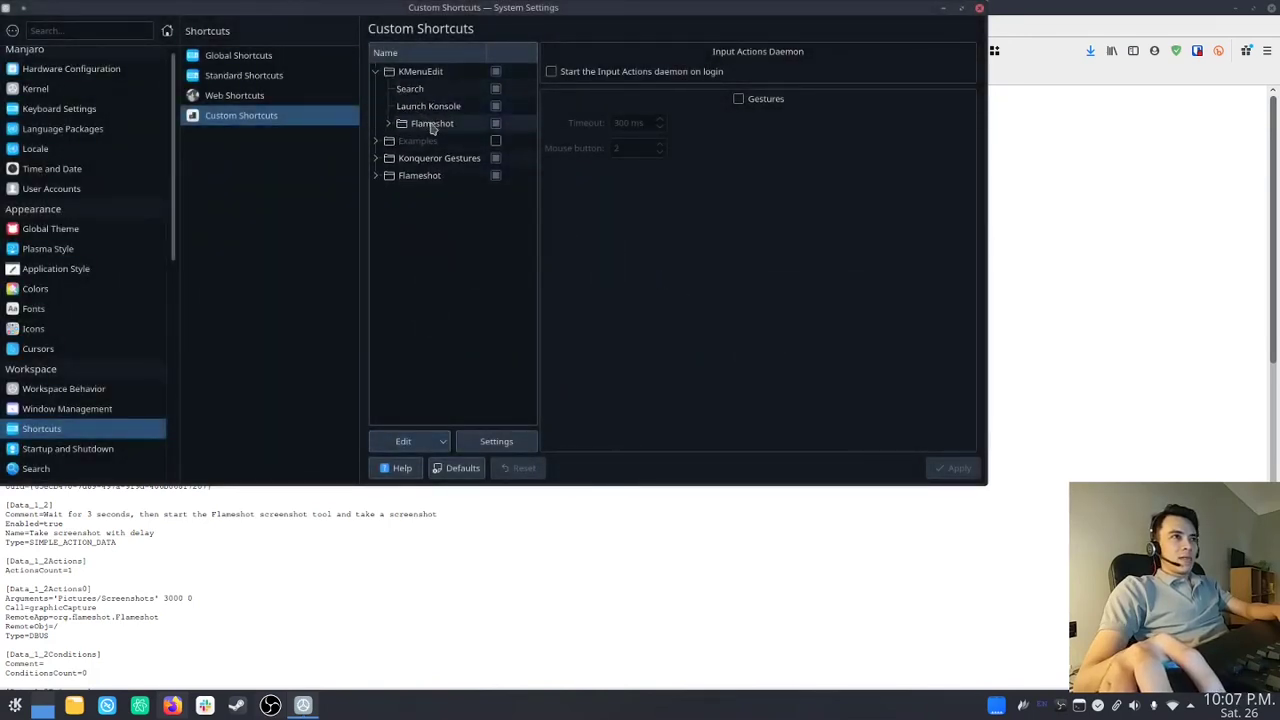
click(443, 125)
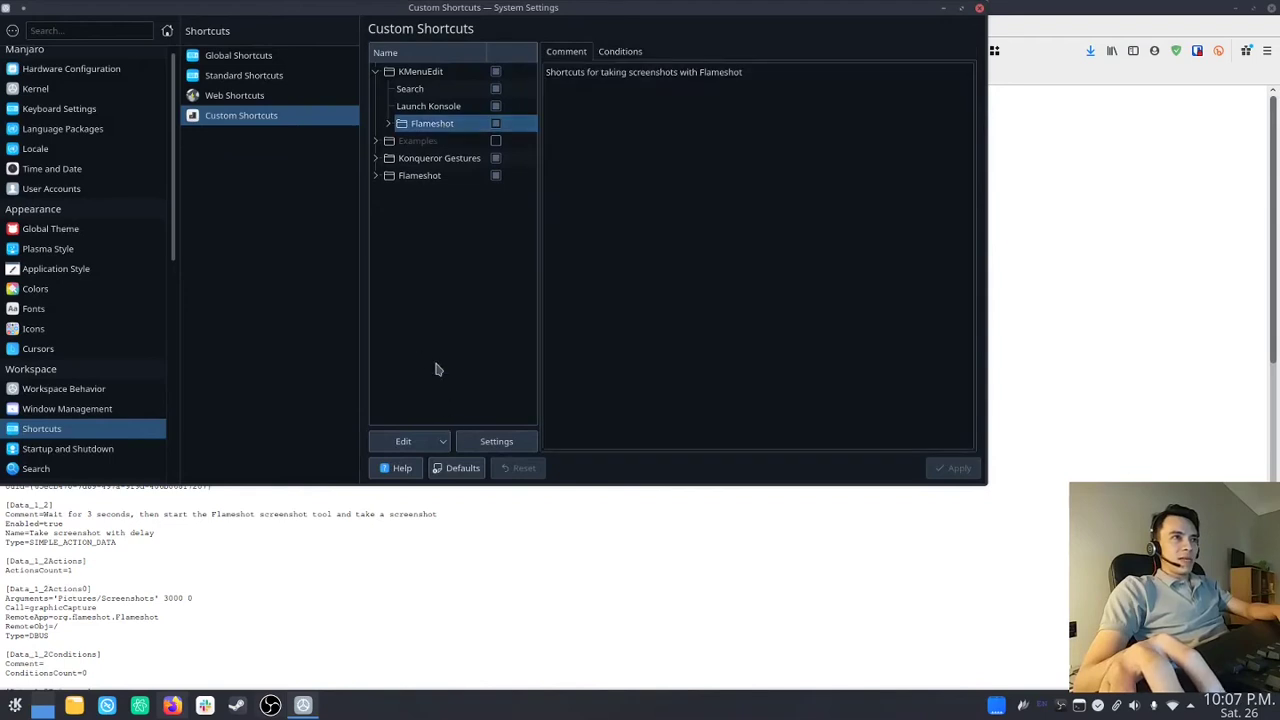
click(436, 441)
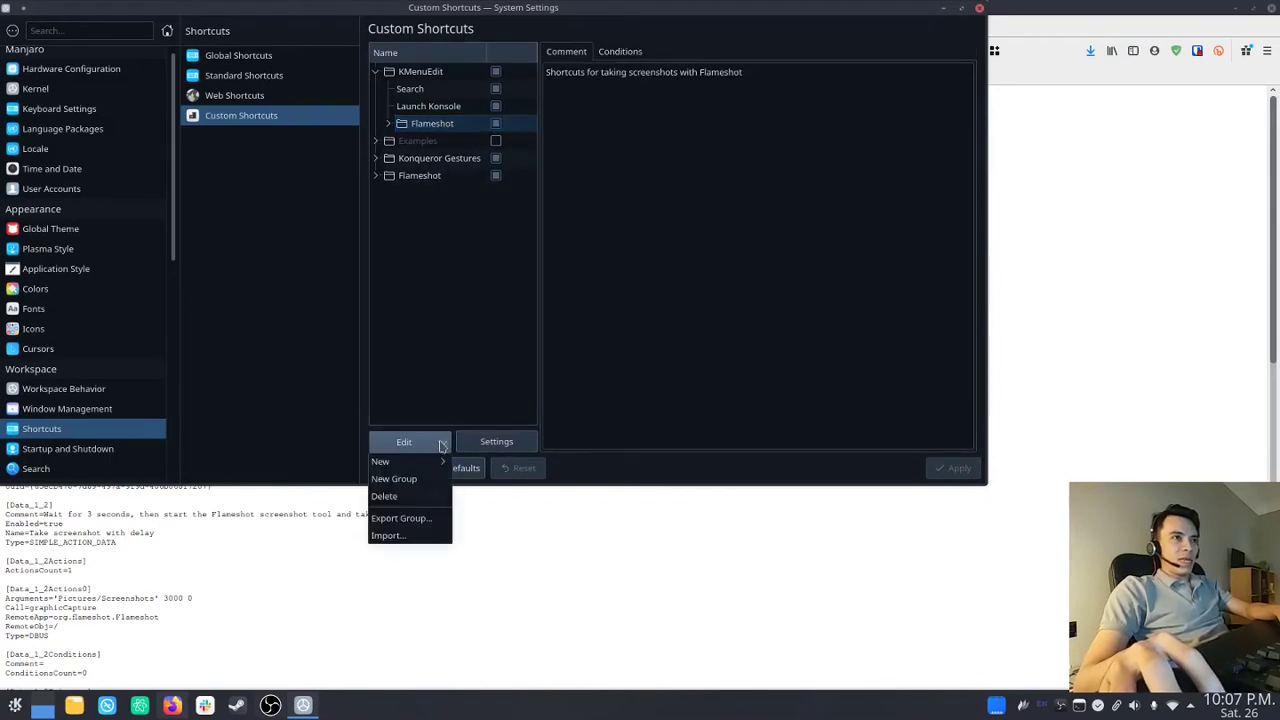
click(423, 497)
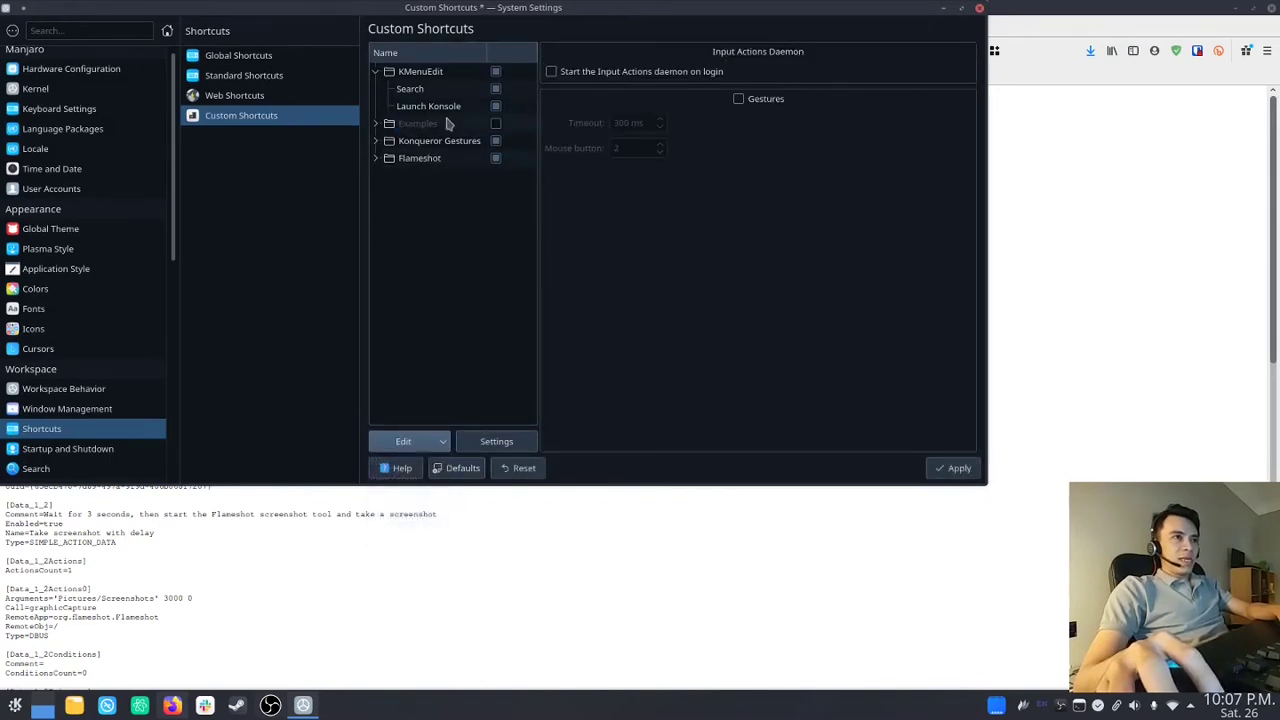
click(377, 74)
- In the imported Flameshot group, check the action of "Take screenshot" and set its trigger to Print, reassigning the conflicting shortcut
click(423, 126)
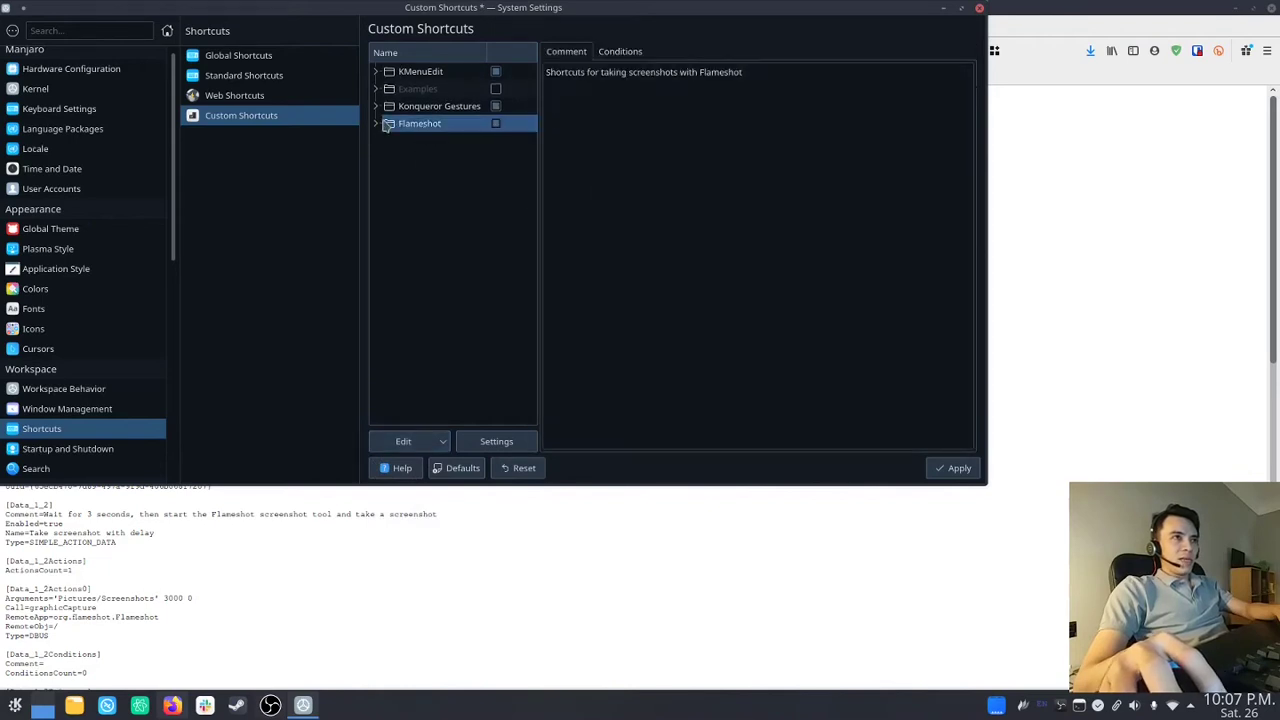
click(377, 124)
click(428, 143)
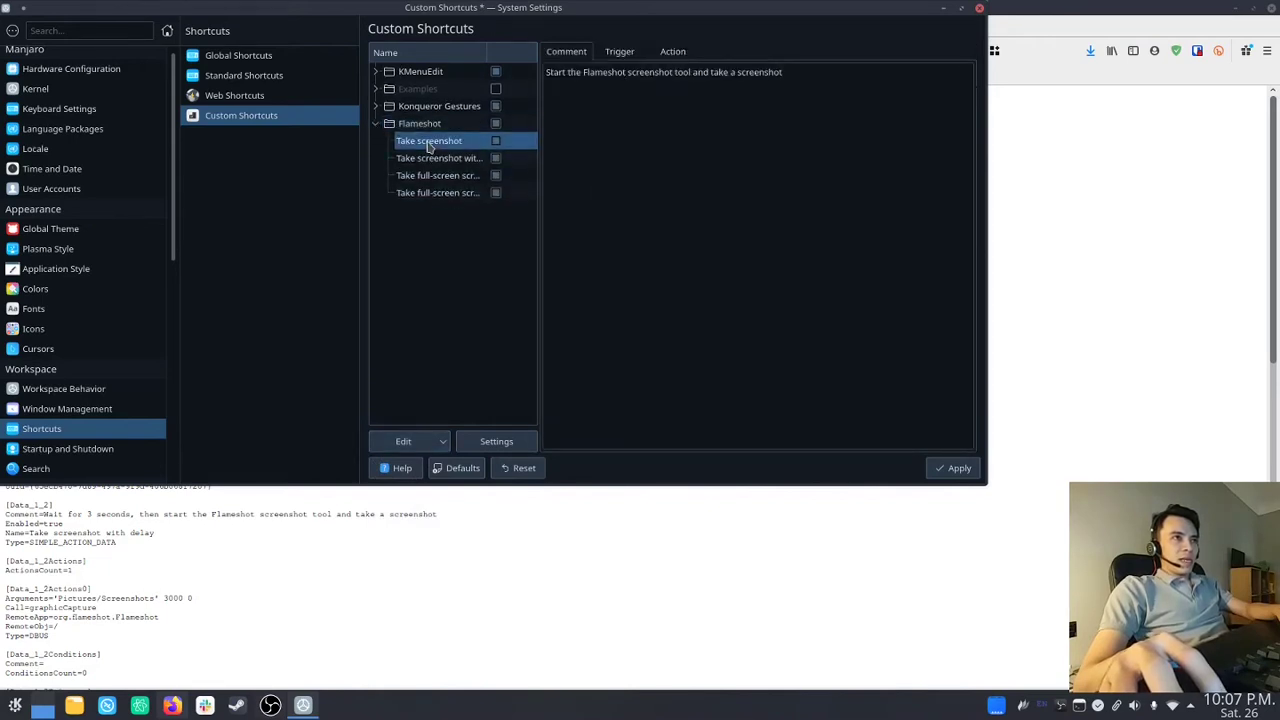
click(675, 51)
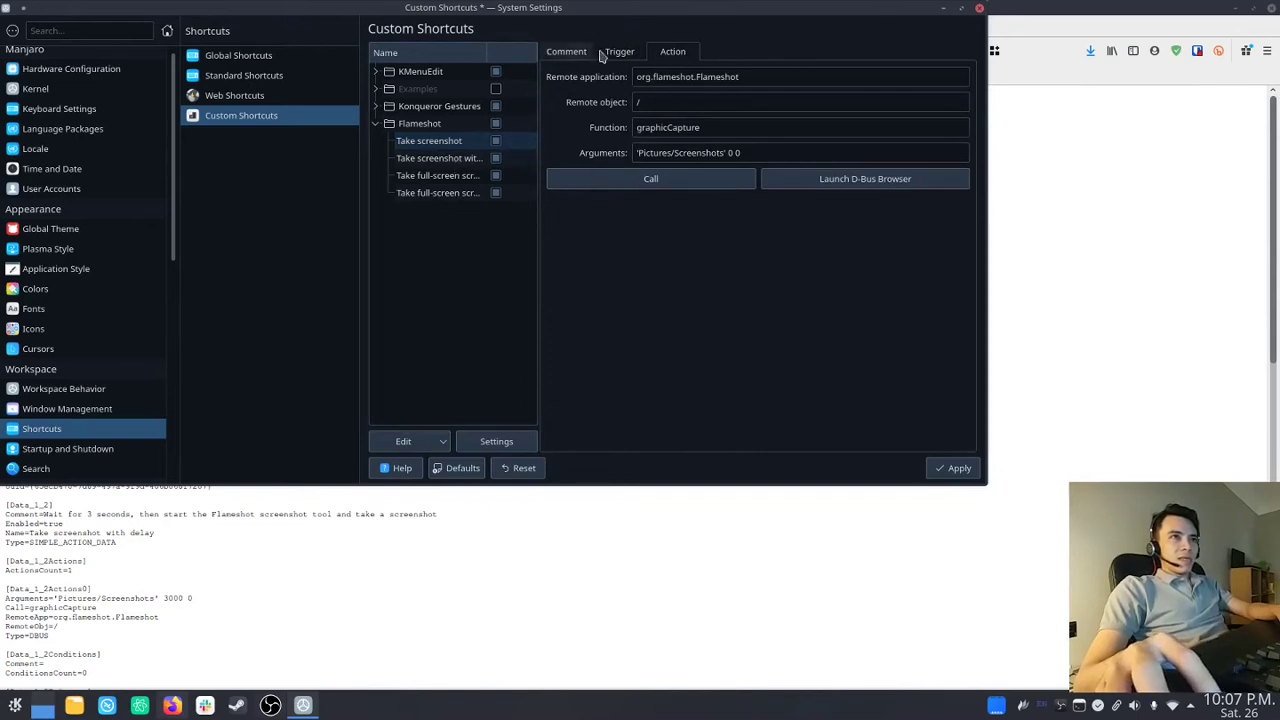
click(617, 51)
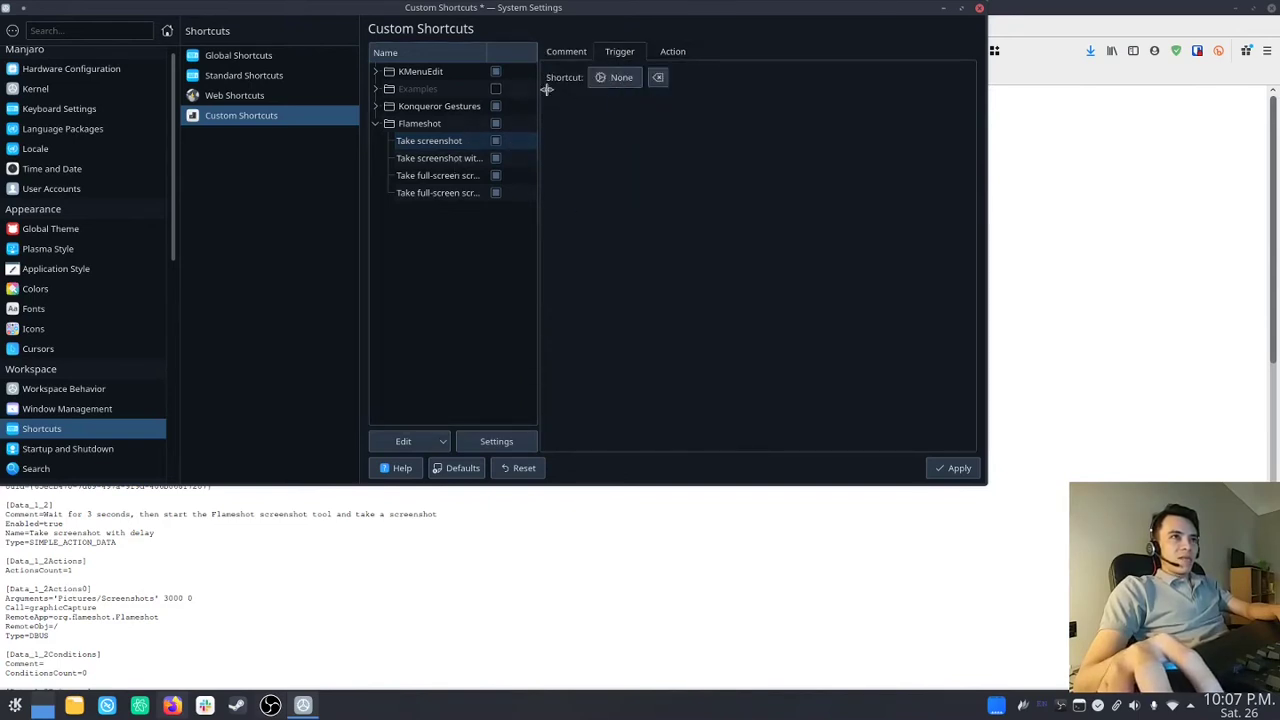
click(619, 79)
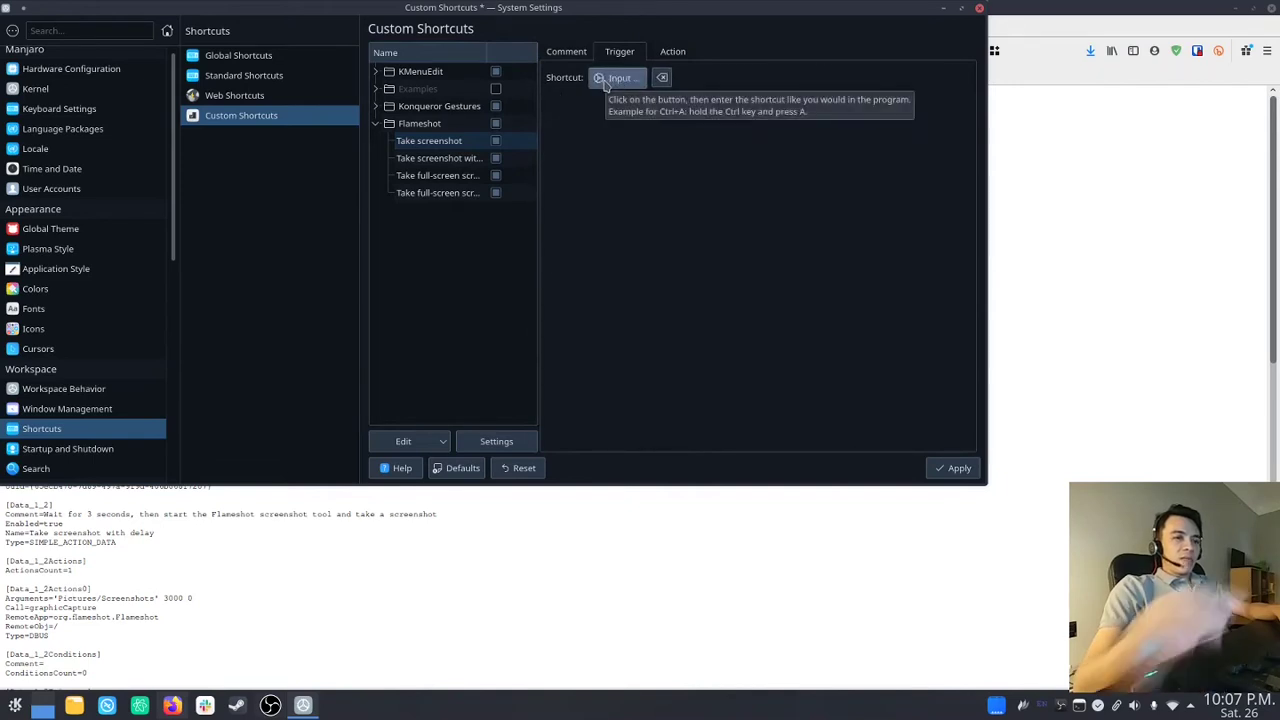
key(Print)
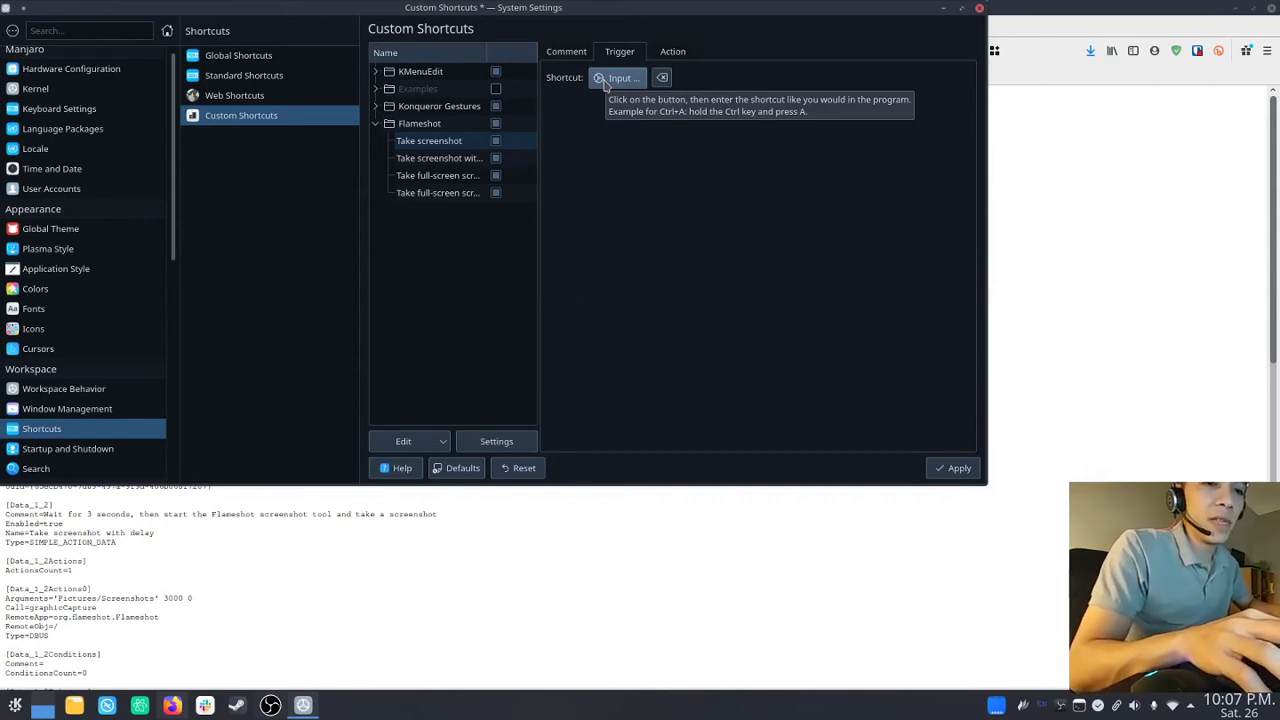
key(Print)
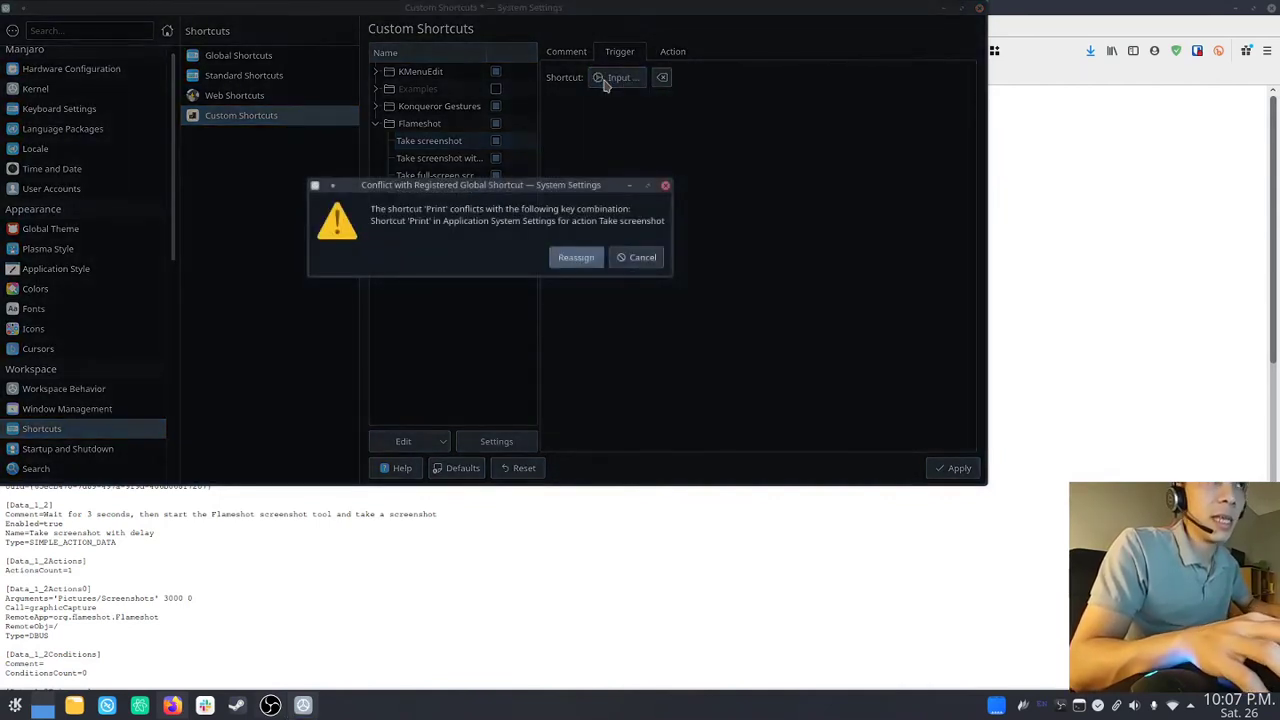
click(580, 263)
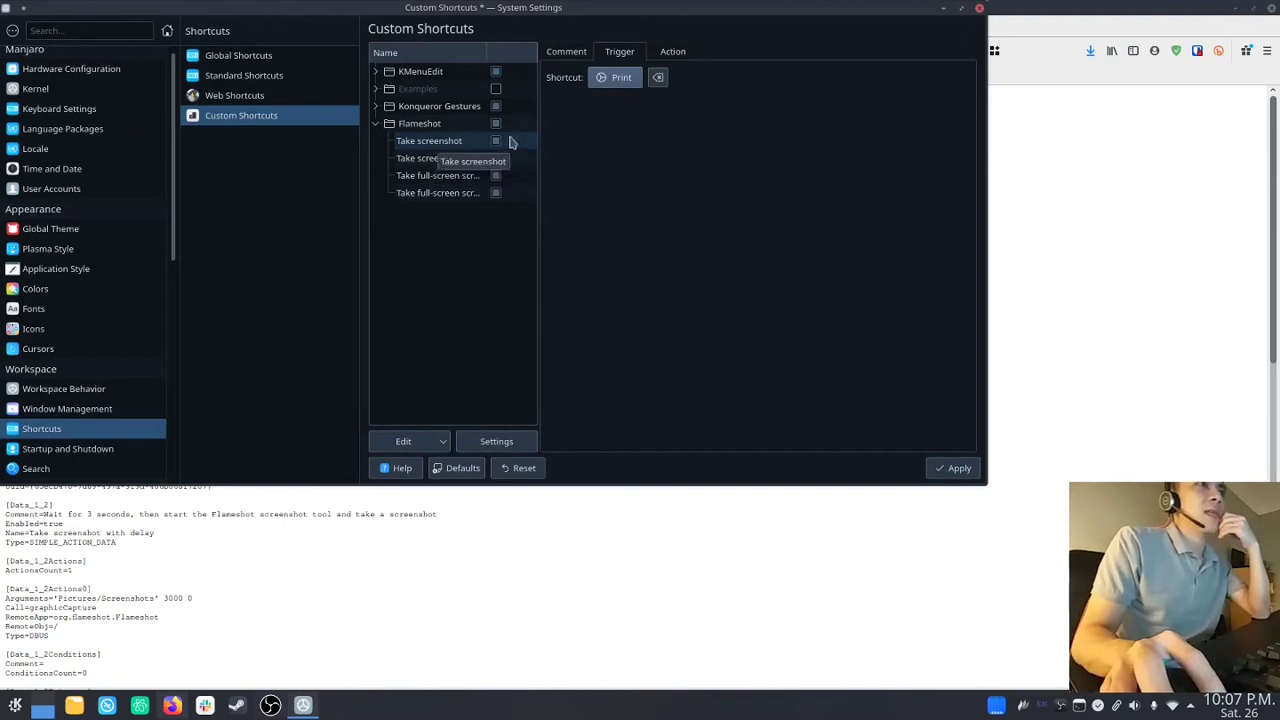
- Widen the list of action names and set the trigger of "Take screenshot with delay" to Ctrl+Print, applying pending changes and reassigning the conflict
drag(537, 154, 621, 165)
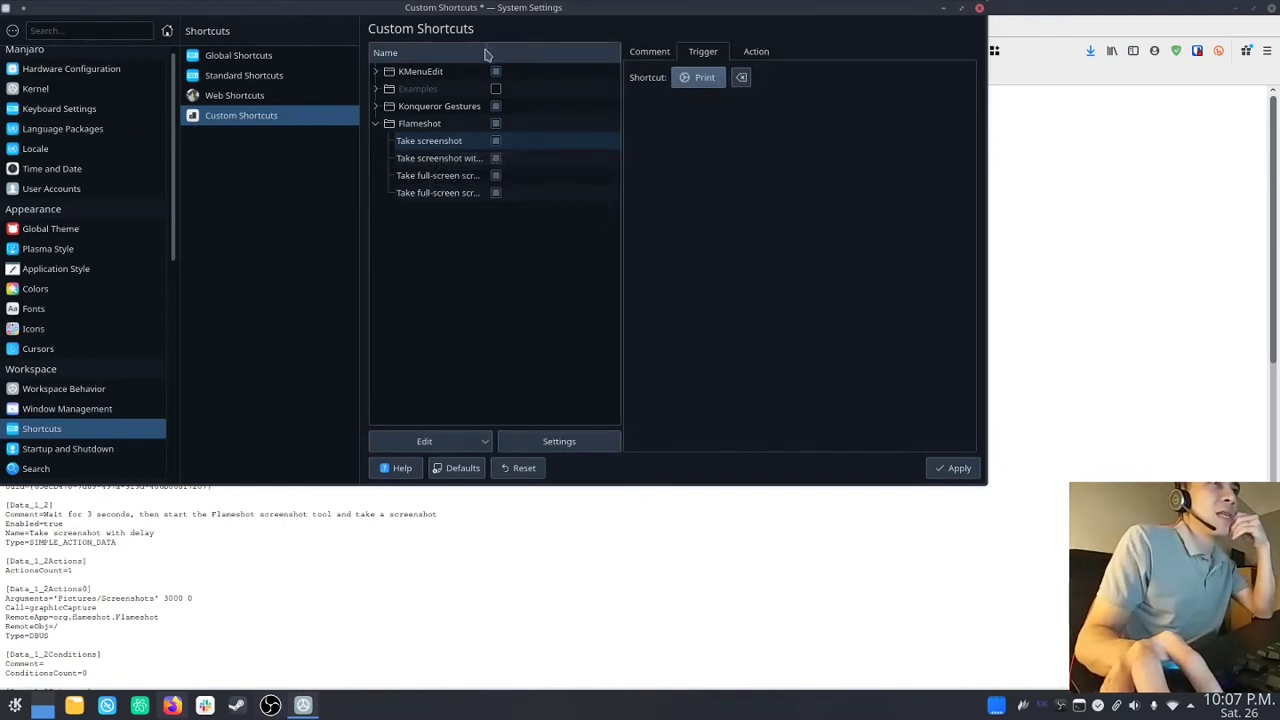
drag(486, 52, 582, 72)
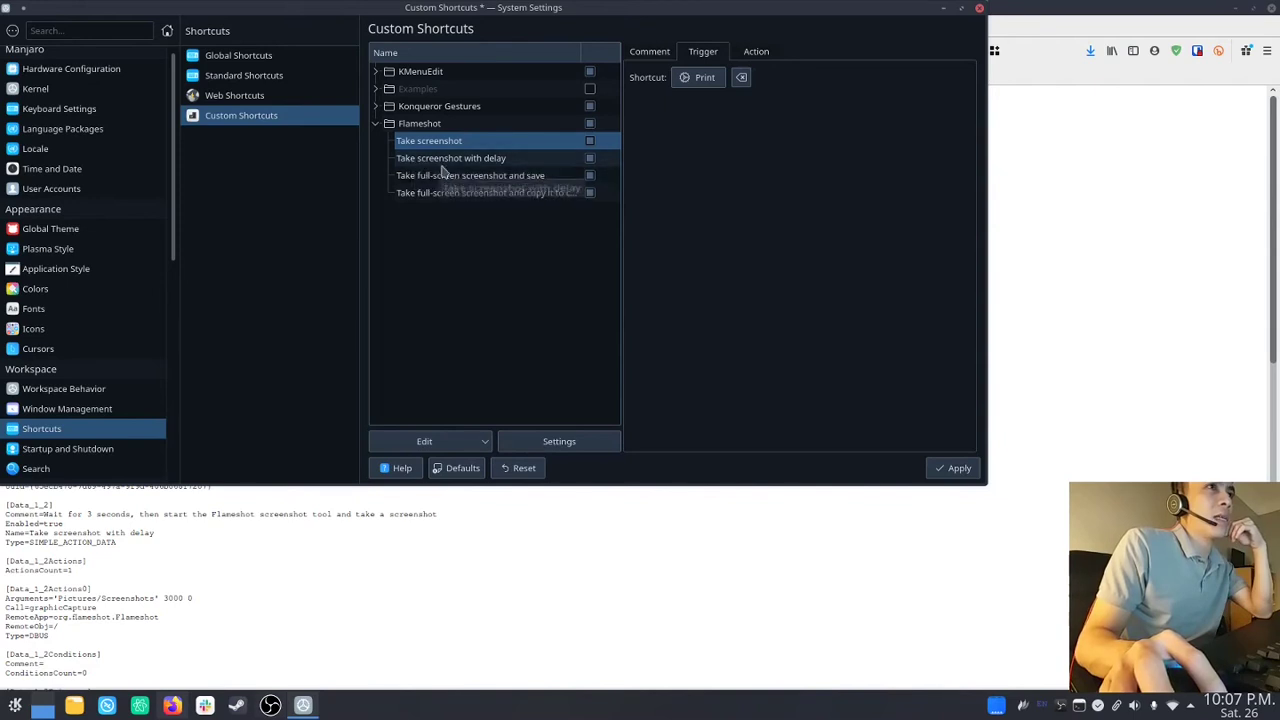
click(451, 162)
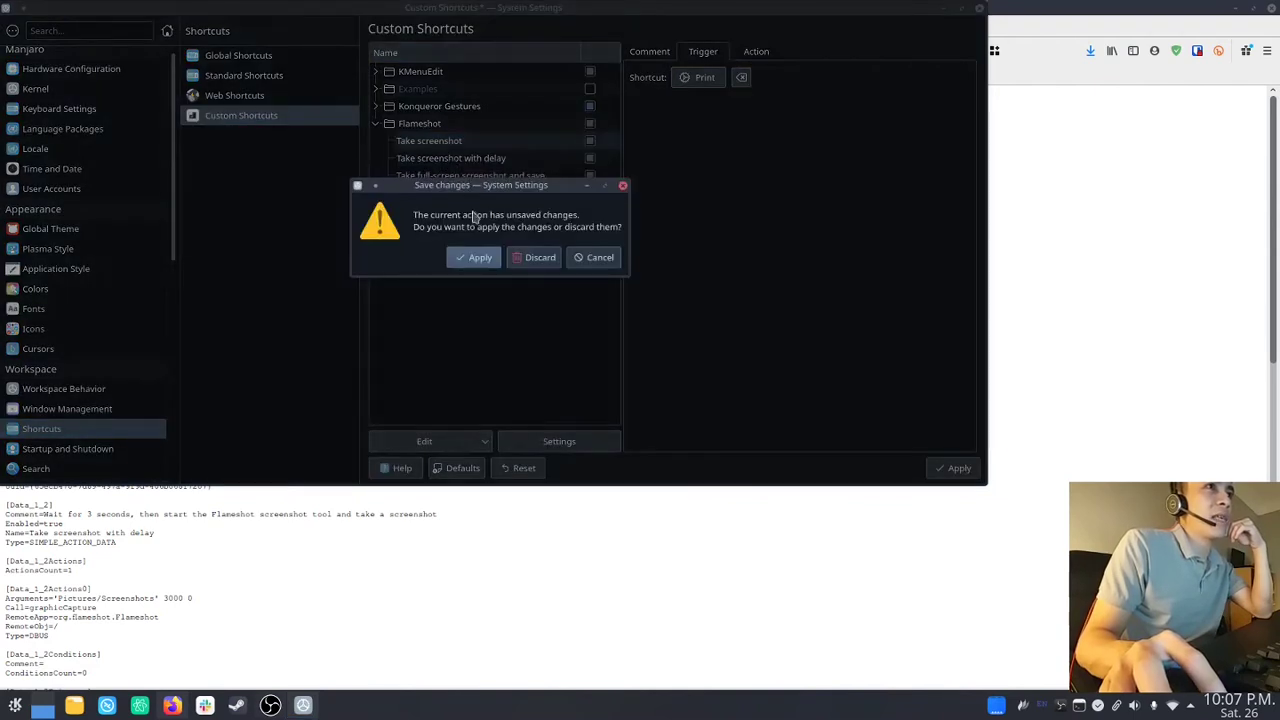
click(478, 258)
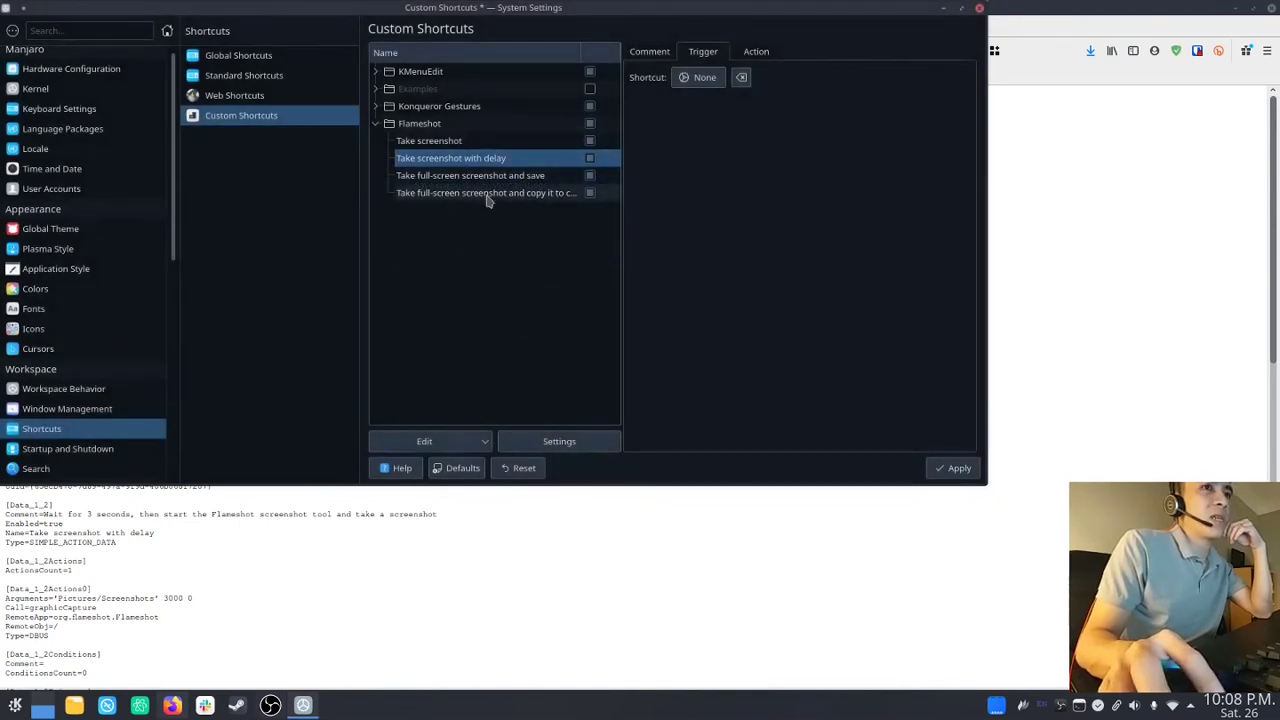
click(704, 78)
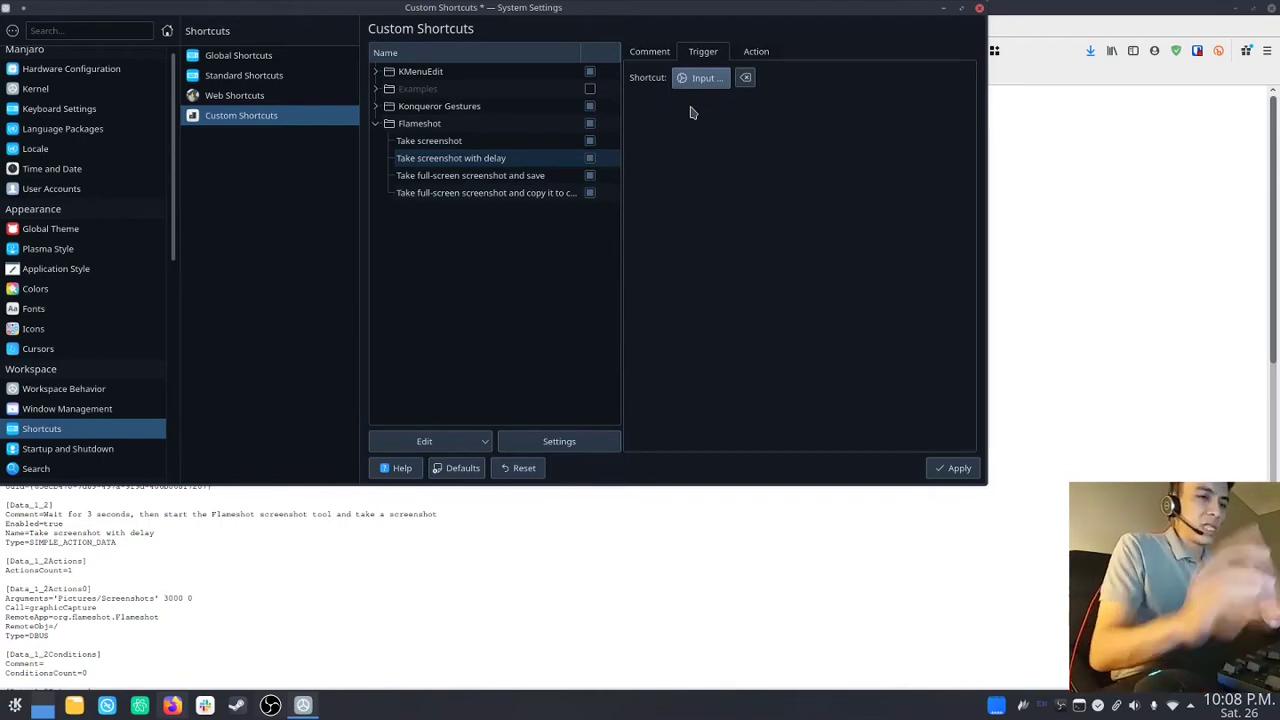
key(ctrl+Print)
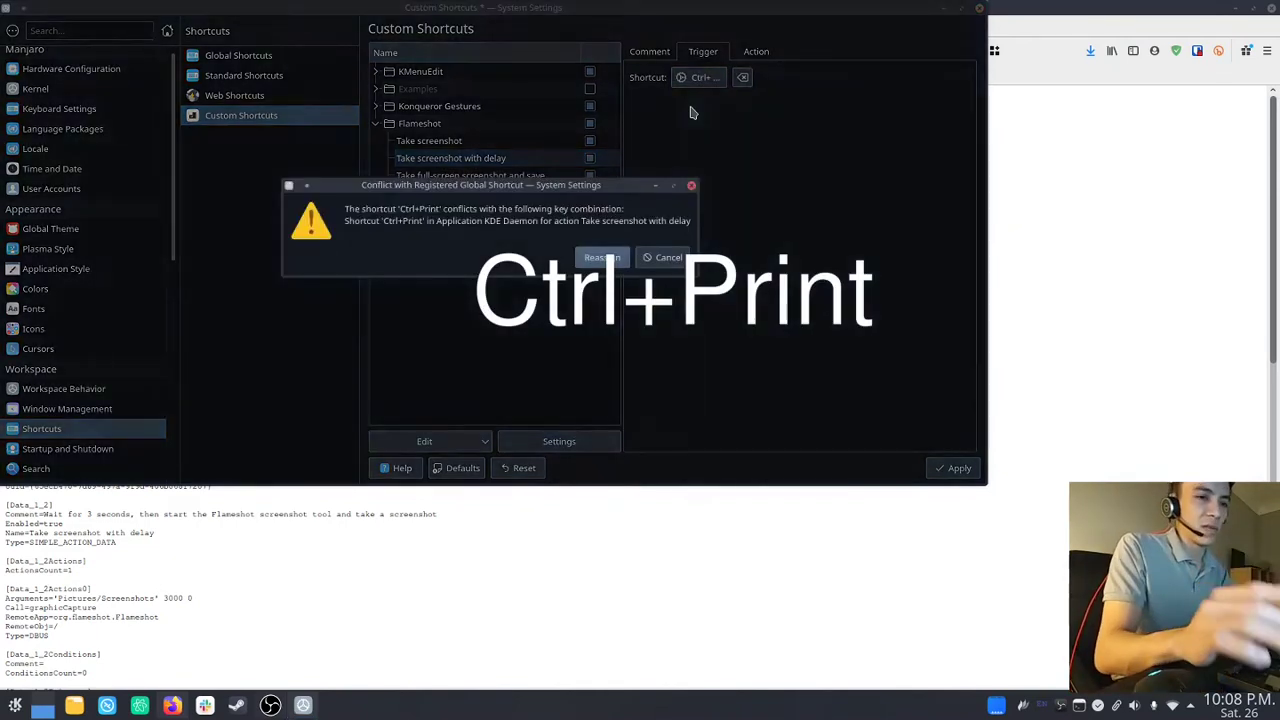
click(607, 258)
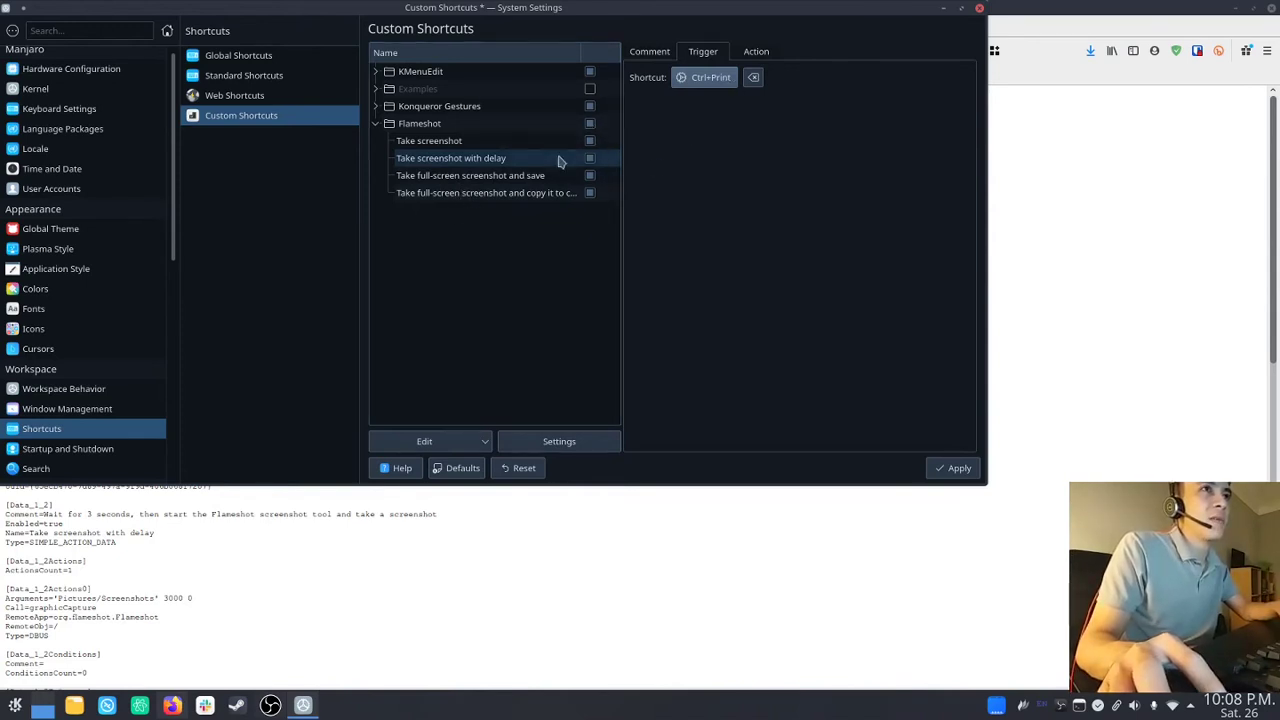
- Apply the pending changes and set the trigger of "Take full-screen screenshot and save" to Shift+Print, reassigning the conflicting shortcut
click(422, 178)
click(479, 258)
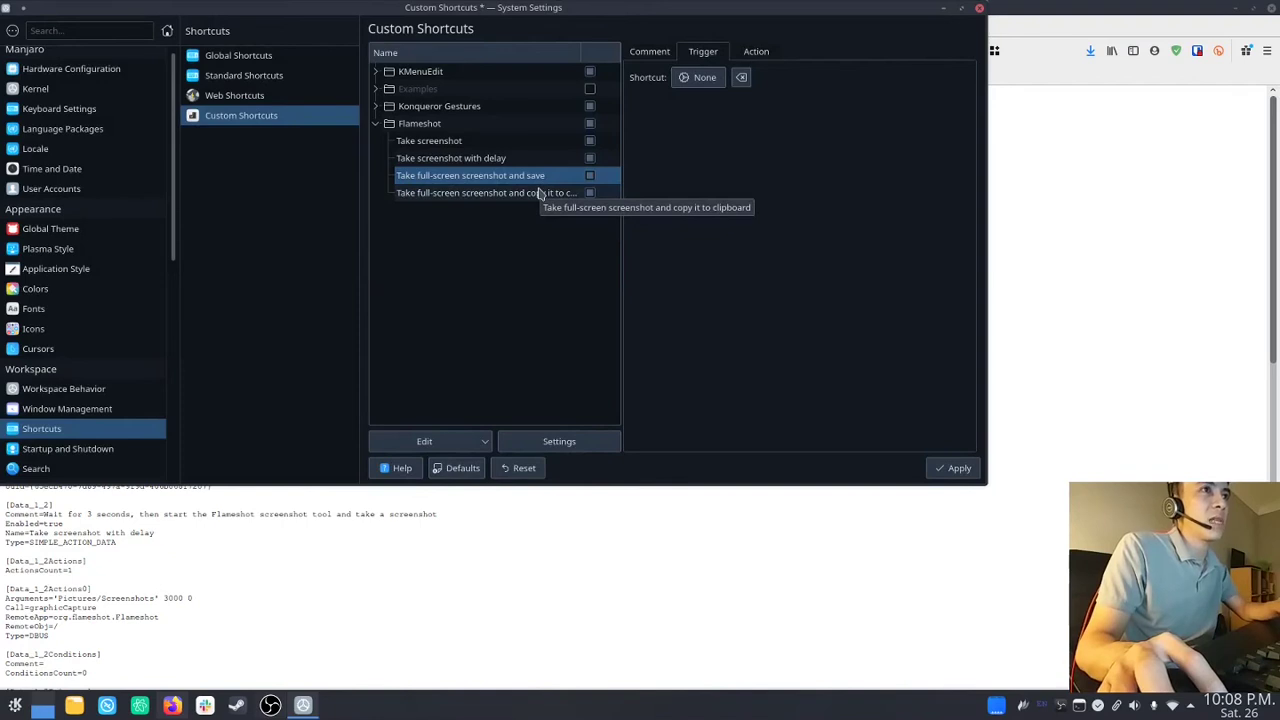
click(703, 80)
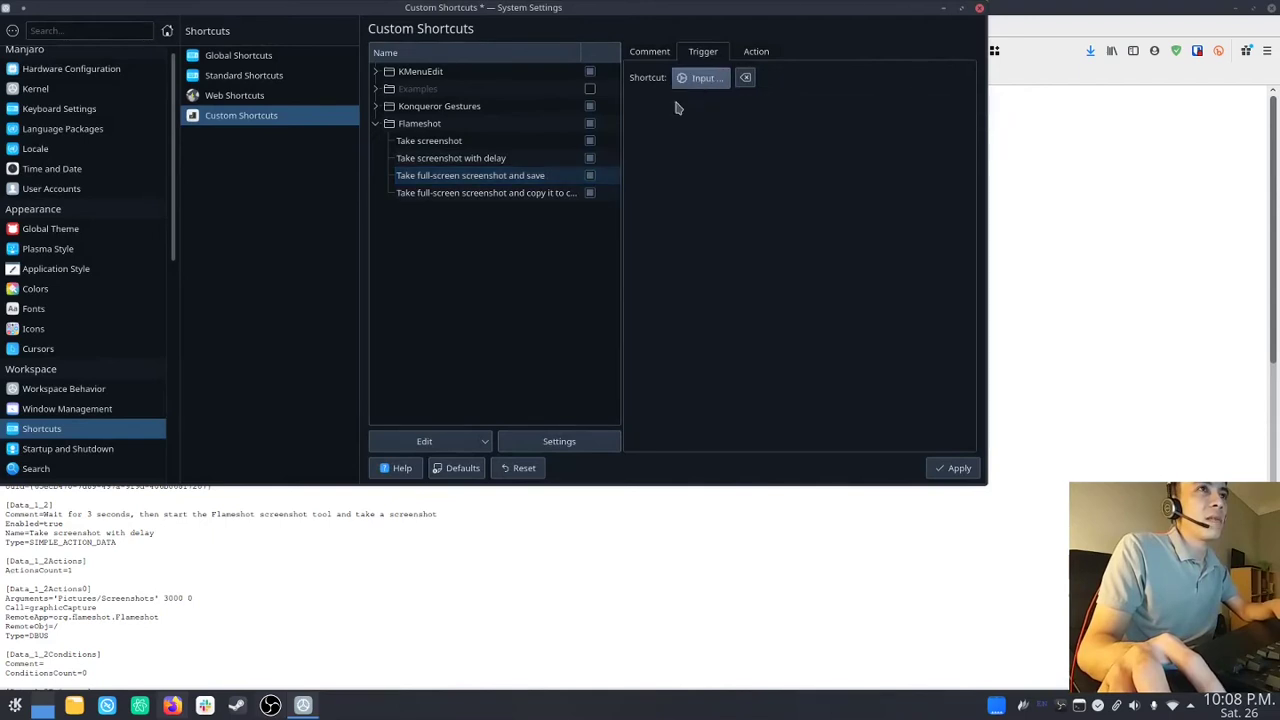
key(shift+Print)
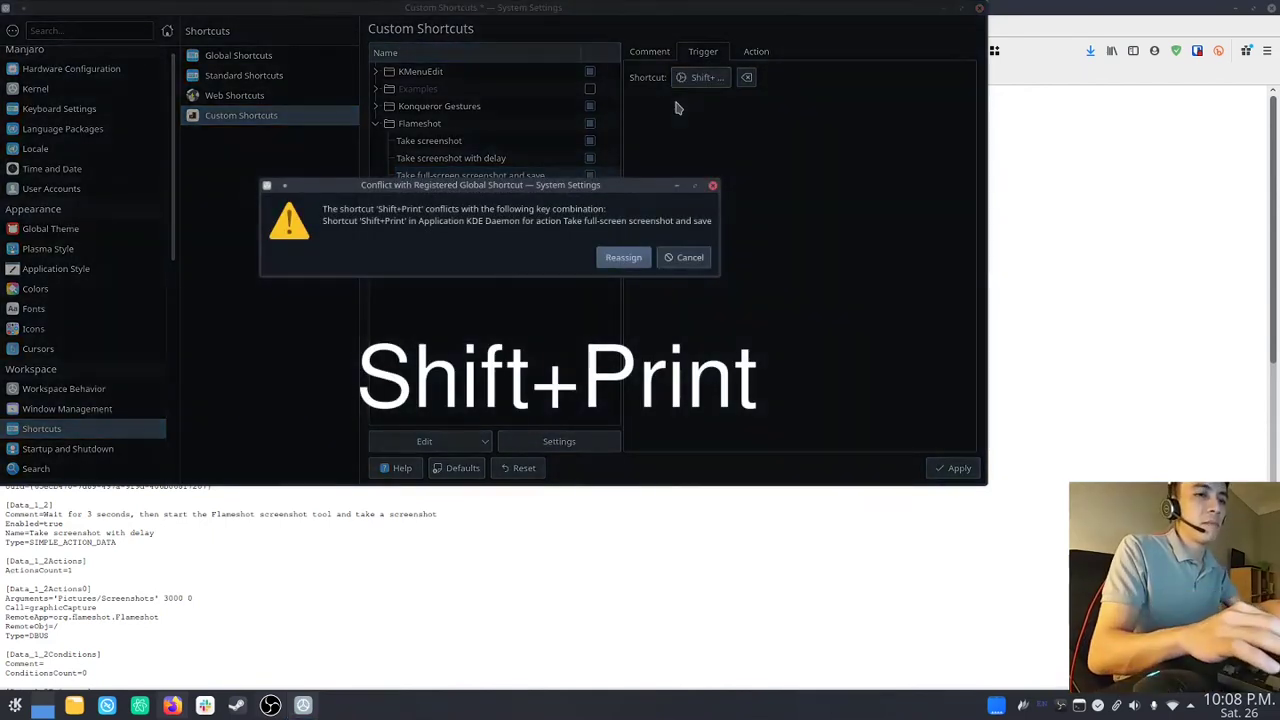
click(626, 258)
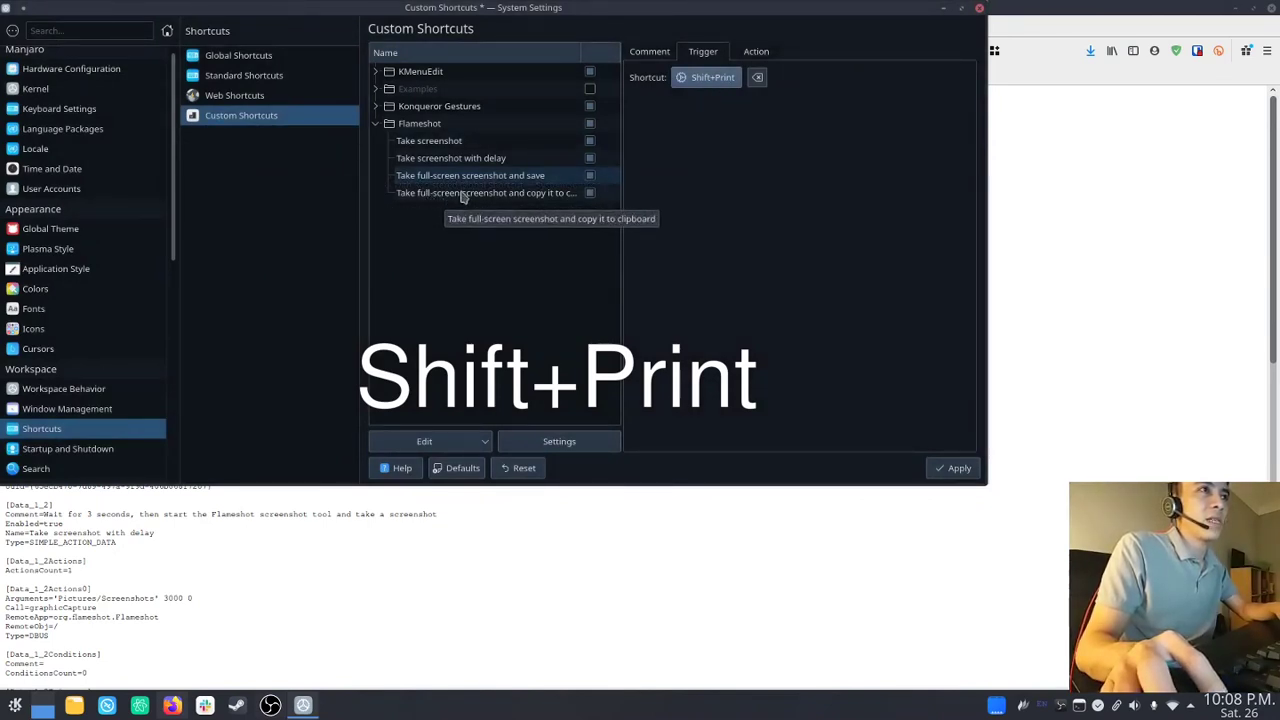
- Save the pending trigger and set "Take full-screen screenshot and copy it to clipboard" to Meta+Print, applying the change
click(477, 195)
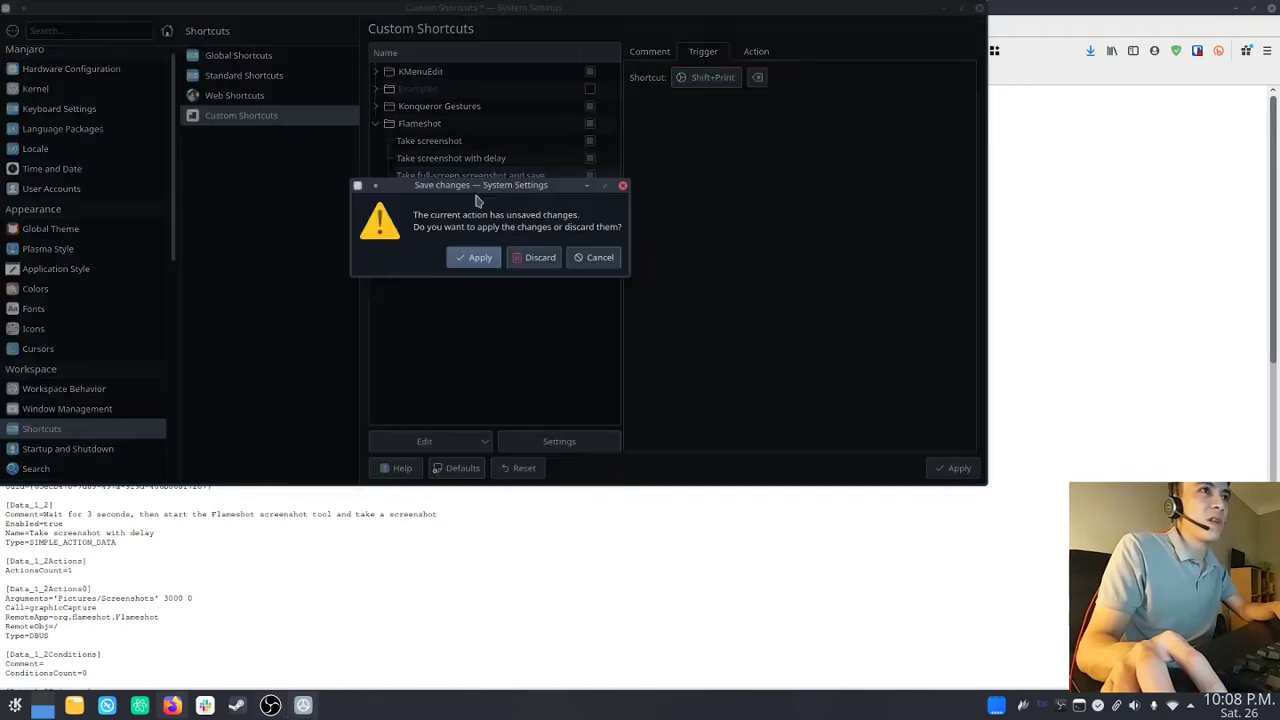
click(486, 257)
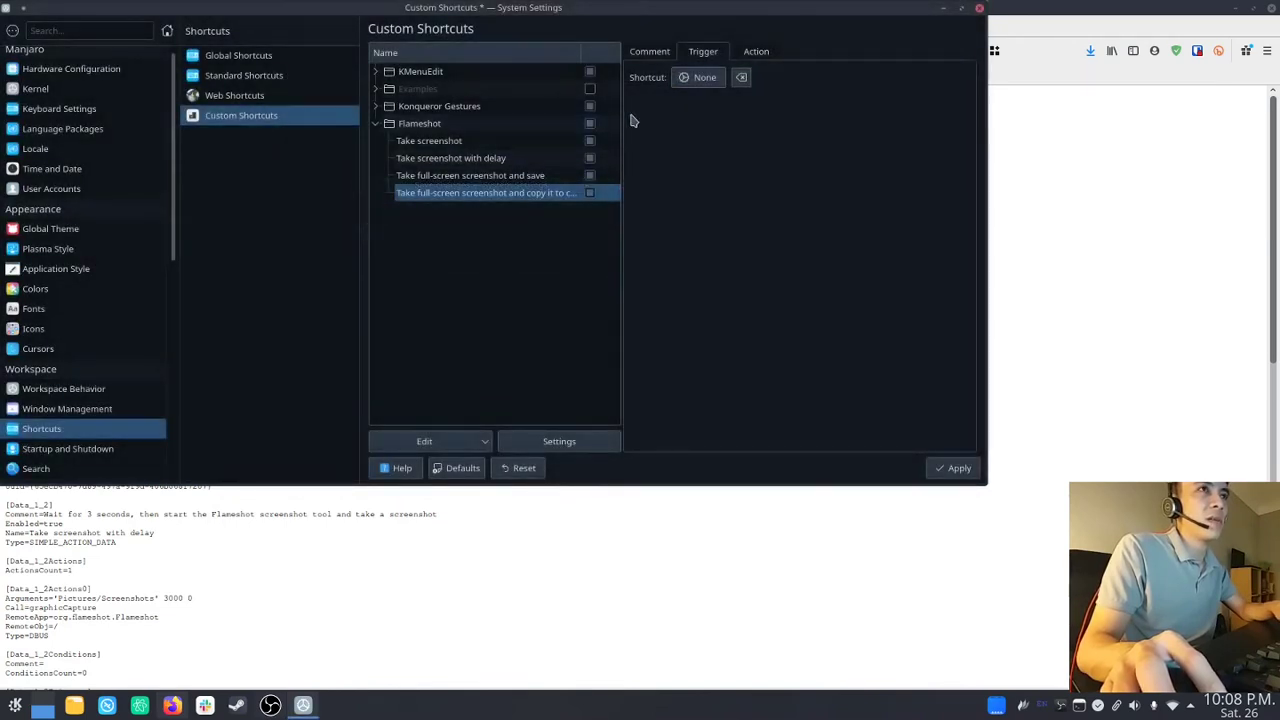
click(704, 80)
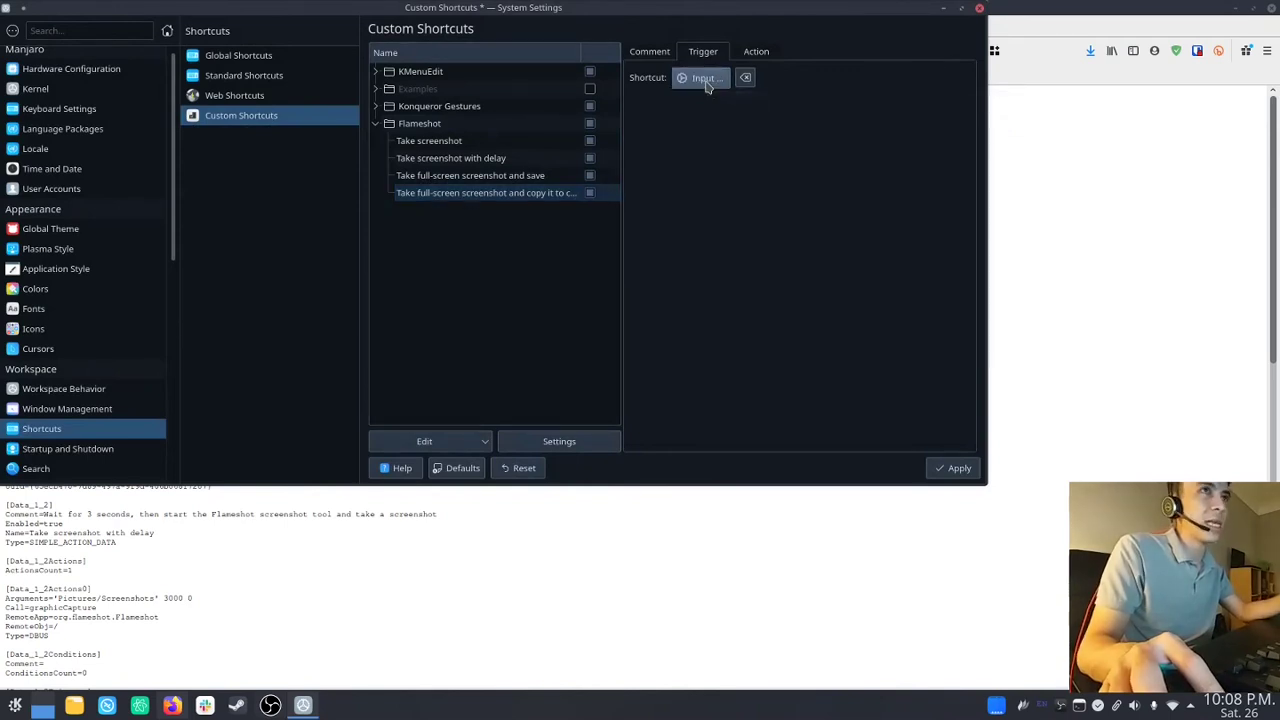
key(alt)
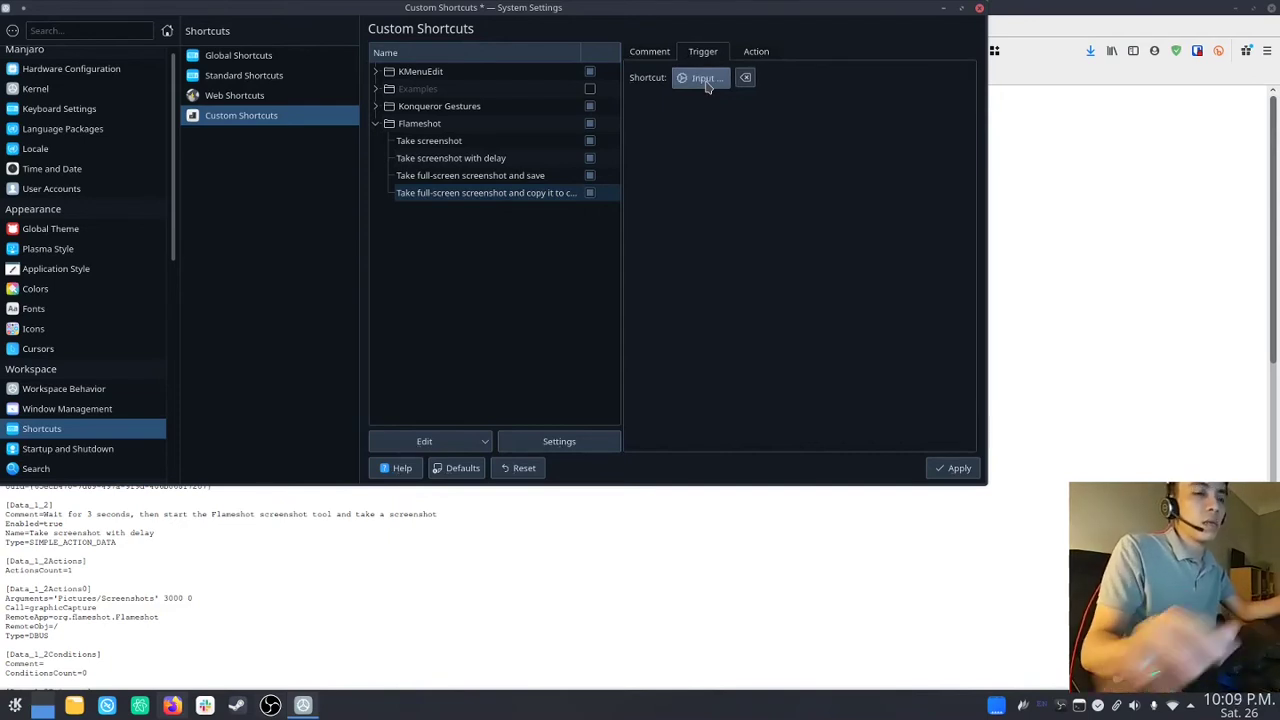
key(alt)
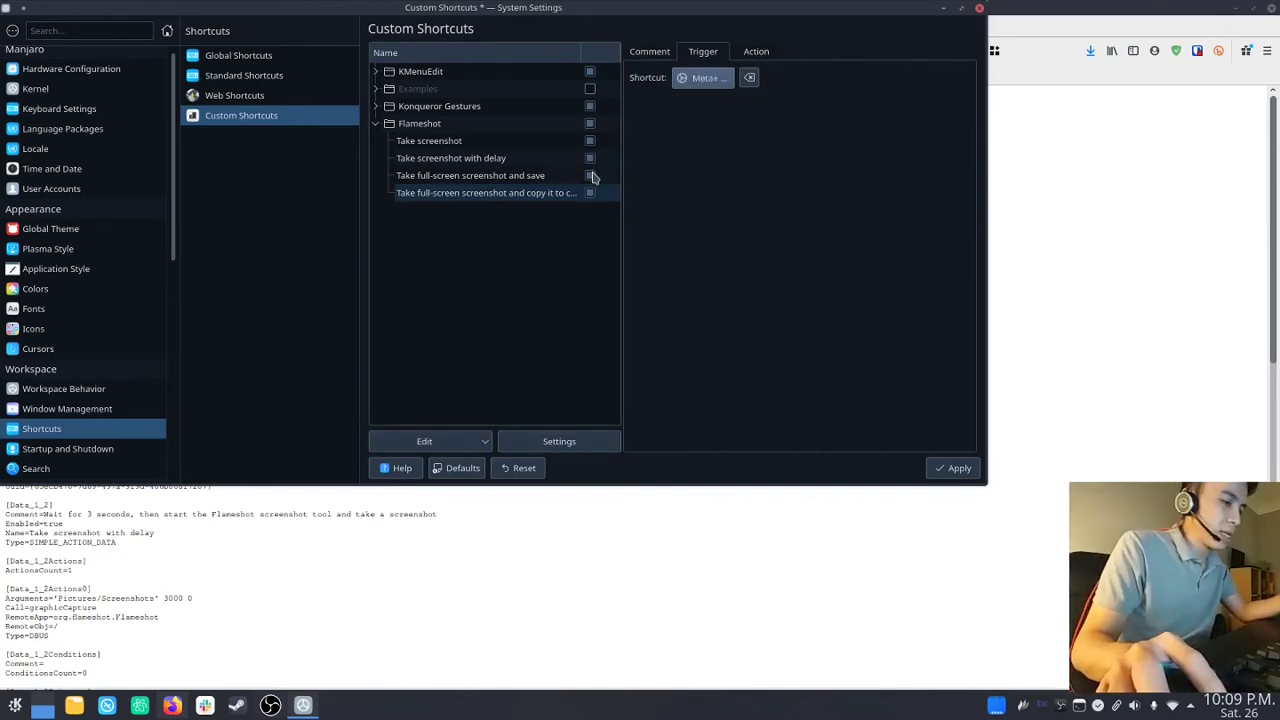
key(super+Print)
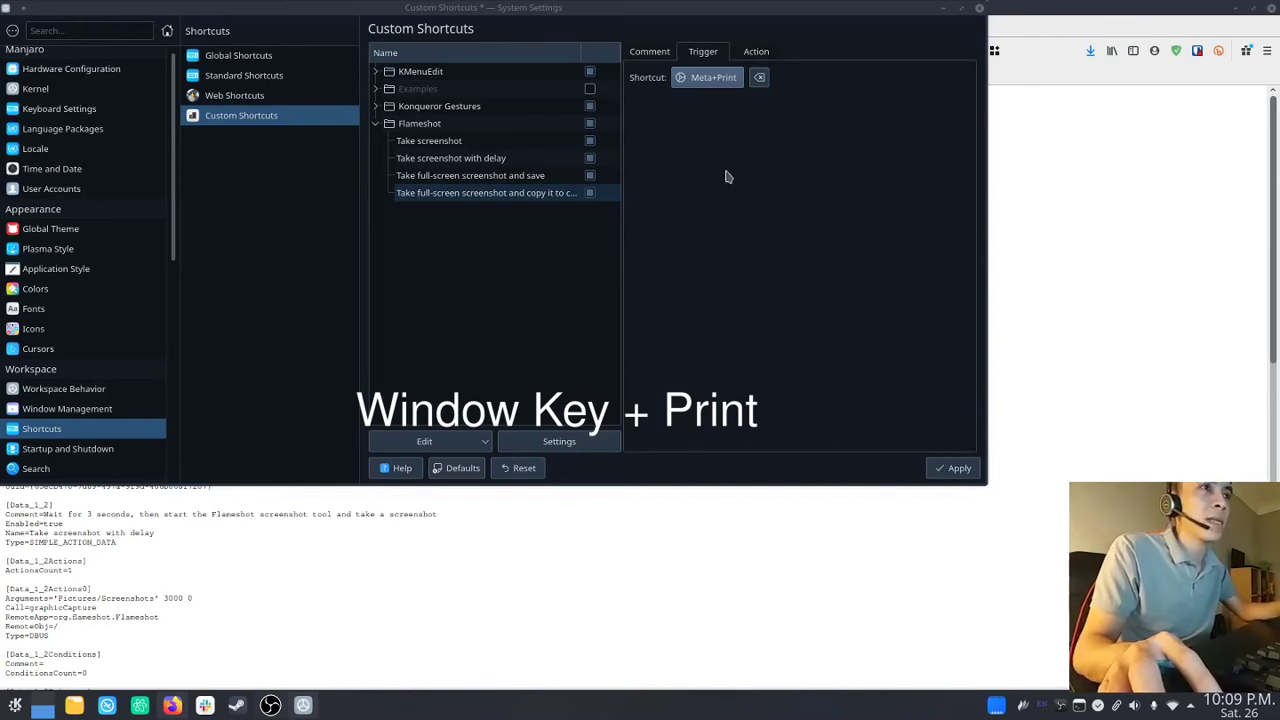
click(955, 470)
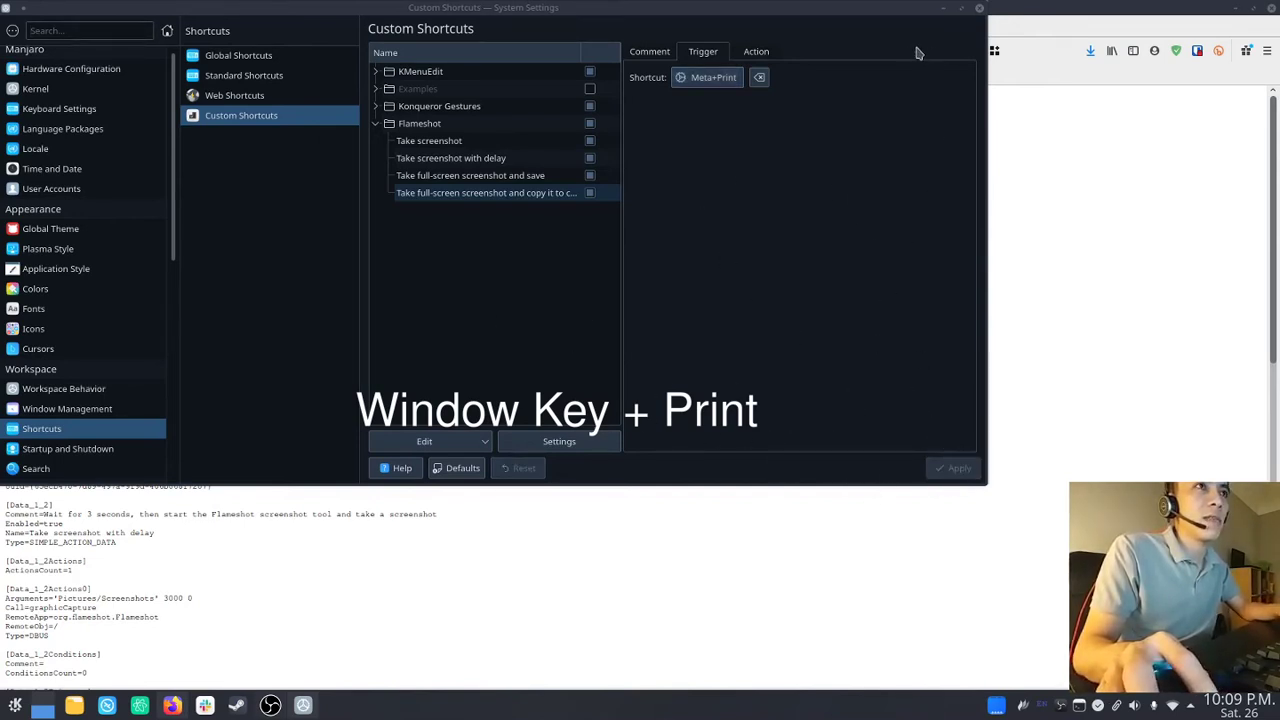
- Examine the remote application in the action of "Take screenshot", glancing at Flameshot's Key Bindings page in Firefox
click(452, 141)
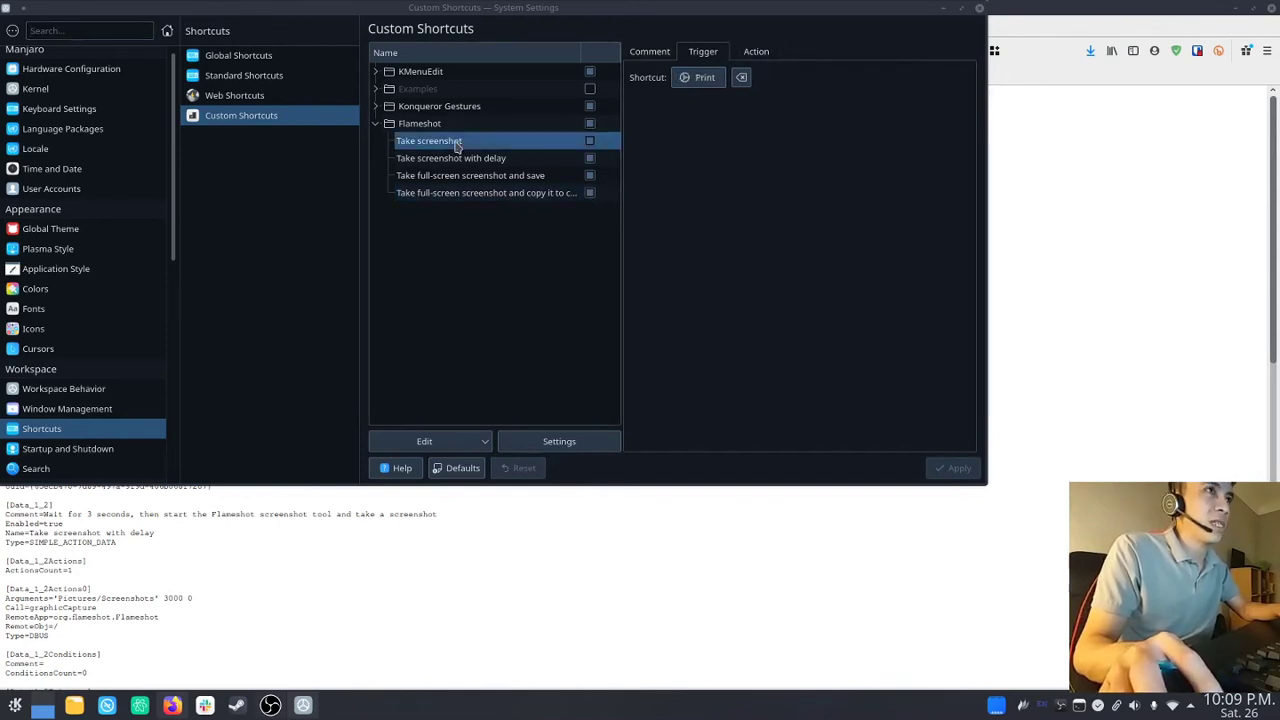
click(760, 51)
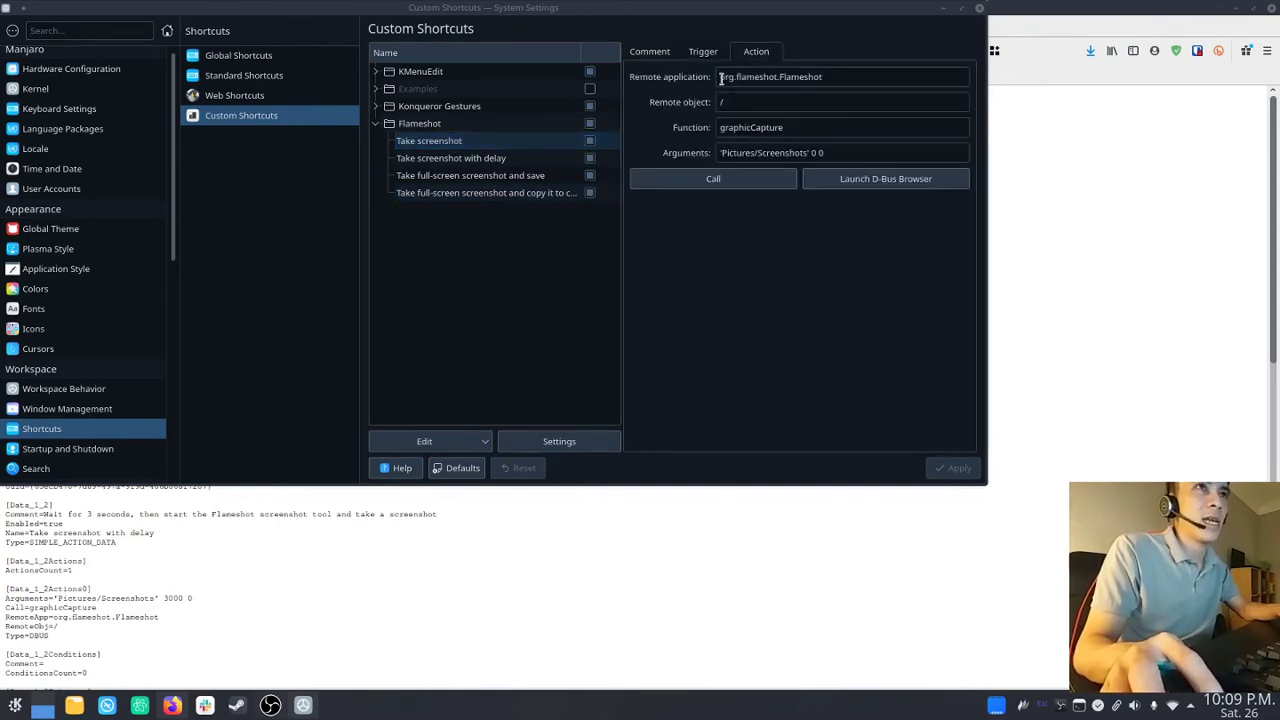
triple_click(784, 76)
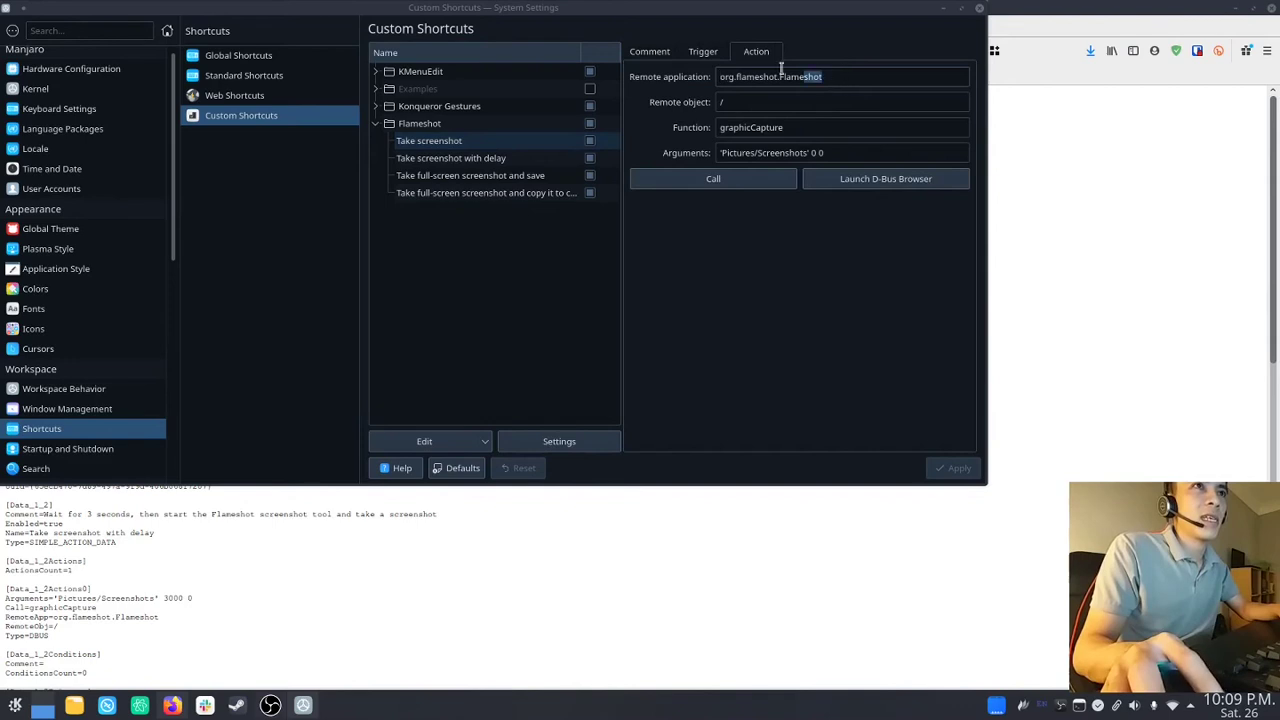
click(1047, 158)
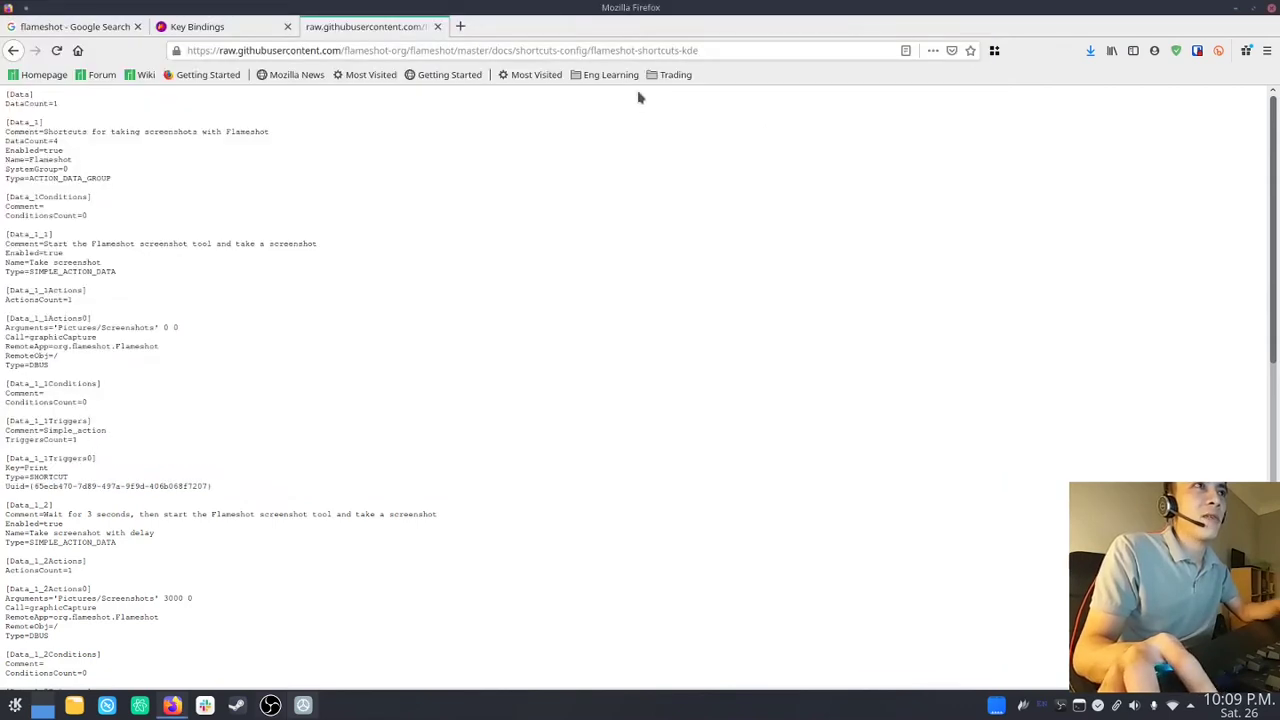
click(240, 26)
key(alt+Tab)
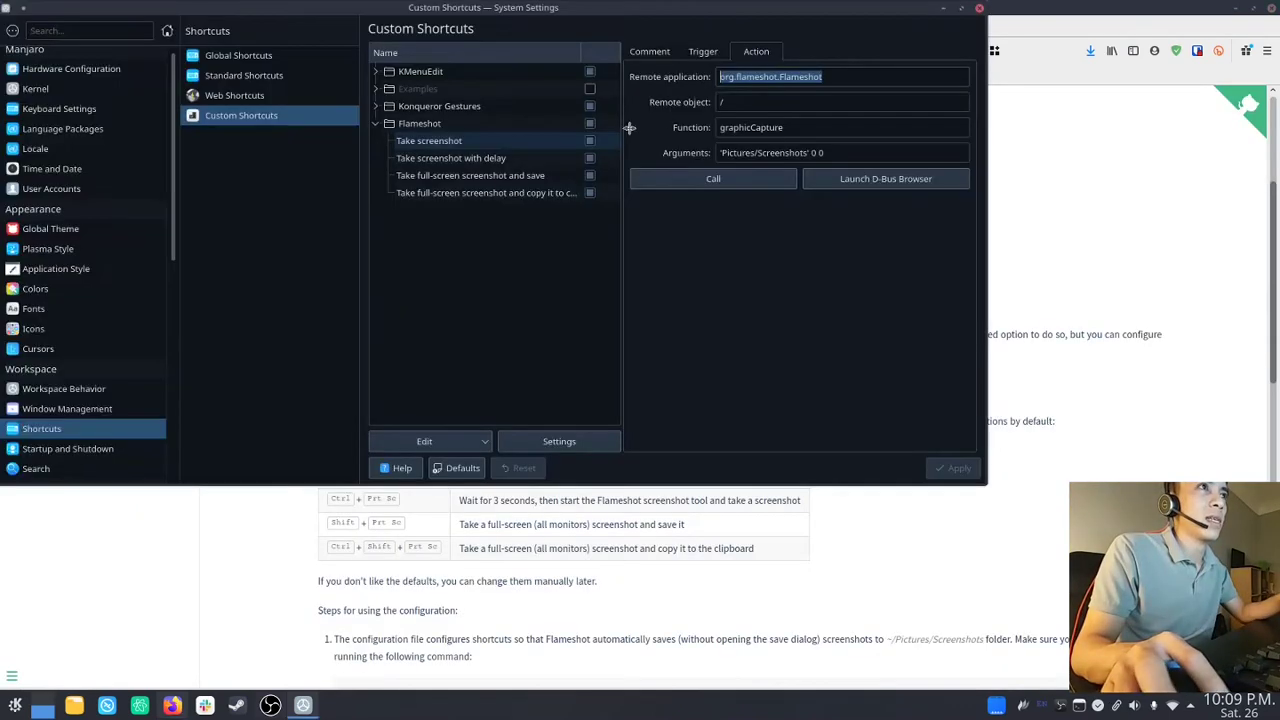
drag(842, 76, 713, 76)
click(776, 77)
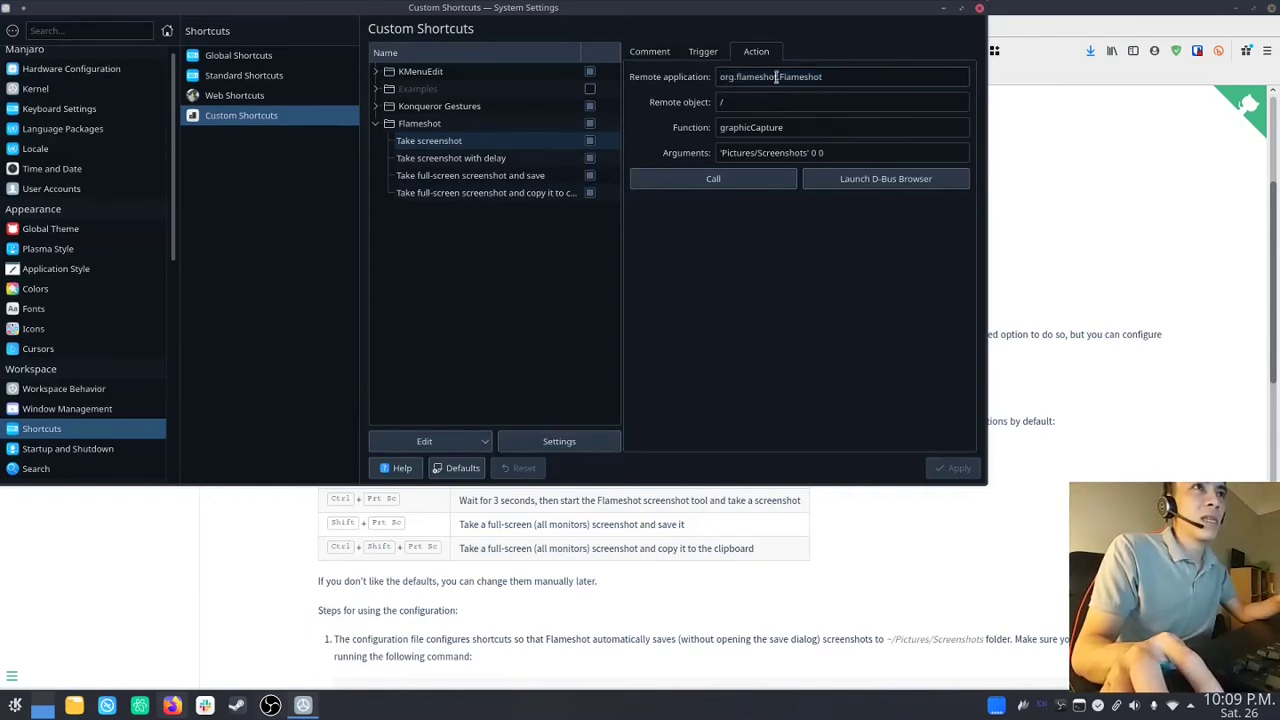
drag(818, 77, 727, 72)
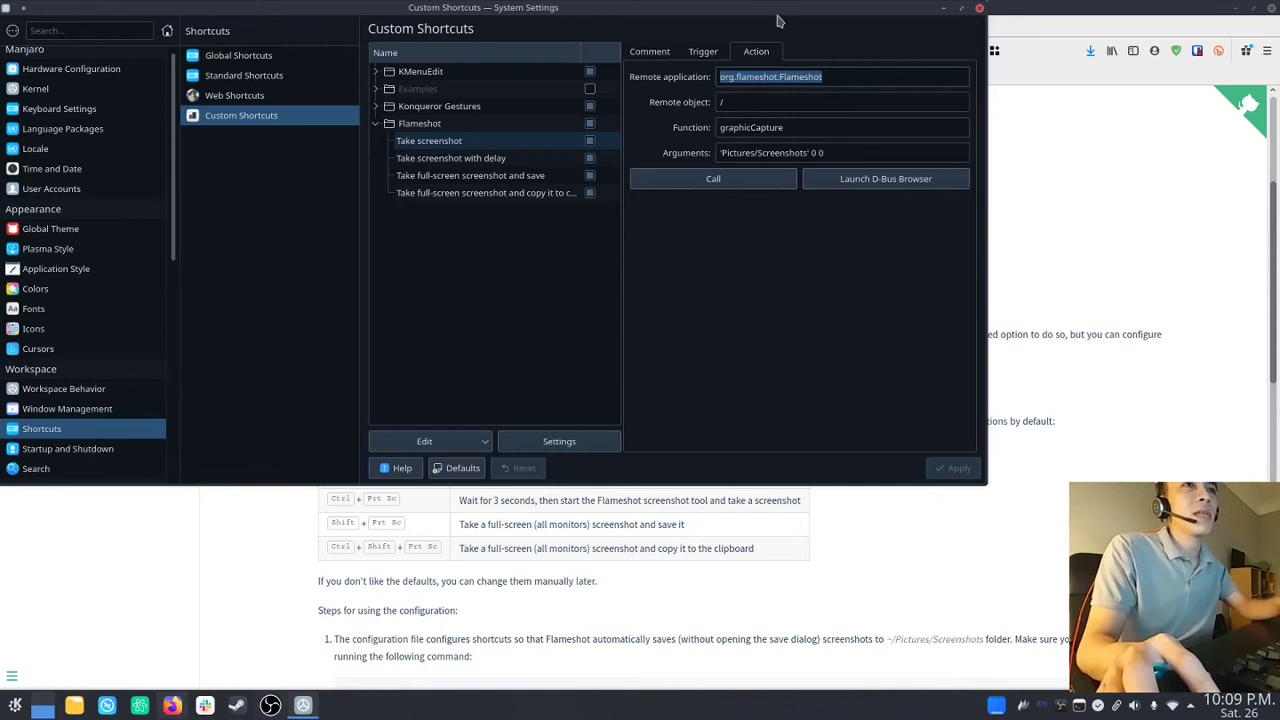
- Launch the D-Bus browser, search the session bus services for "flam" and inspect the org.dharkael.Flameshot service
click(866, 187)
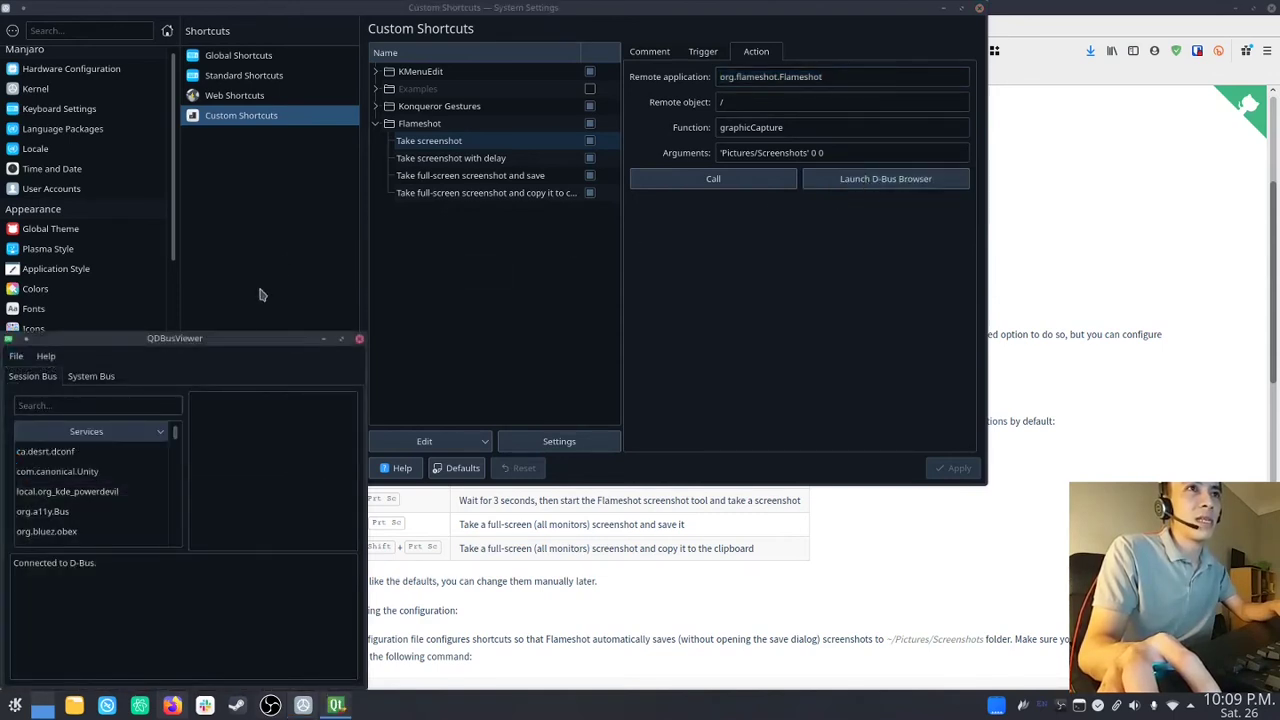
drag(241, 345, 561, 234)
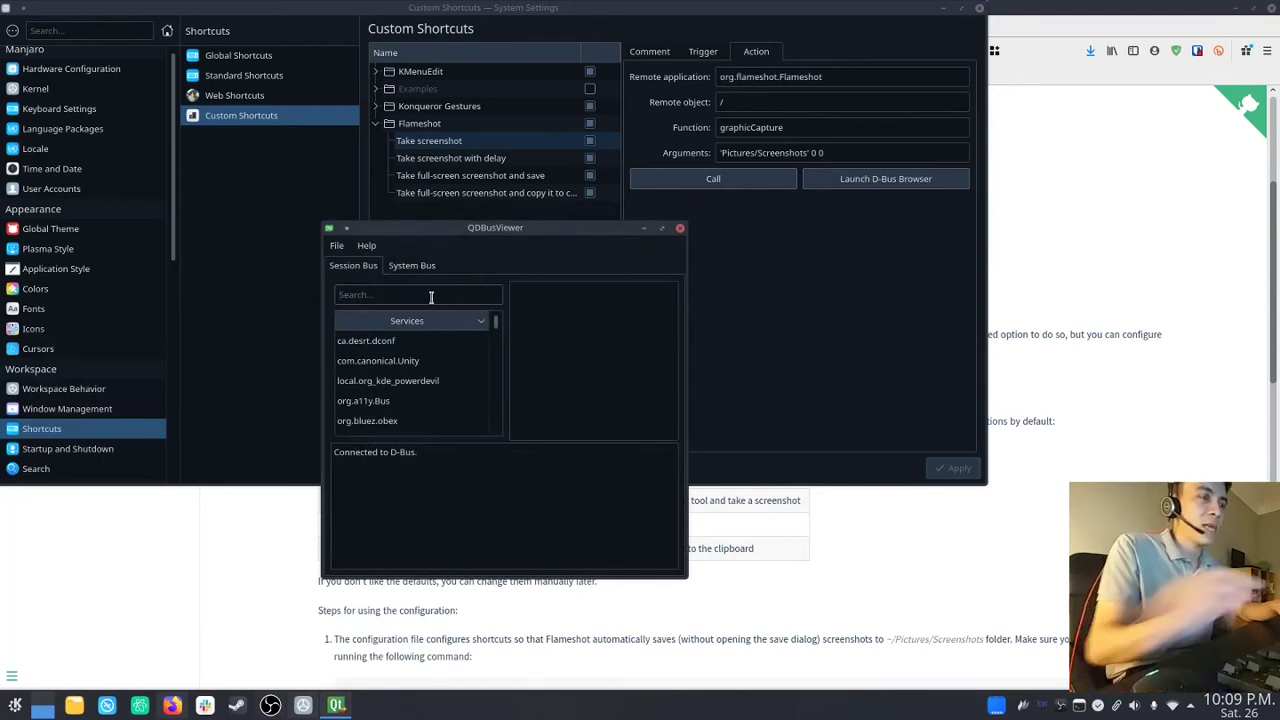
text(flam)
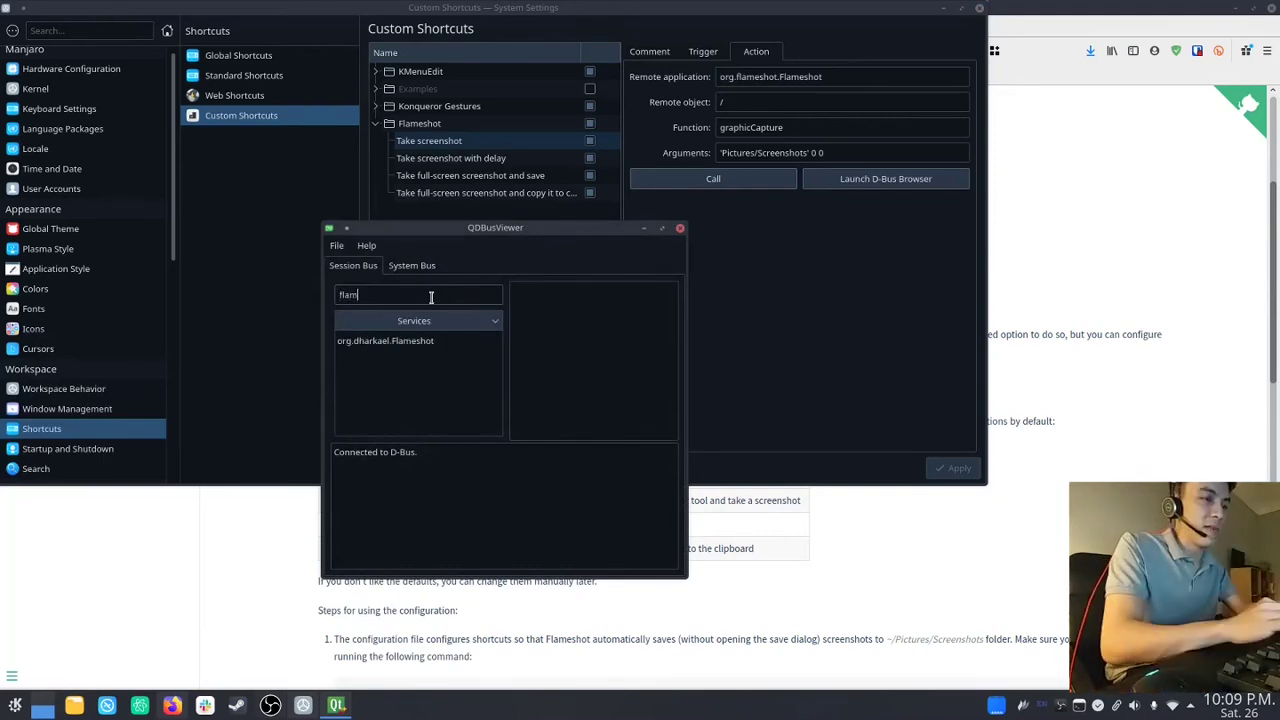
click(360, 346)
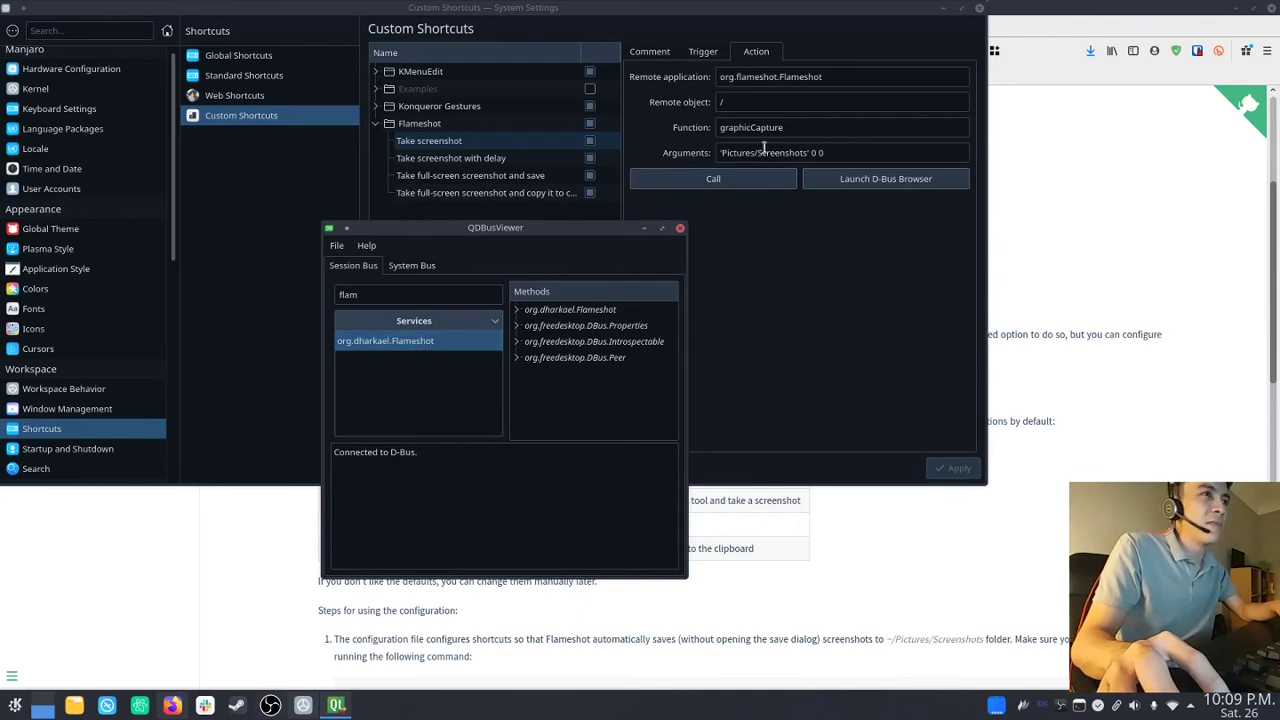
- Change the remote application of "Take screenshot" to org.dharkael.Flameshot, copy that name and apply the change
click(754, 76)
double_click(754, 76)
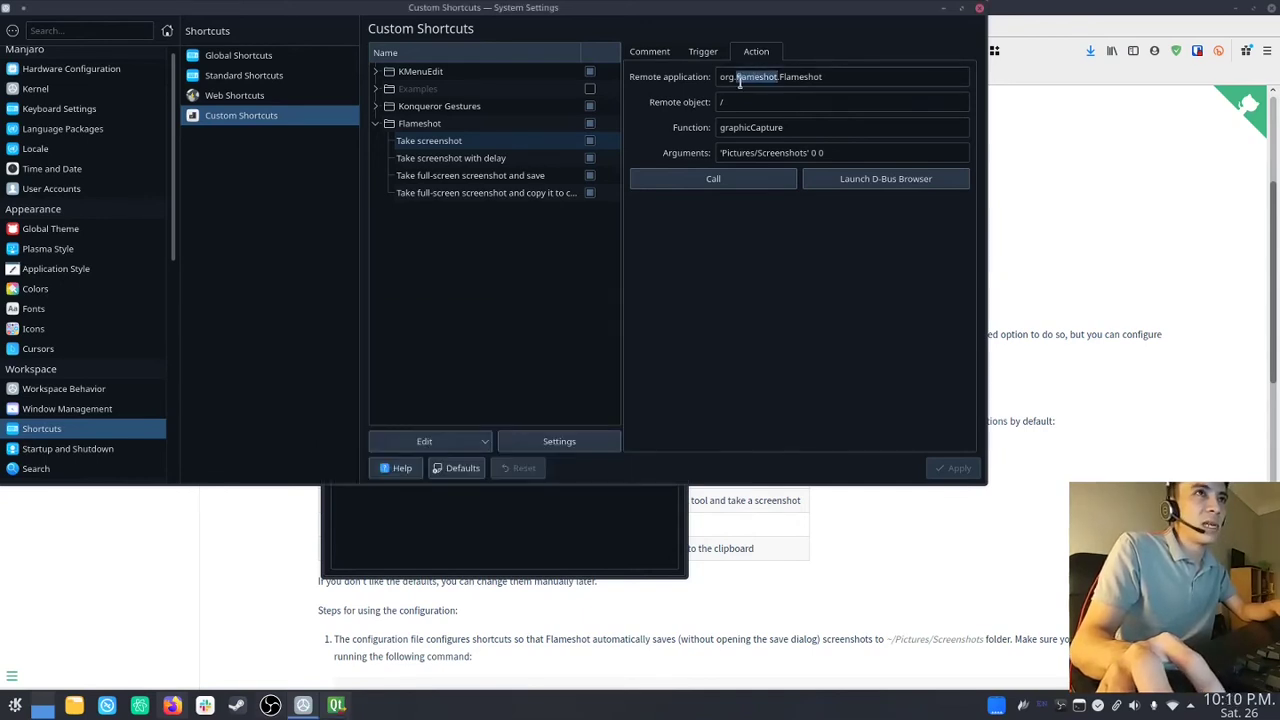
click(560, 431)
drag(502, 245, 541, 415)
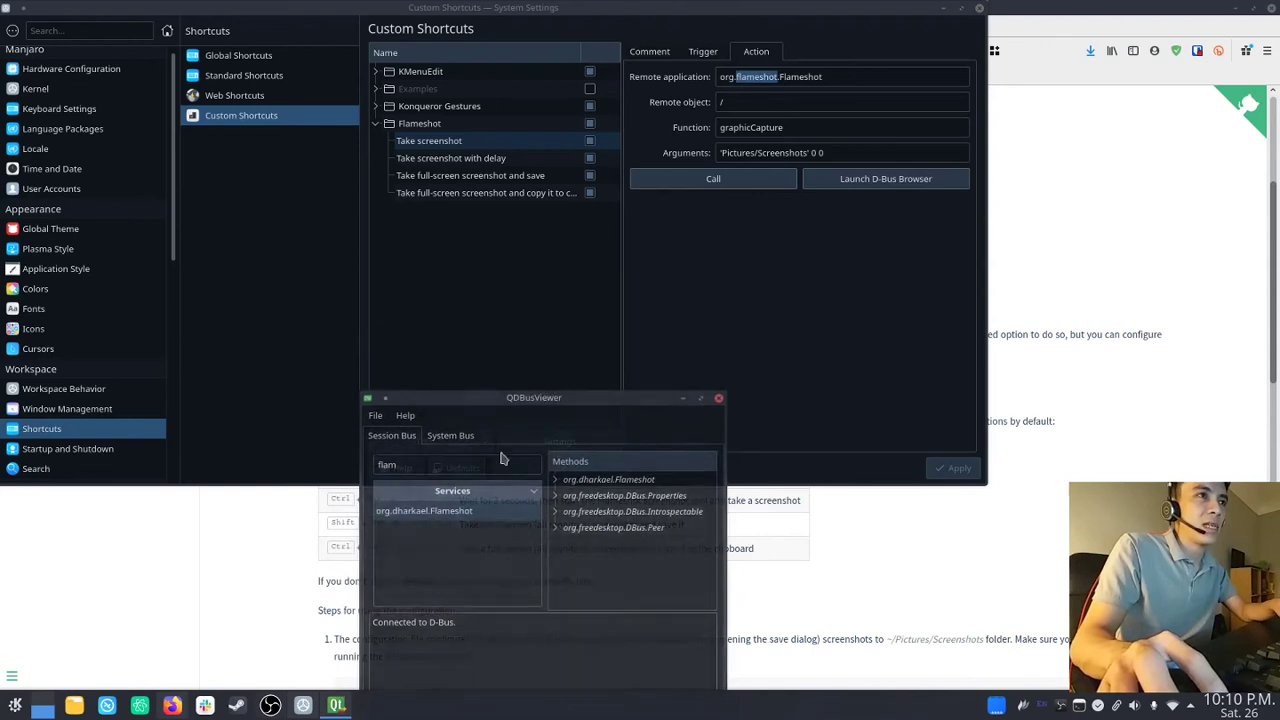
double_click(758, 77)
text(dha)
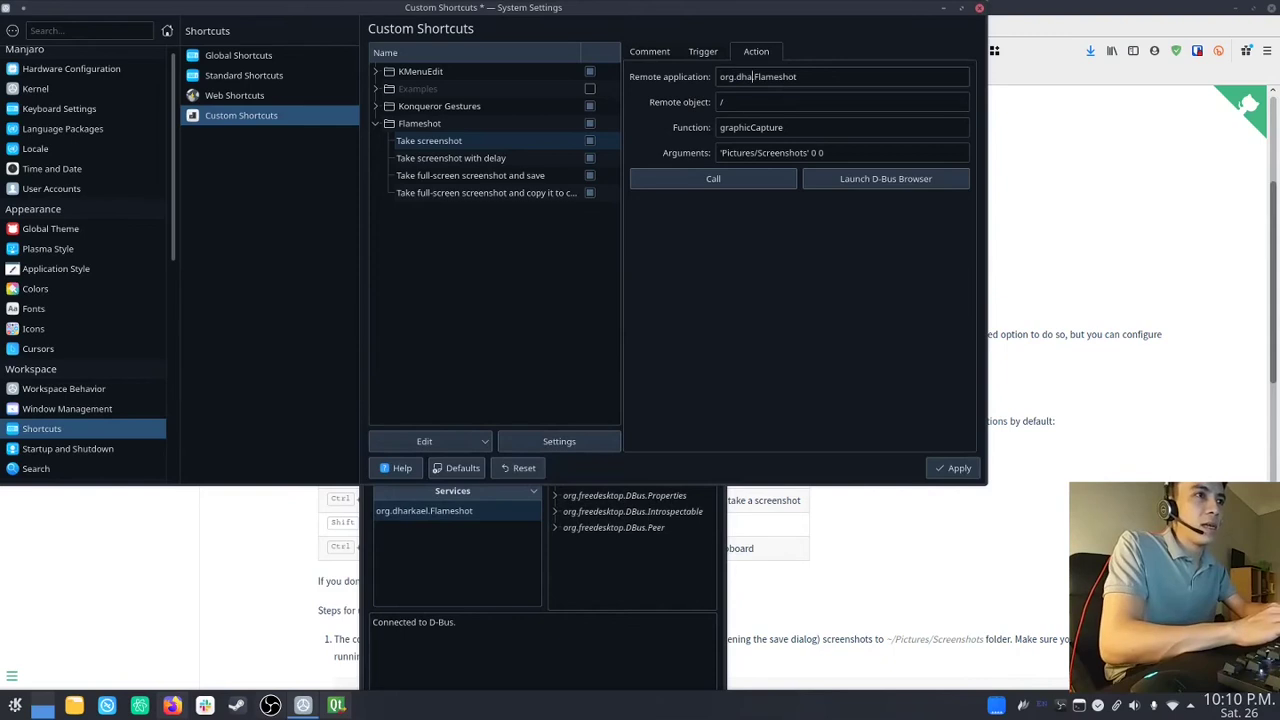
text(rkael.)
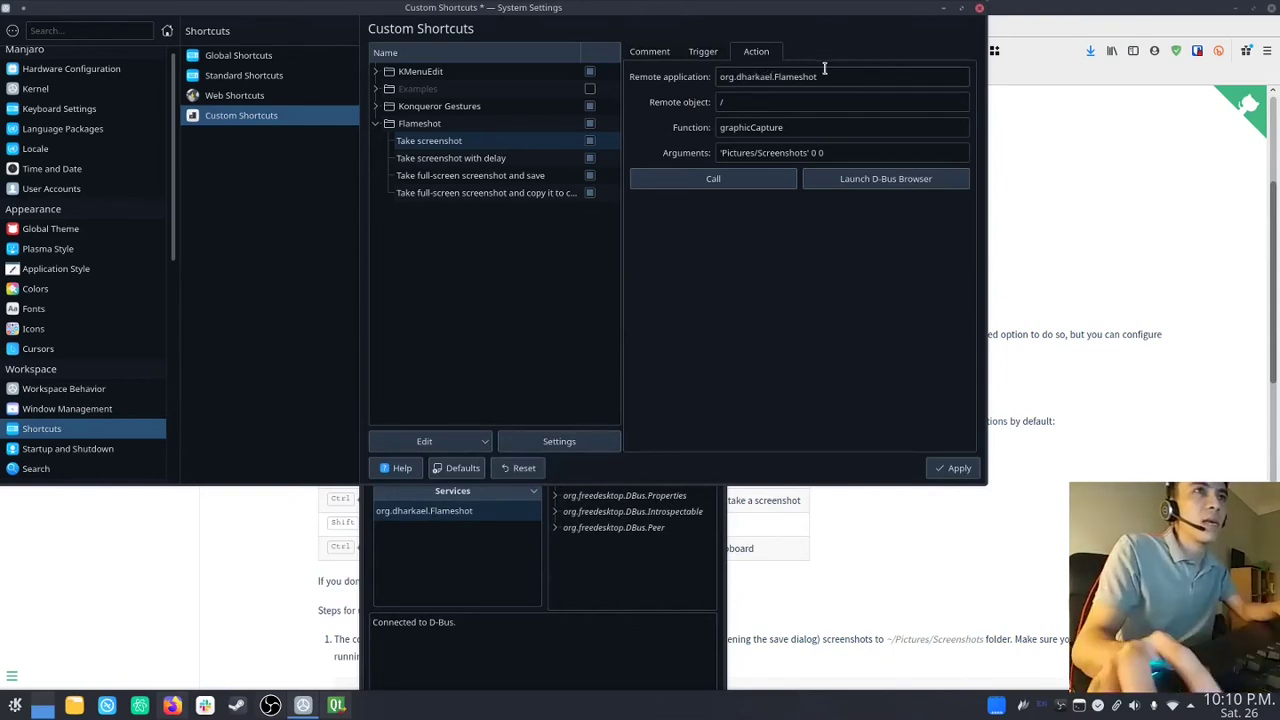
drag(818, 75, 682, 74)
key(ctrl+c)
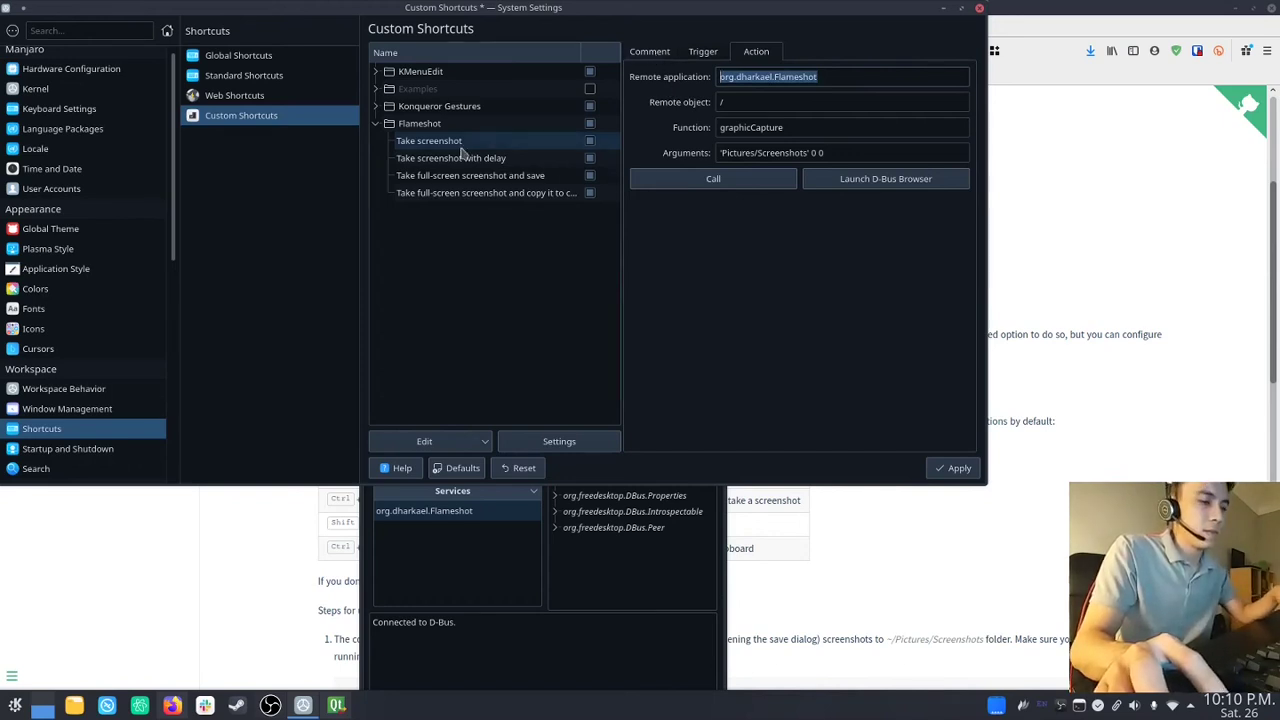
click(957, 468)
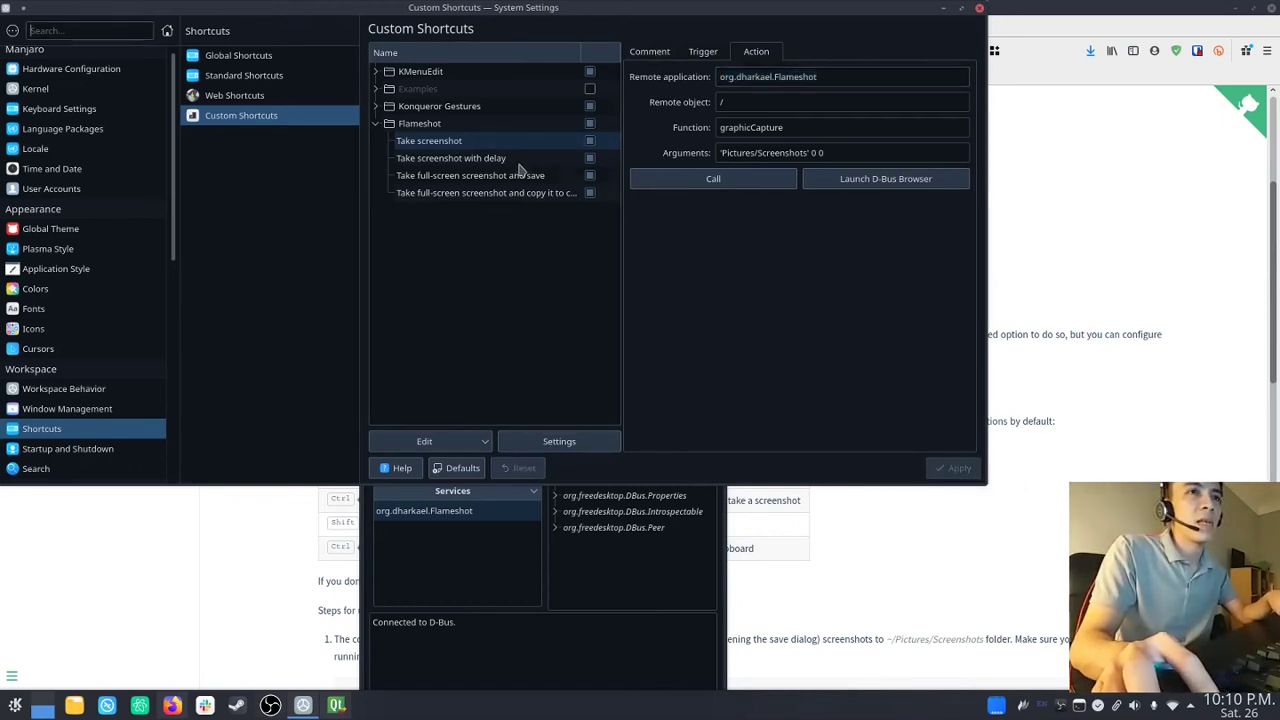
- Replace the remote application of "Take screenshot with delay" with the copied org.dharkael.Flameshot and apply the change
click(486, 160)
click(757, 51)
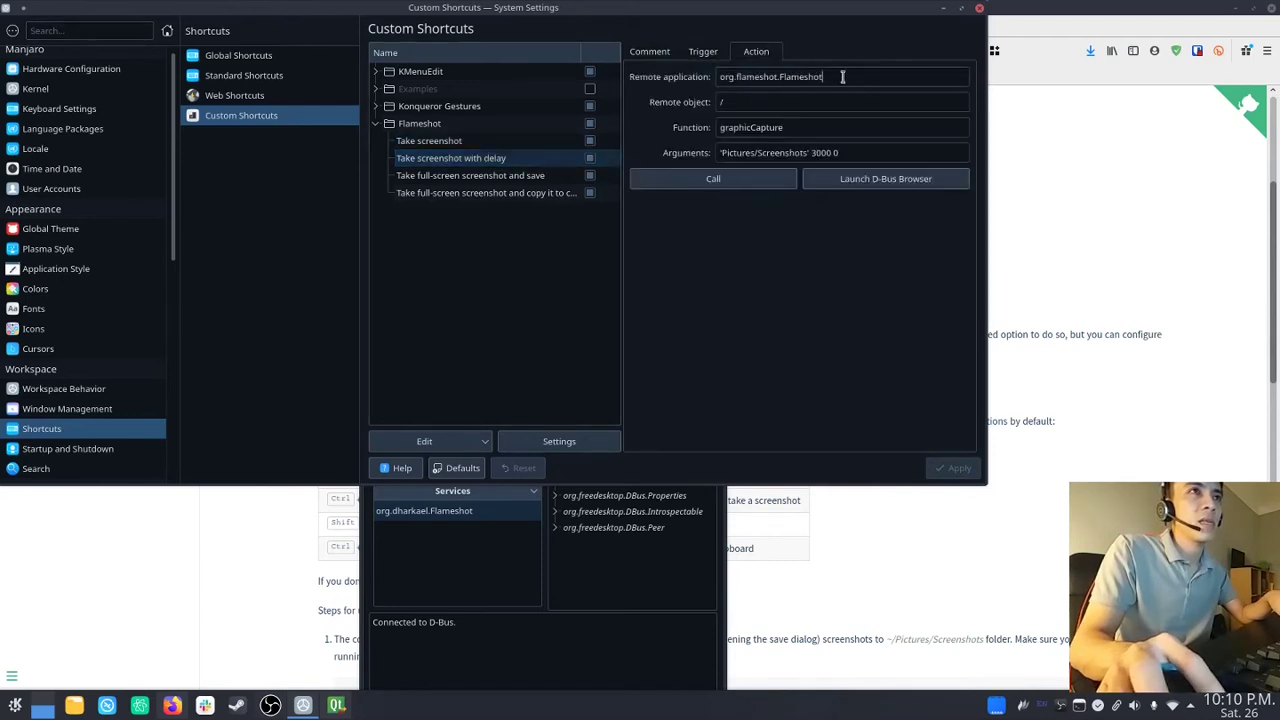
drag(842, 77, 678, 64)
key(ctrl+v)
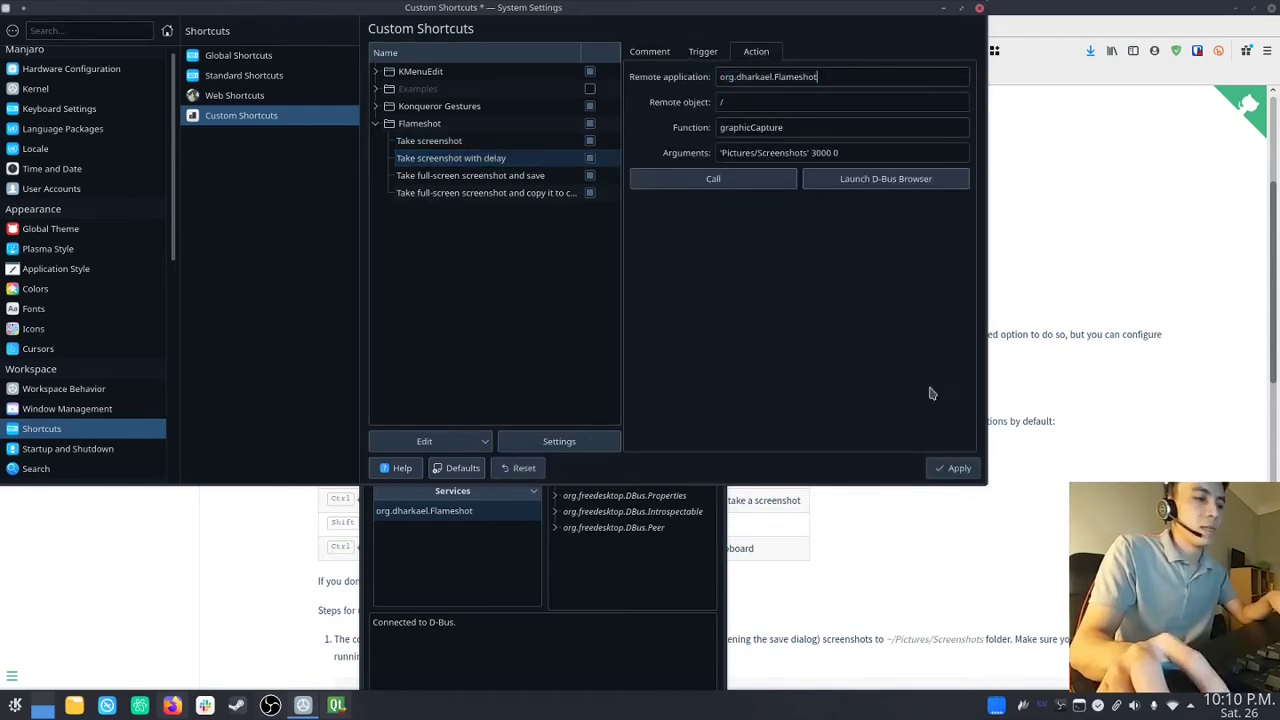
click(960, 469)
- Replace the remote application of "Take full-screen screenshot and save" with the copied org.dharkael.Flameshot and apply the change
click(503, 176)
click(757, 51)
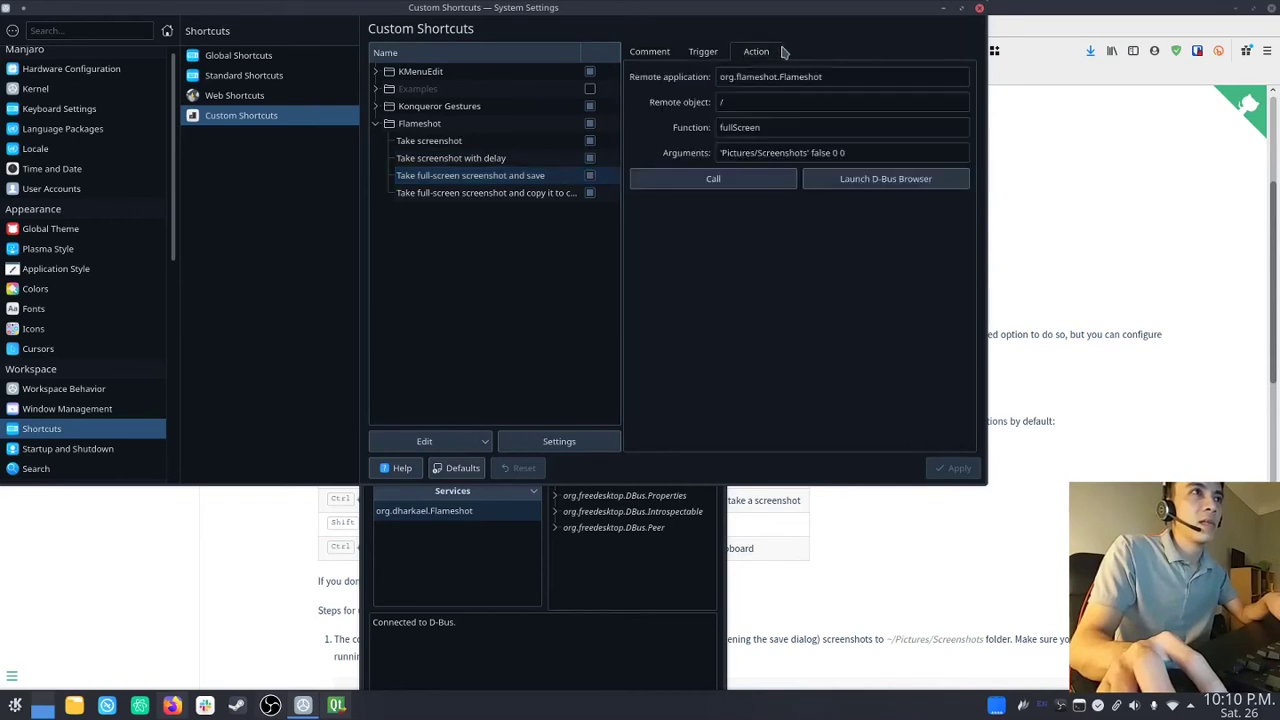
drag(857, 77, 705, 77)
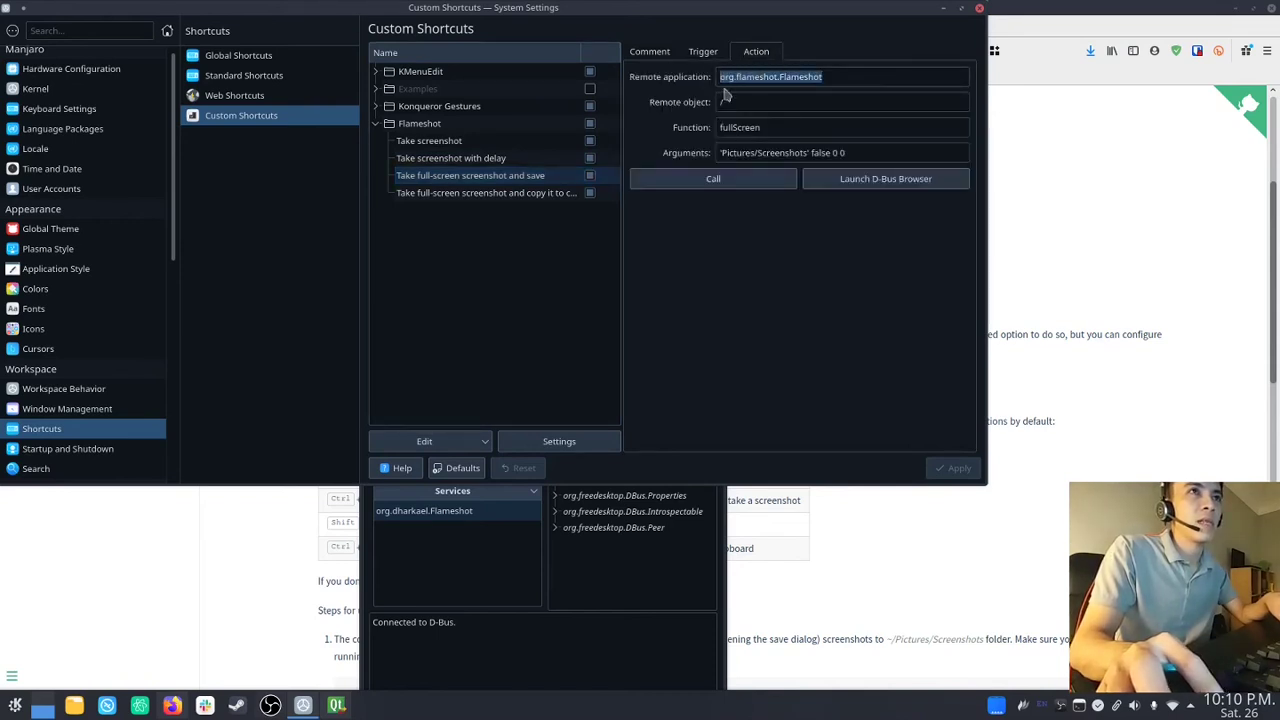
key(ctrl+v)
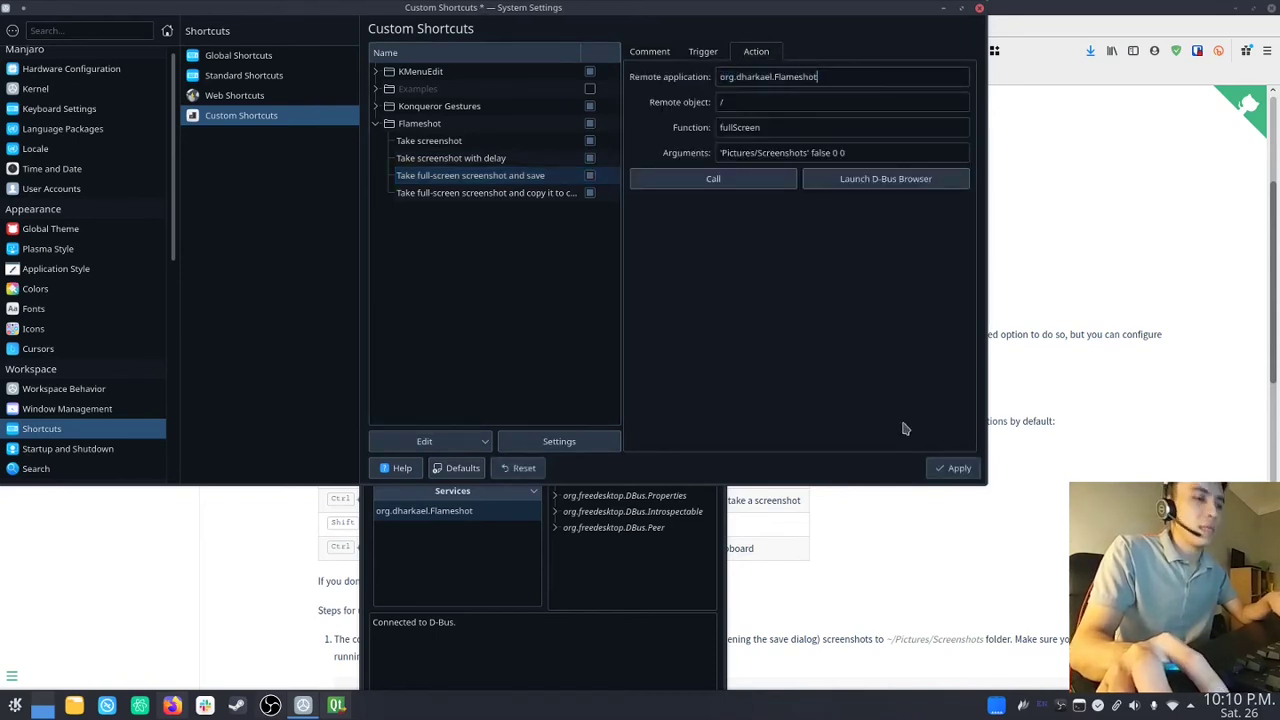
click(952, 468)
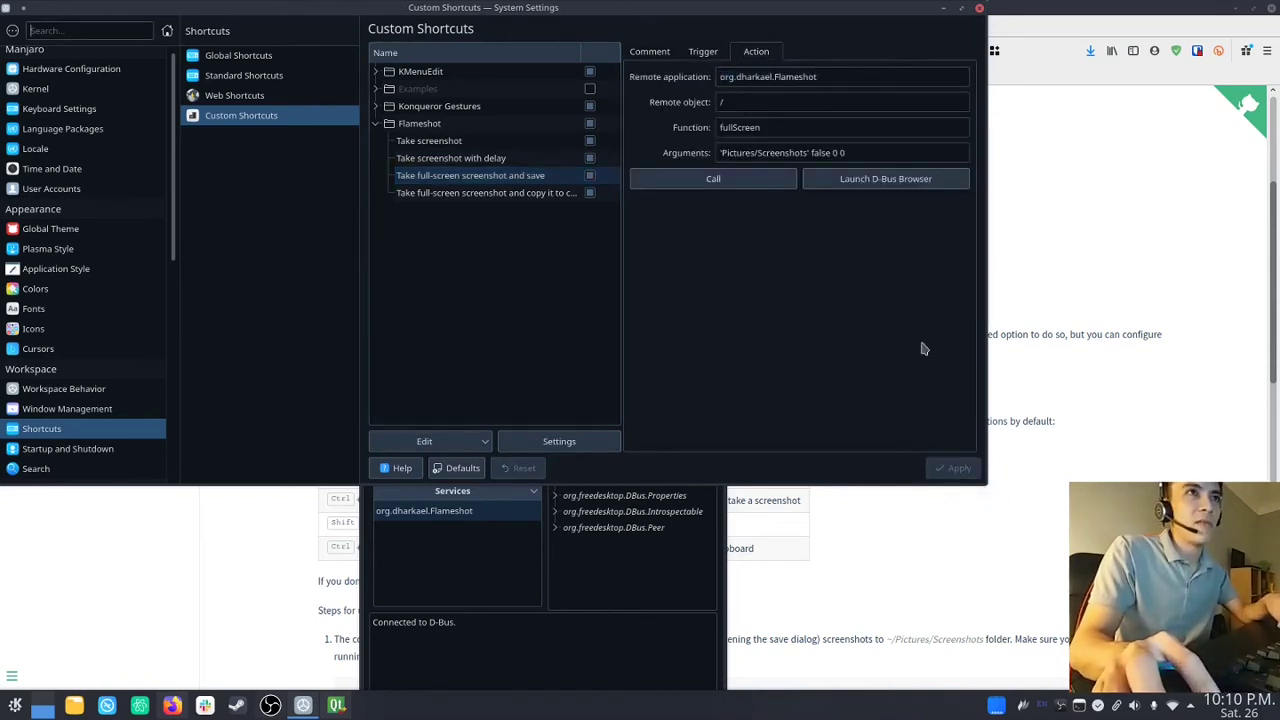
- Replace the remote application of the full-screen screenshot and copy to clipboard shortcut with the copied org.dharkael.Flameshot and apply the change
click(515, 194)
click(766, 54)
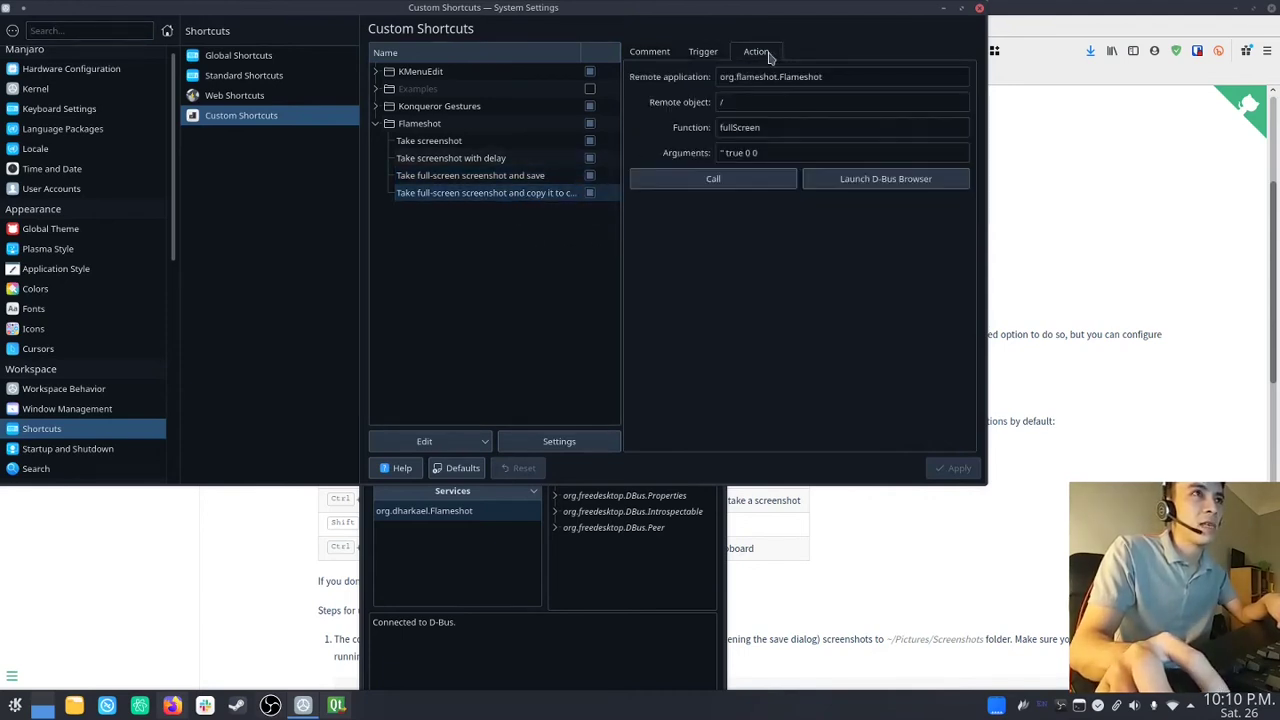
drag(843, 77, 687, 68)
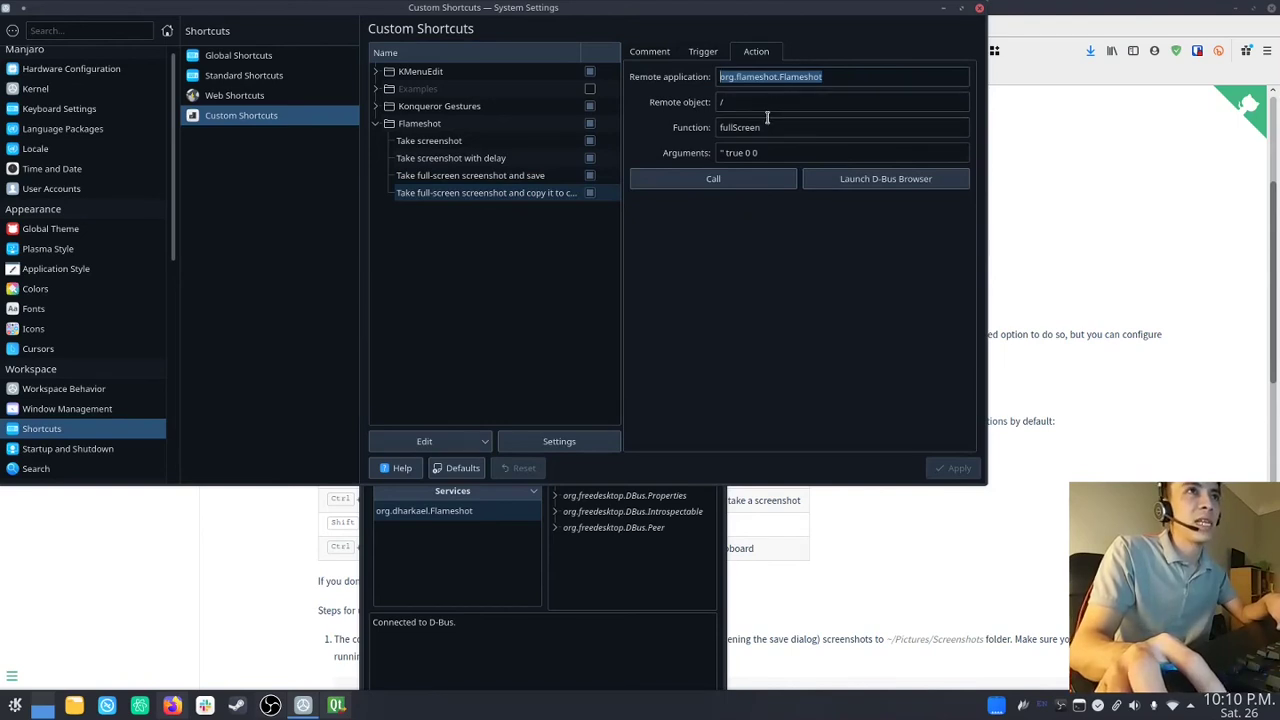
key(ctrl+v)
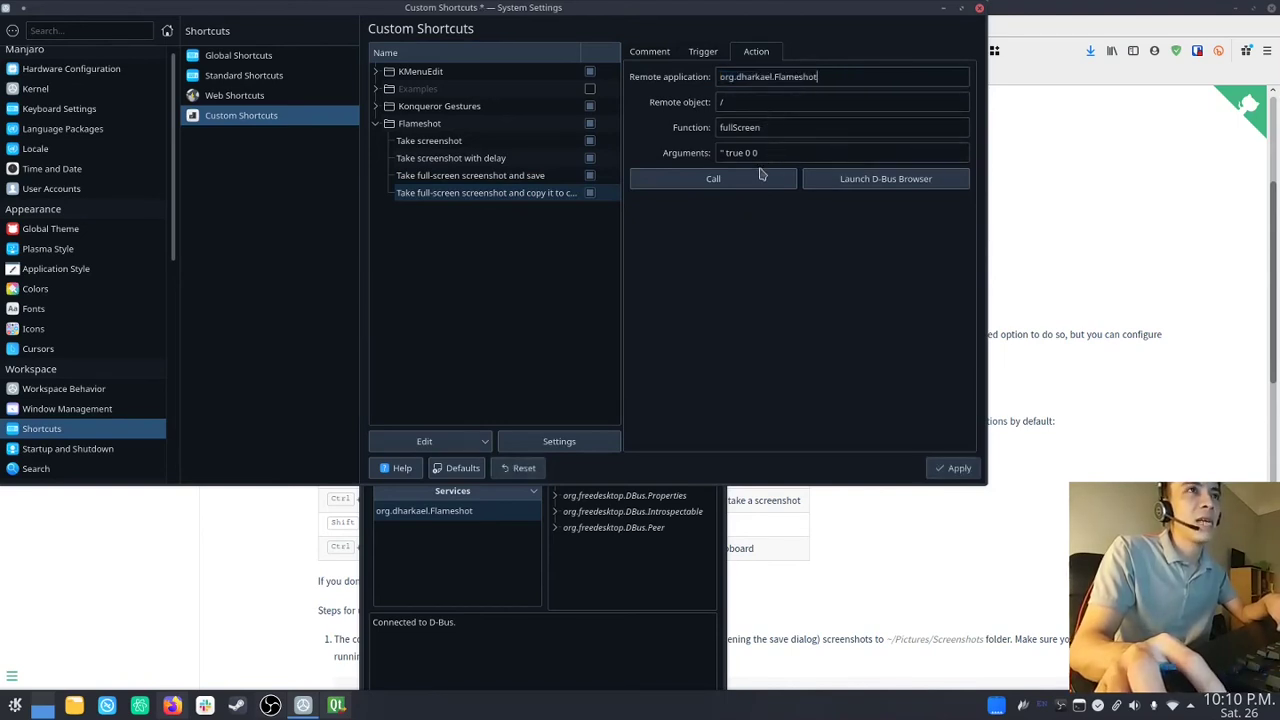
click(951, 467)
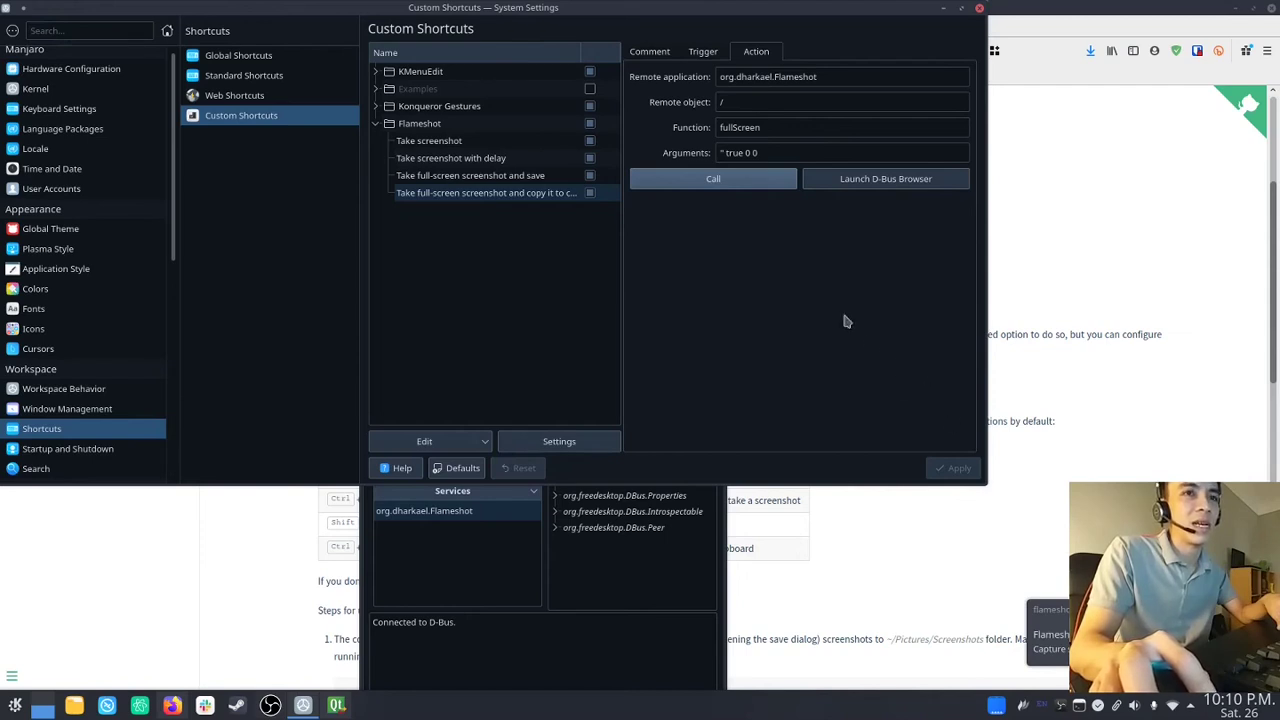
- Examine the action settings of "Take screenshot" and highlight the 'Pictures/Screenshots' save path in its arguments
click(472, 141)
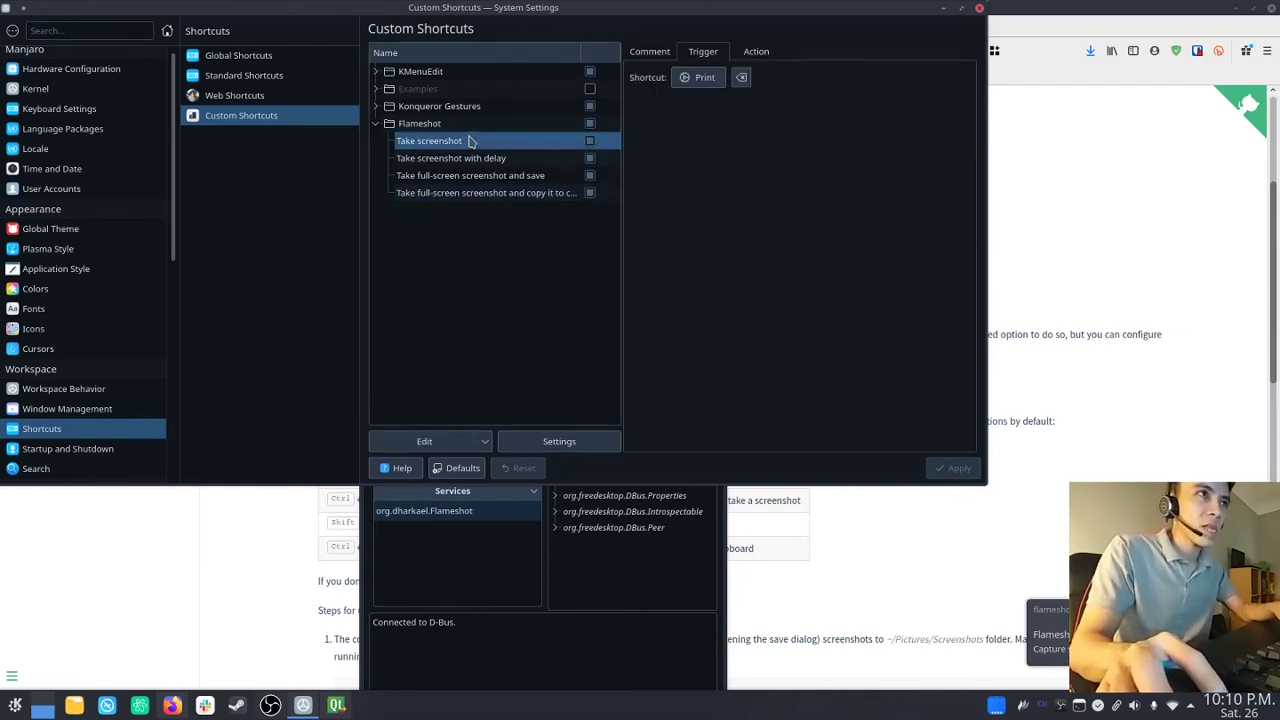
click(764, 51)
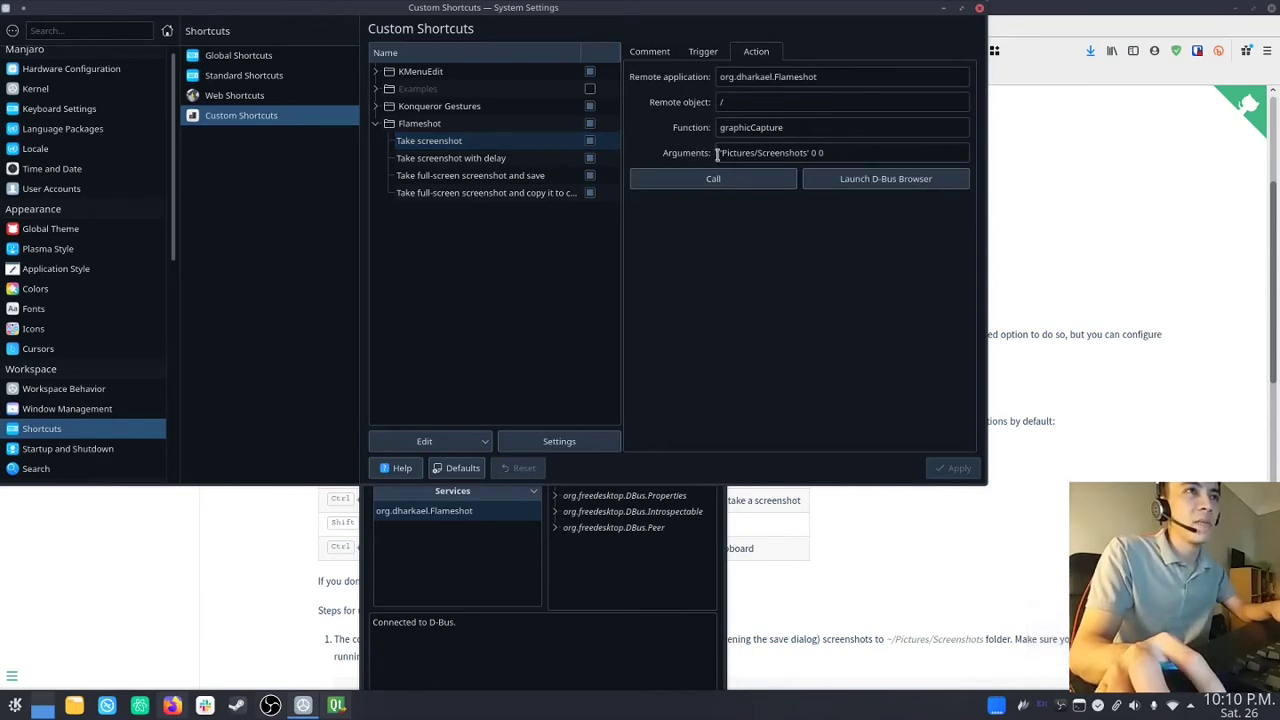
drag(721, 152, 800, 185)
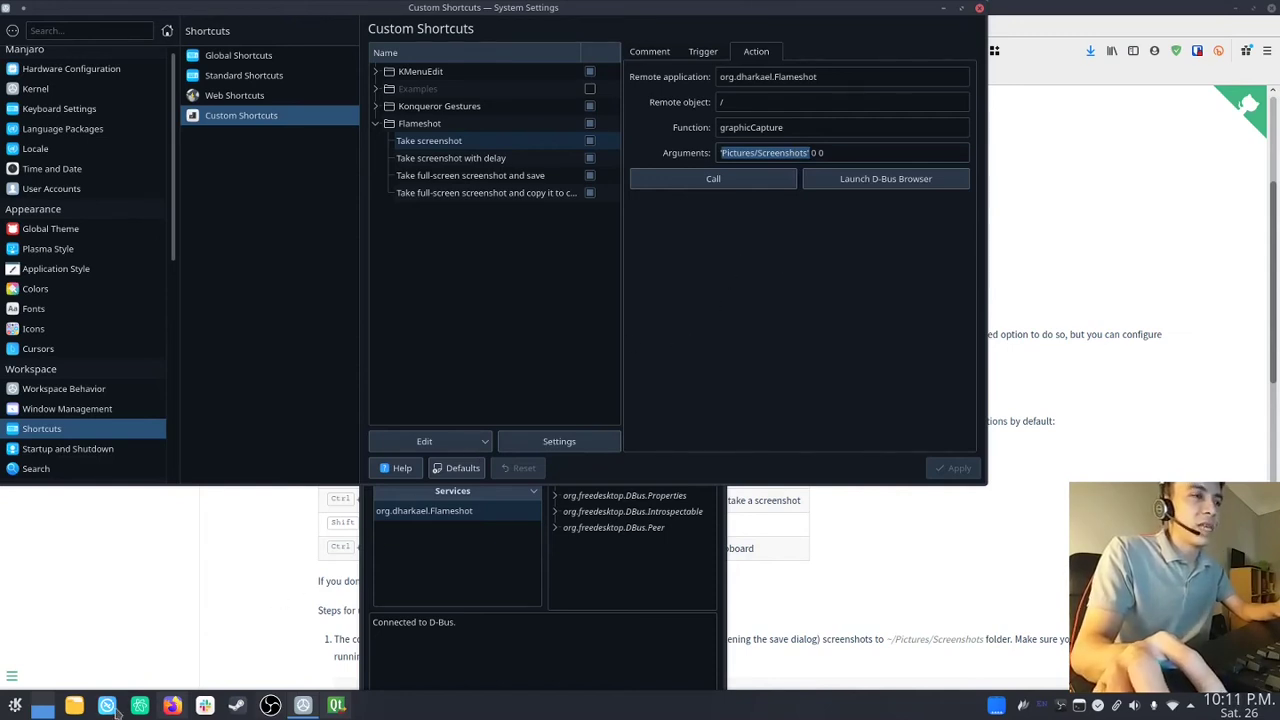
- Switch to Dolphin, open the Pictures folder in the home directory and move the window to uncover the shortcut's arguments
click(74, 705)
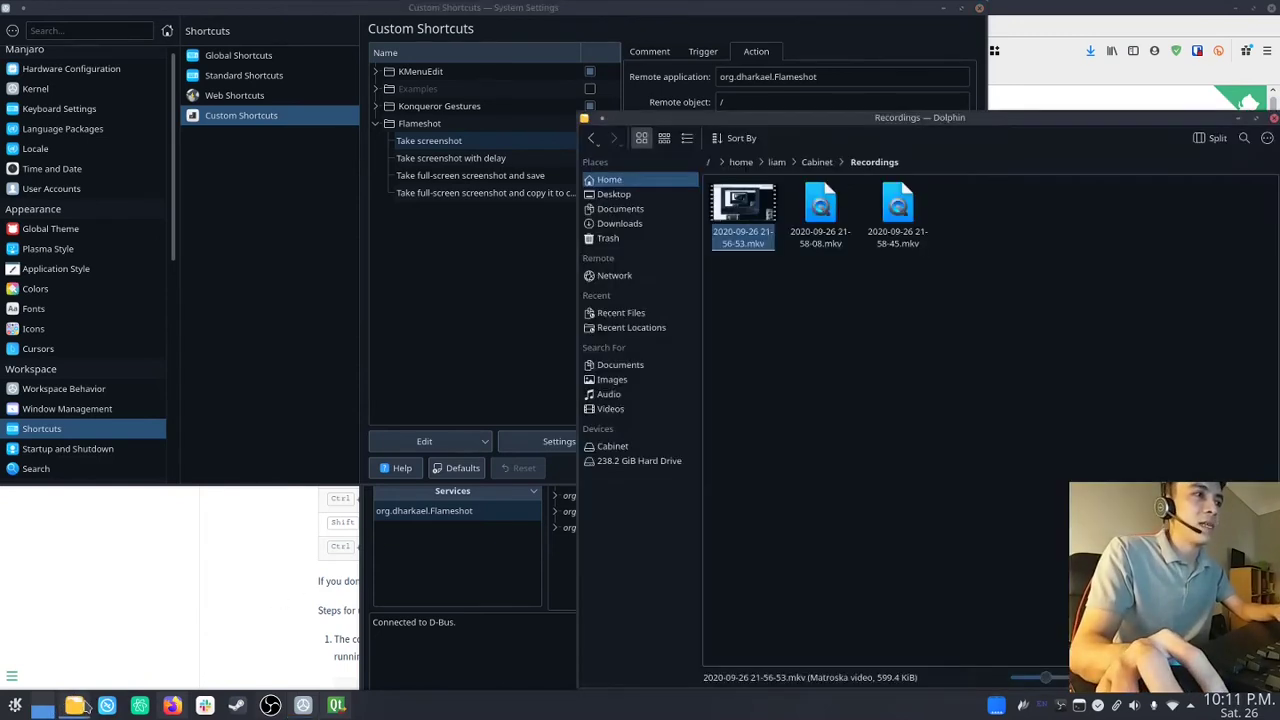
click(626, 181)
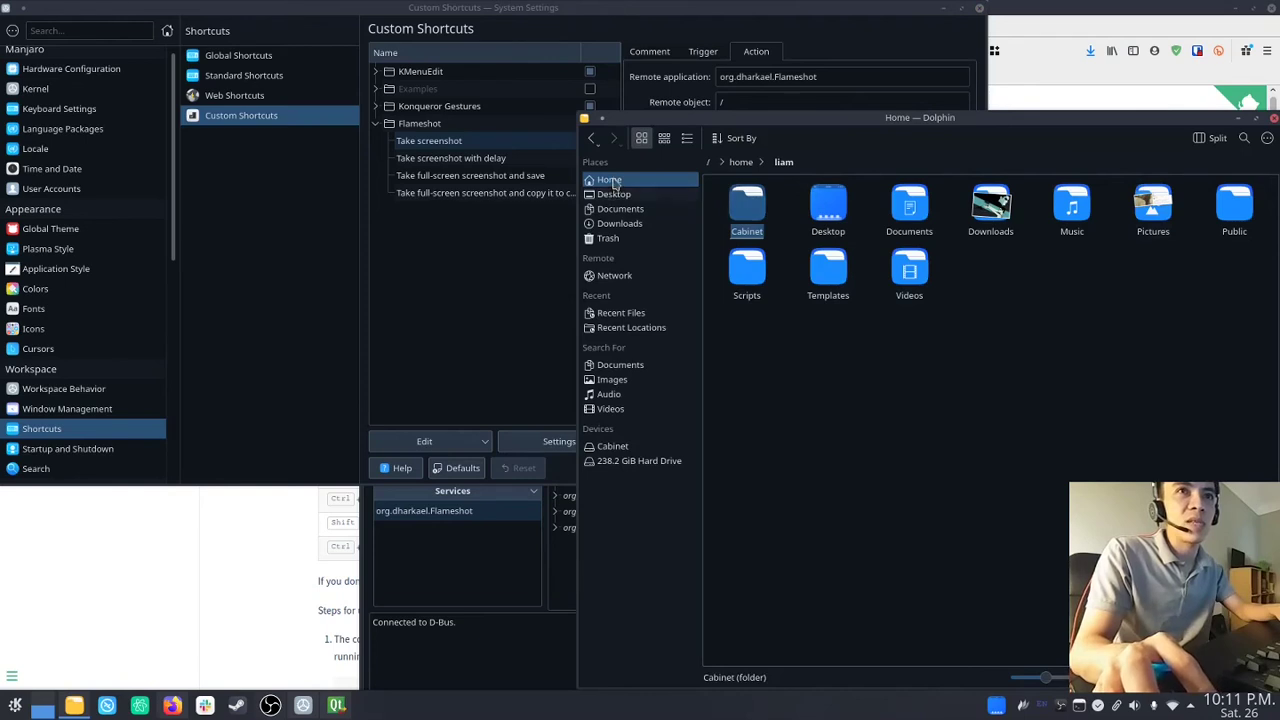
click(1155, 225)
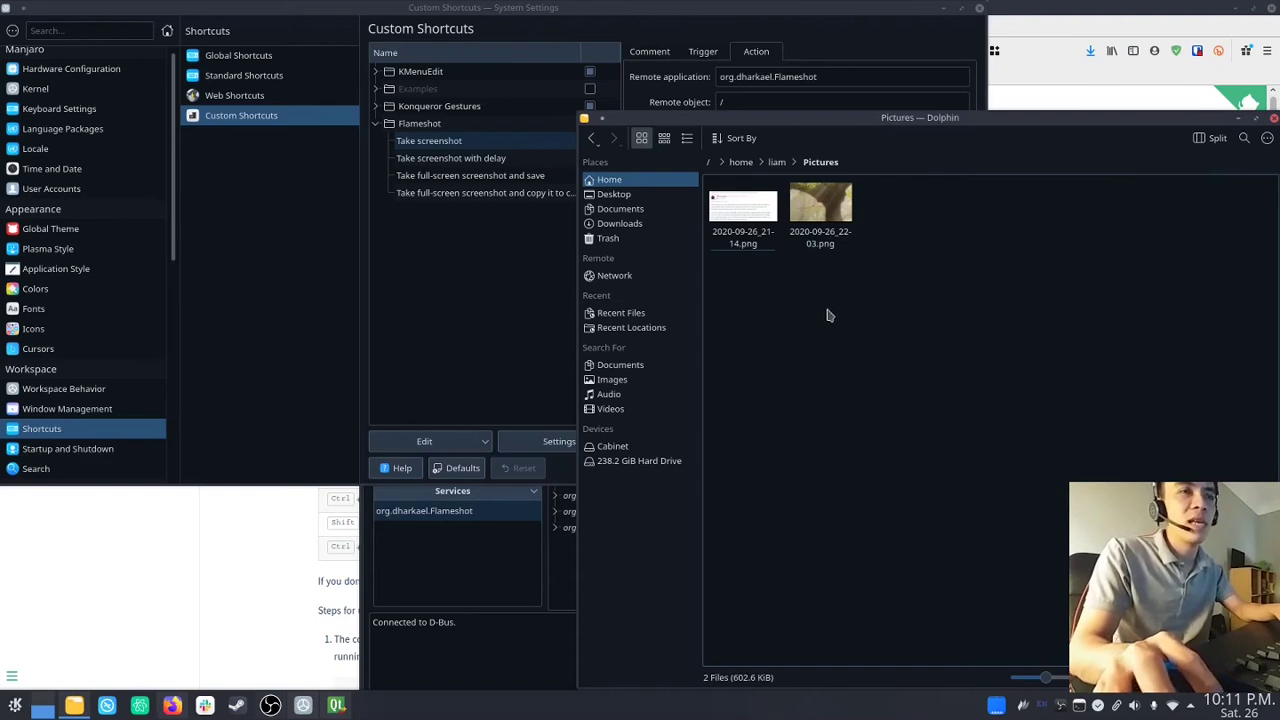
drag(824, 122, 812, 188)
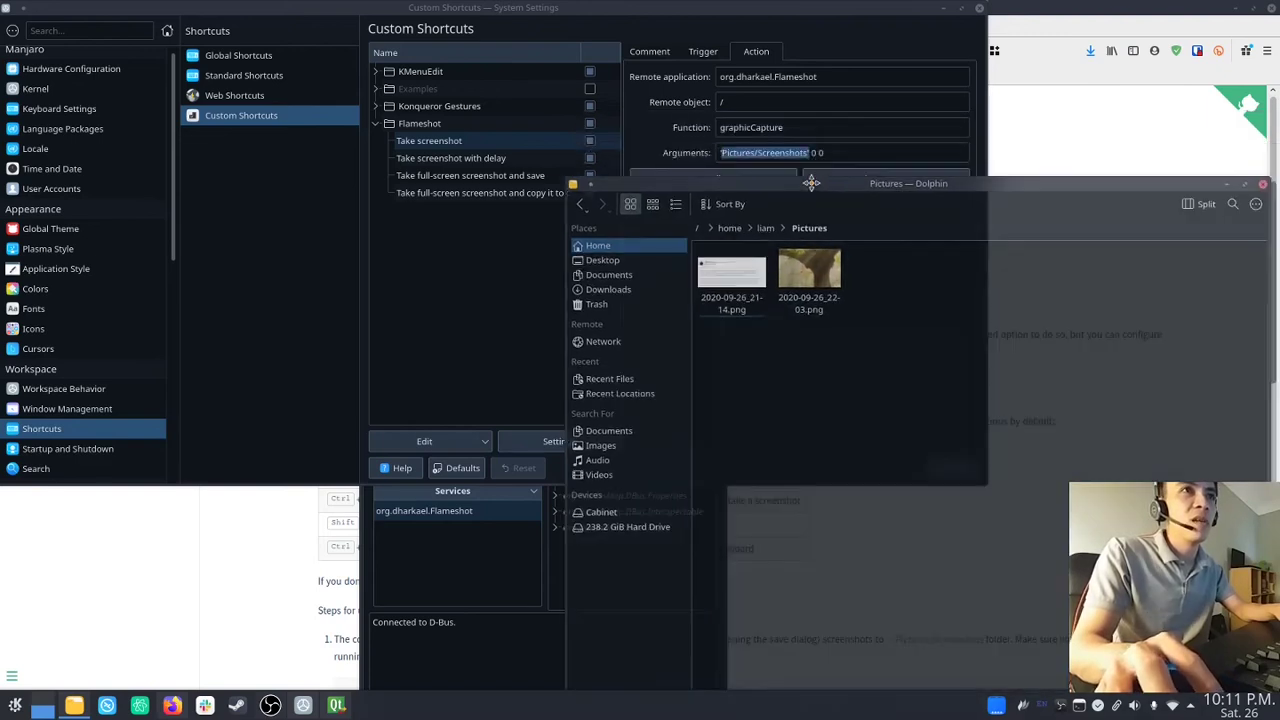
- Create a new folder named "Screenshots" inside Pictures
right_click(781, 382)
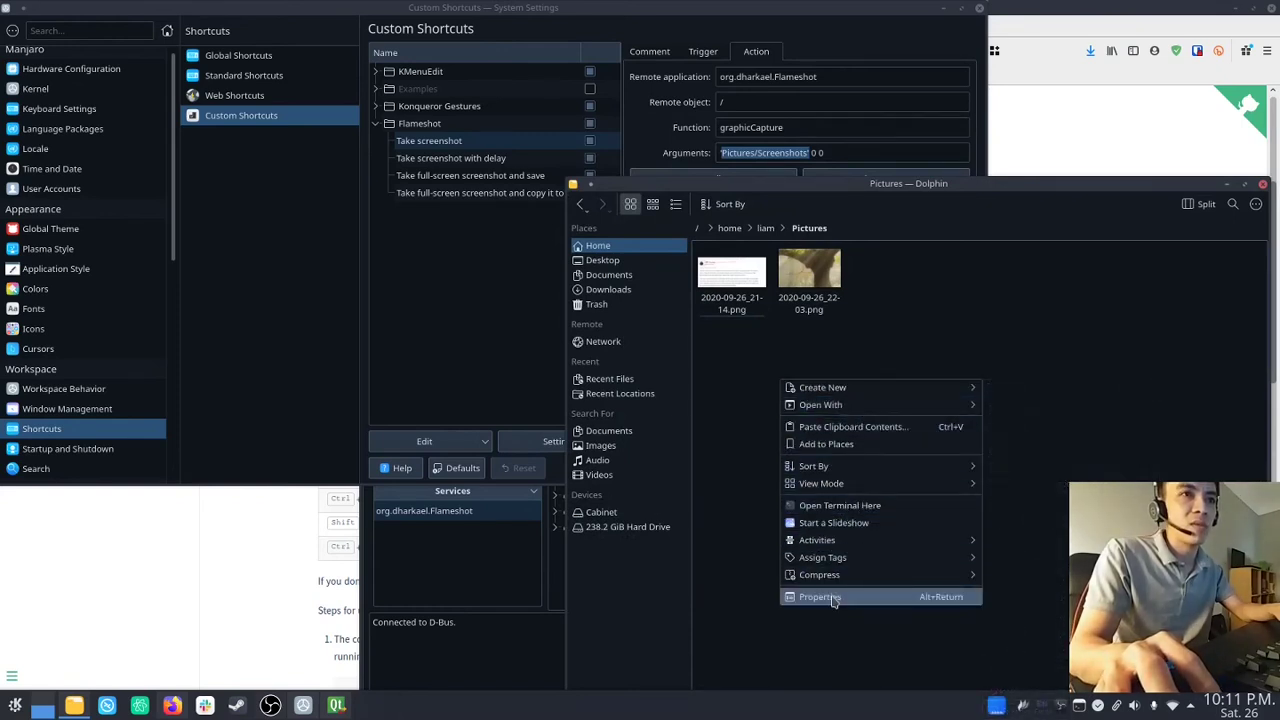
mouse_move(832, 576)
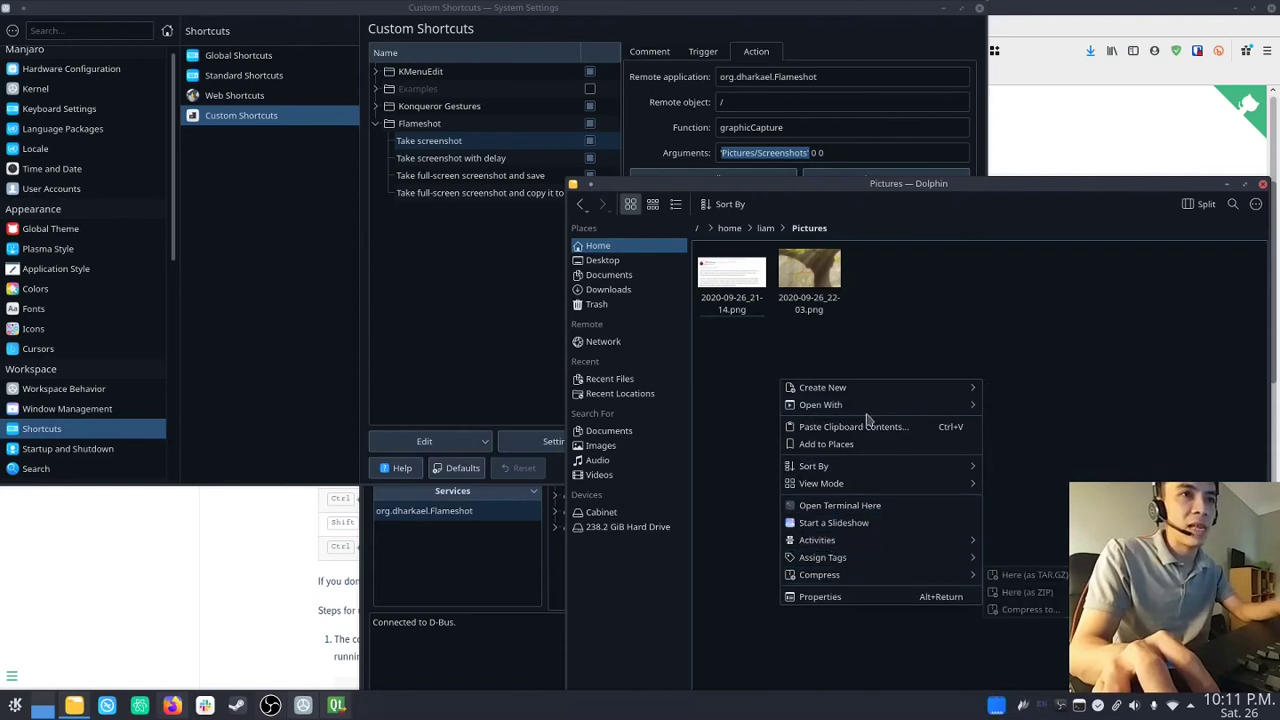
mouse_move(970, 389)
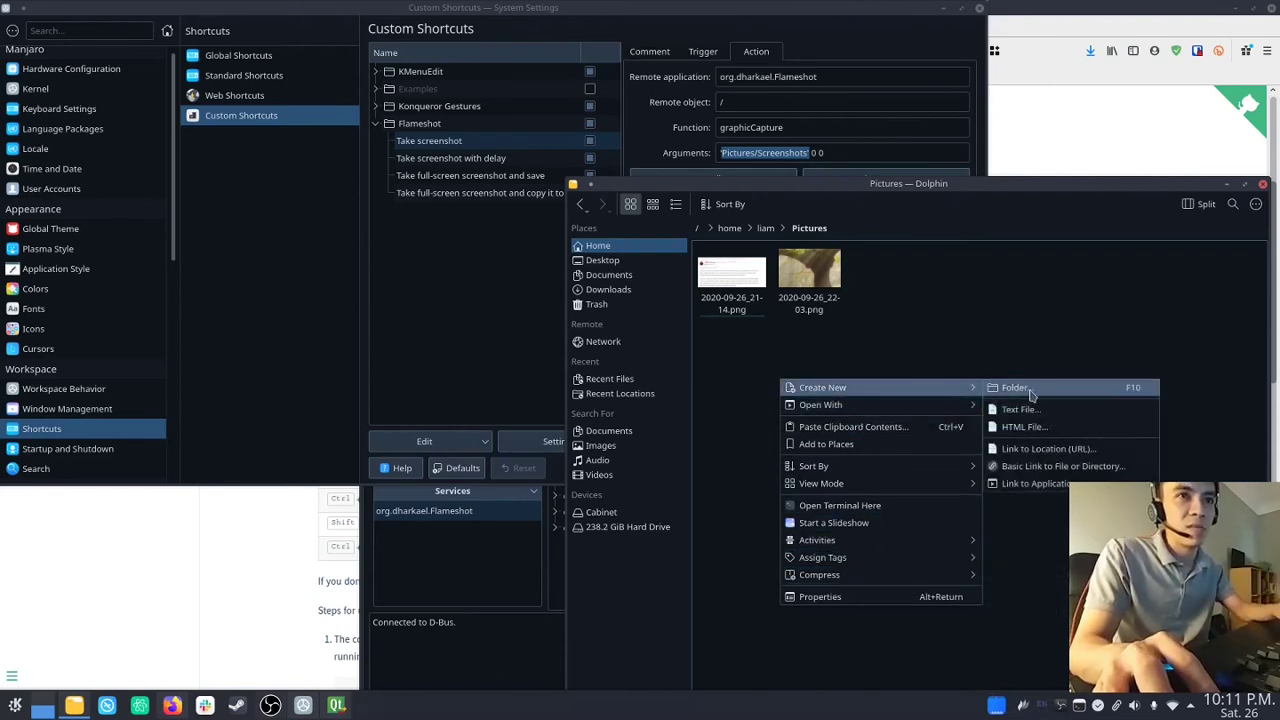
click(1016, 388)
text(Scree)
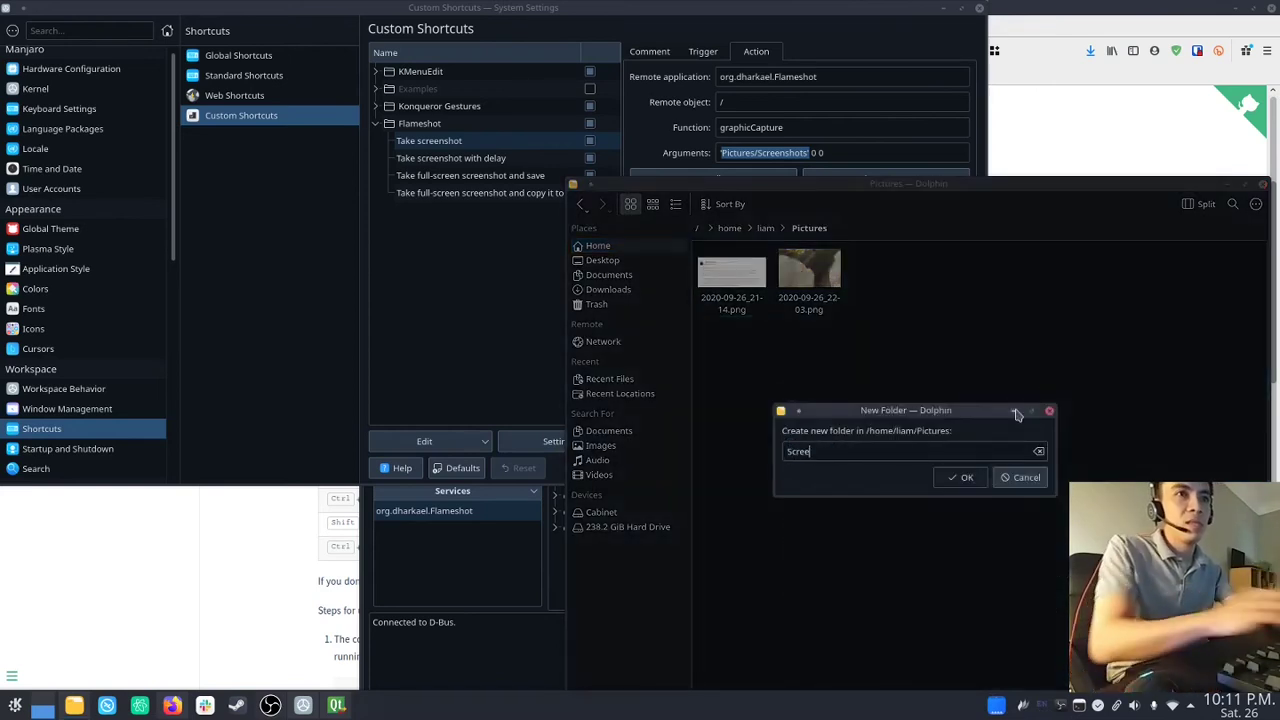
text(nshots)
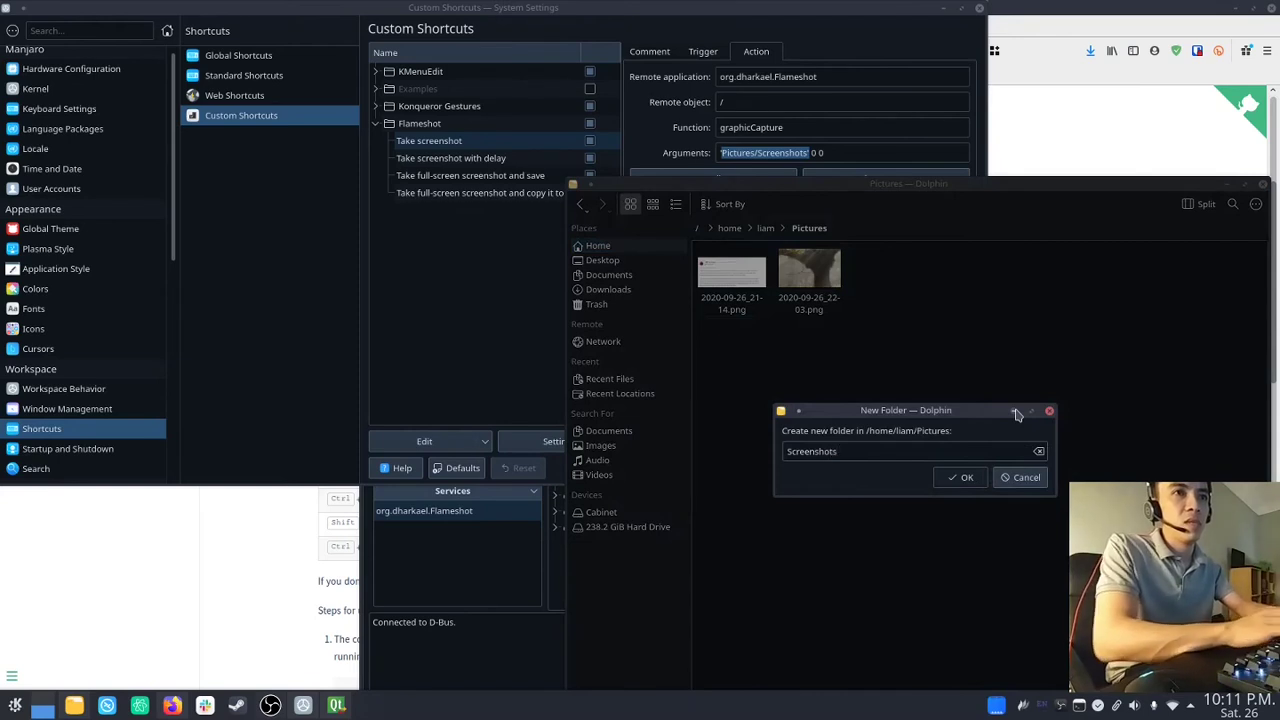
click(962, 478)
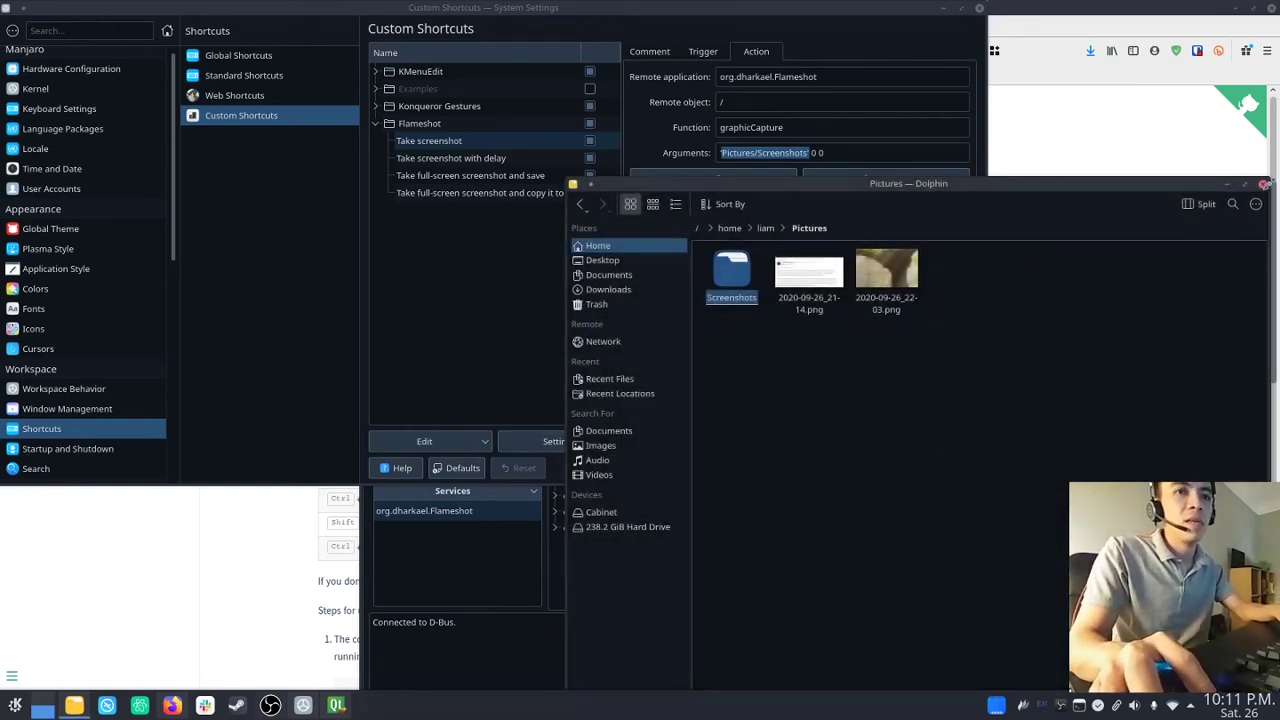
- Close the Dolphin, System Settings and QDBusViewer windows to return to the Key Bindings page in Firefox
click(1263, 186)
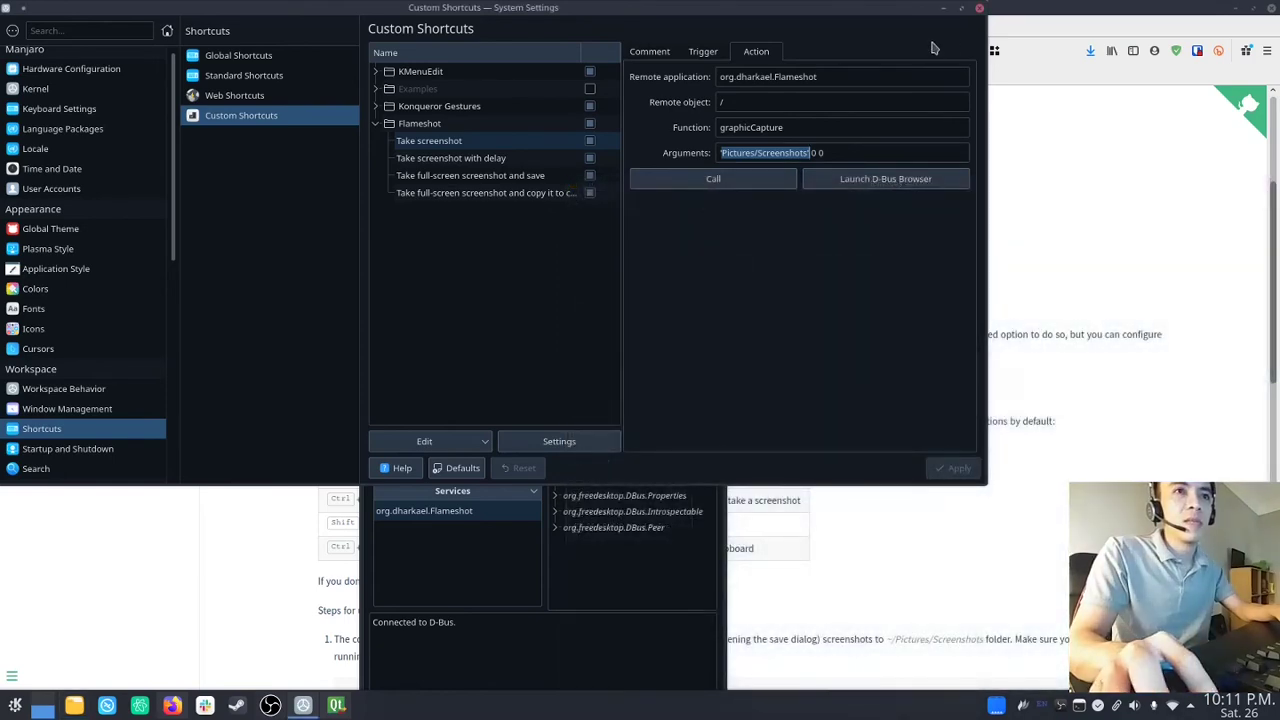
click(979, 10)
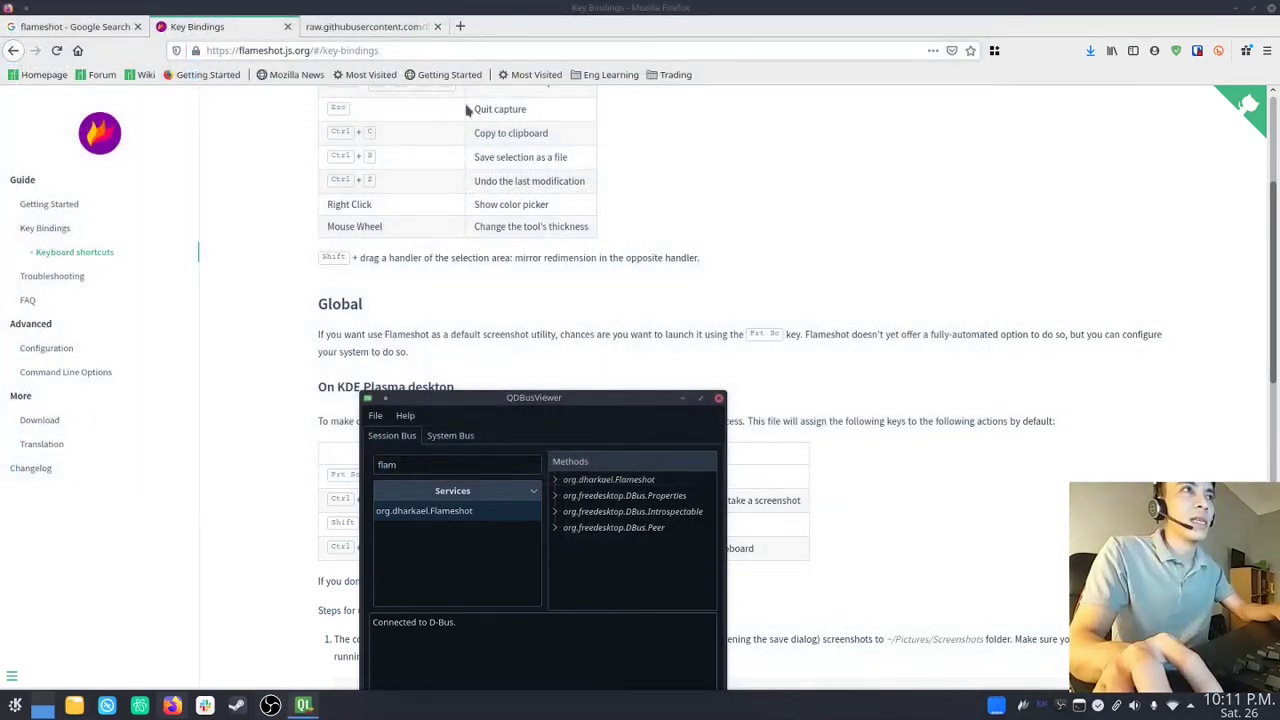
click(718, 398)
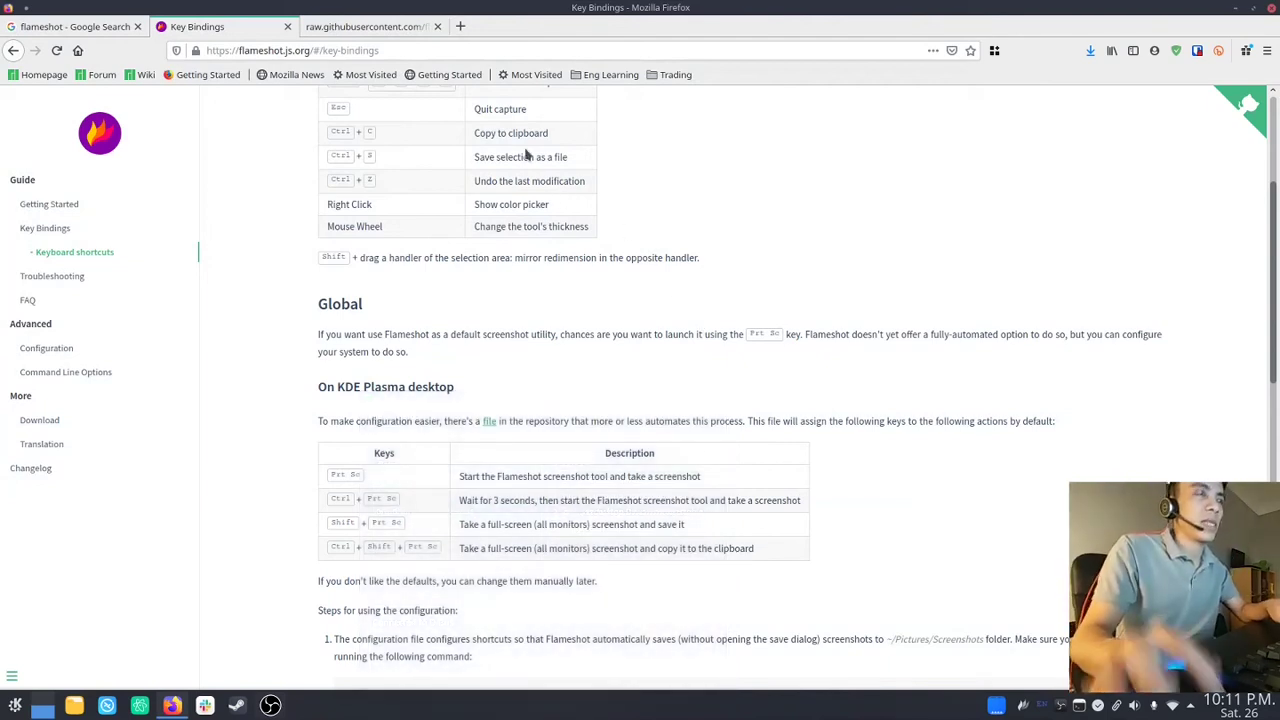
- Start a Flameshot capture and select the left half of the web page, from the sidebar logo down to the defaults note
key(Print)
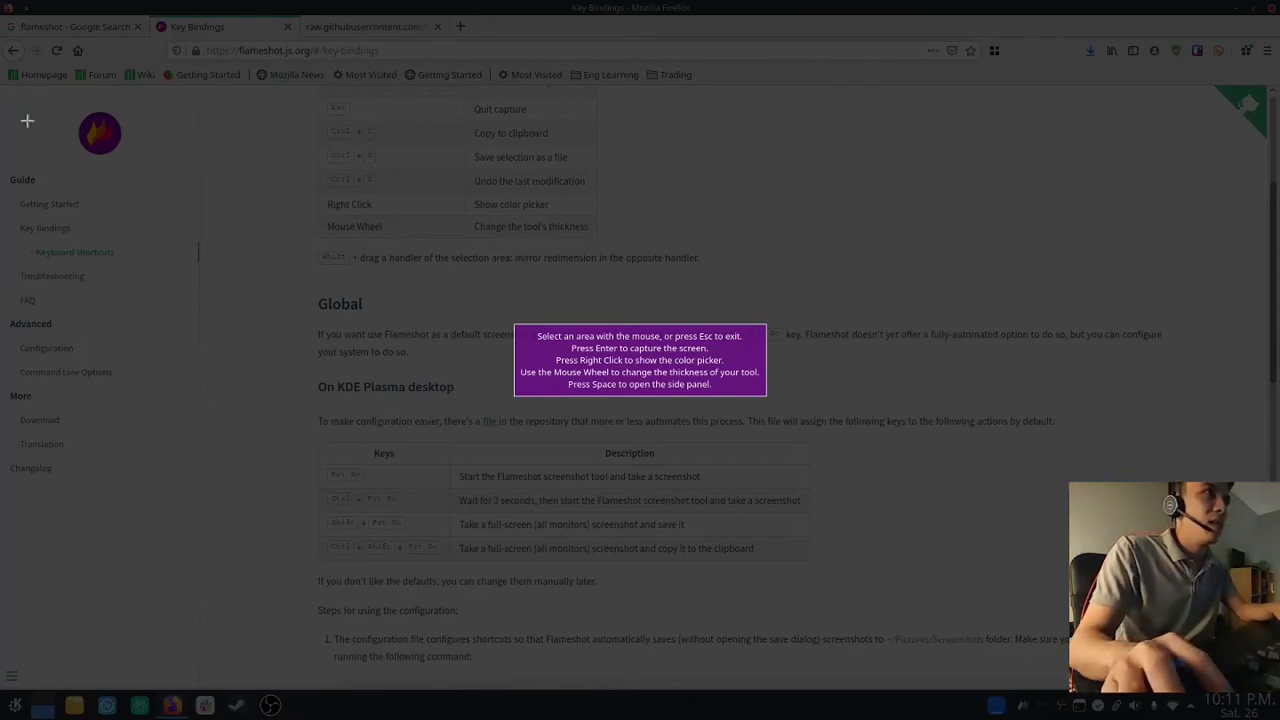
click(4, 87)
drag(4, 87, 640, 600)
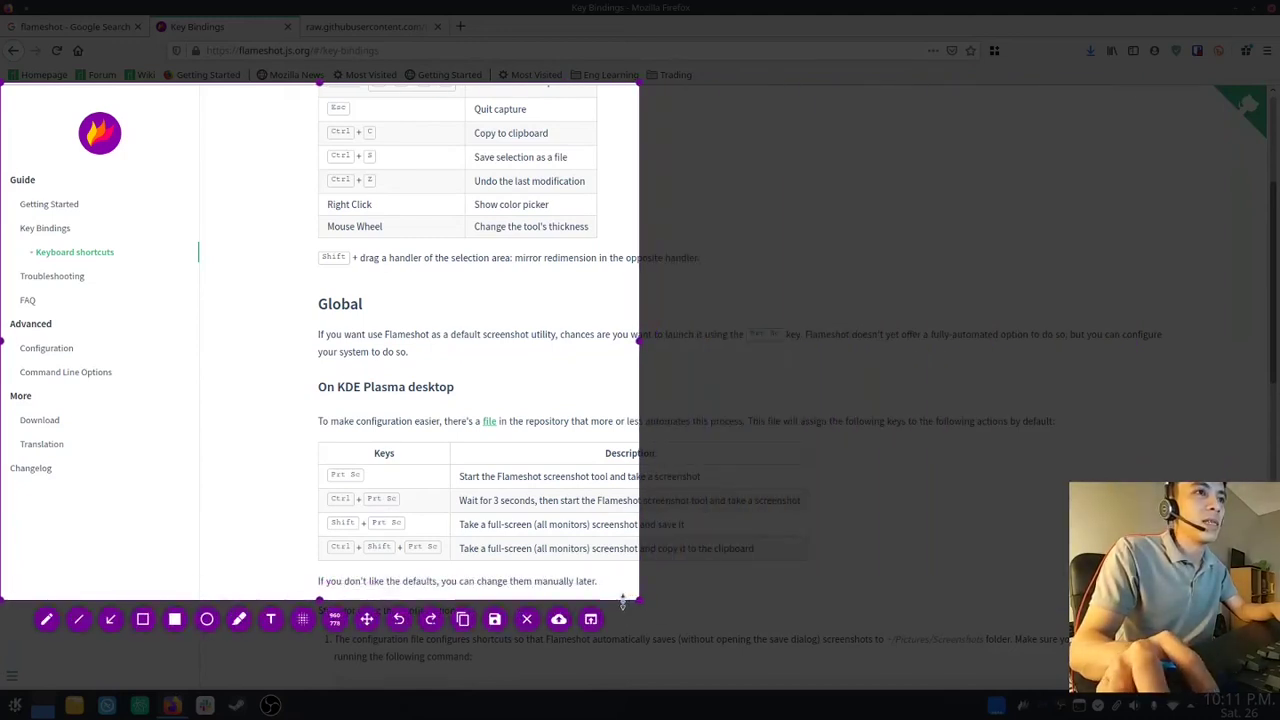
- Draw a blue arrow pointing at the Flameshot logo and add the text "LOGO NAY DEP QUA HA" at its tail
click(110, 619)
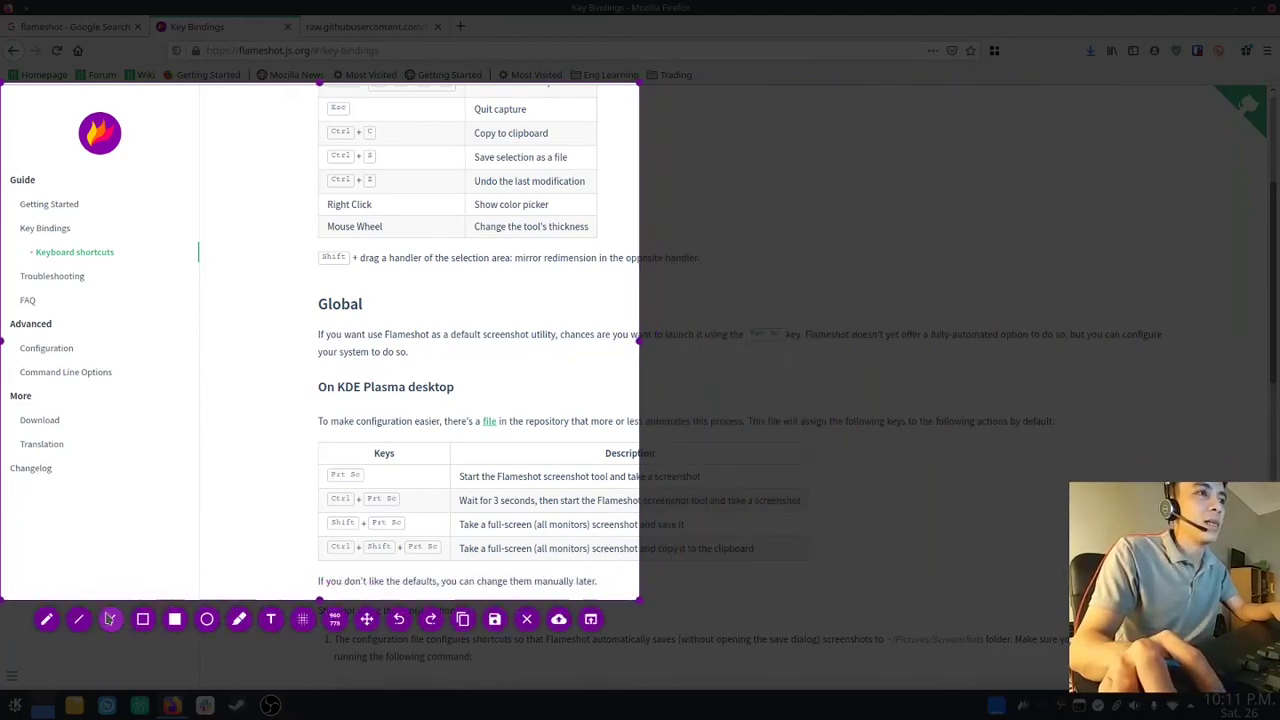
drag(220, 270, 117, 155)
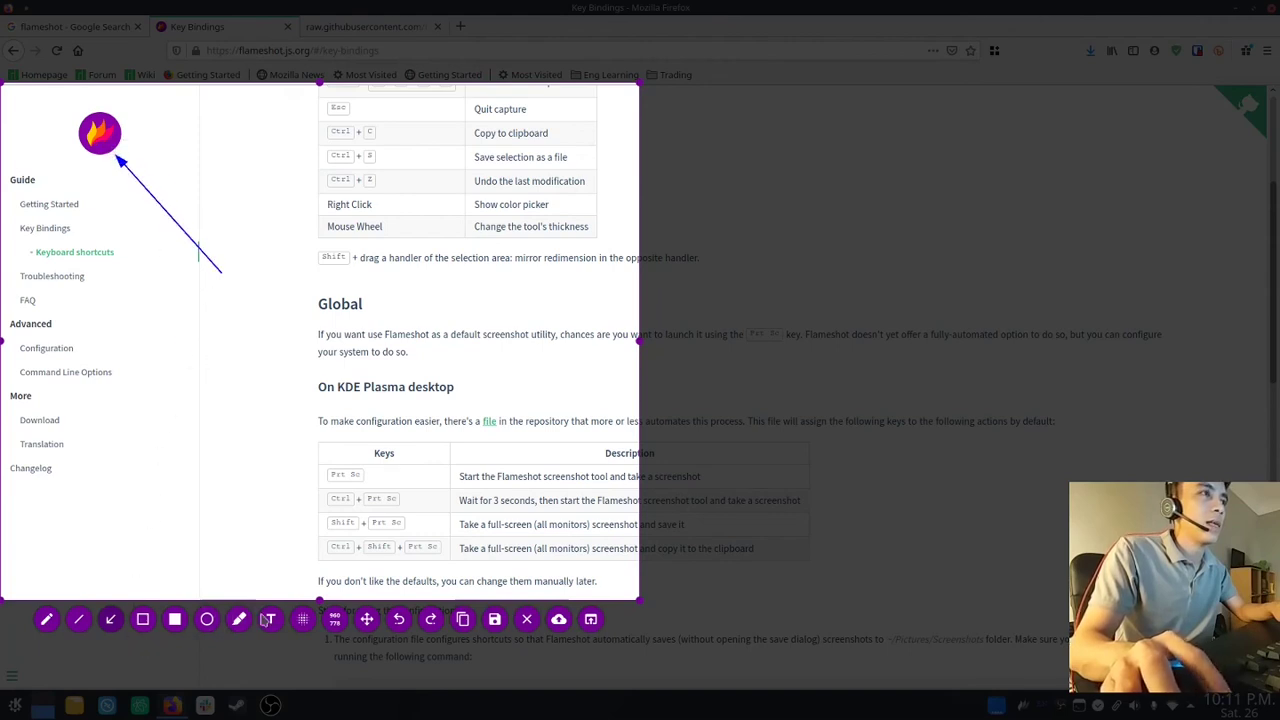
click(270, 619)
click(204, 284)
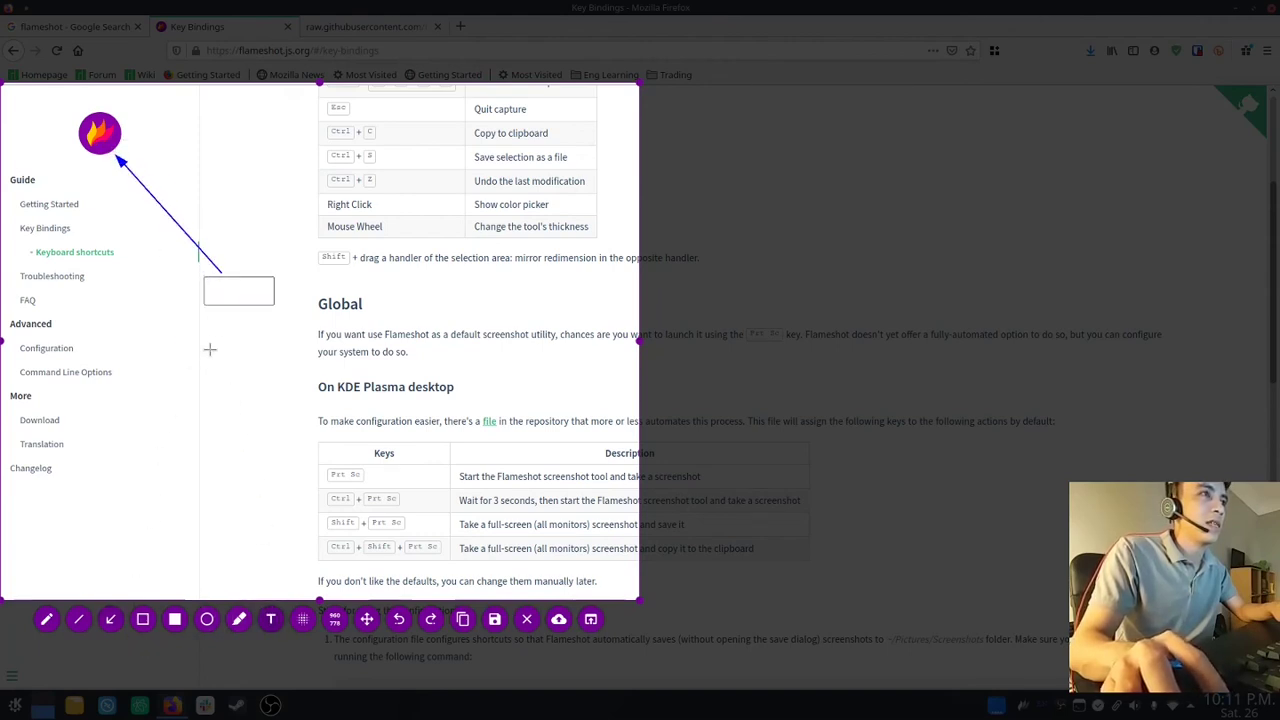
text(LO)
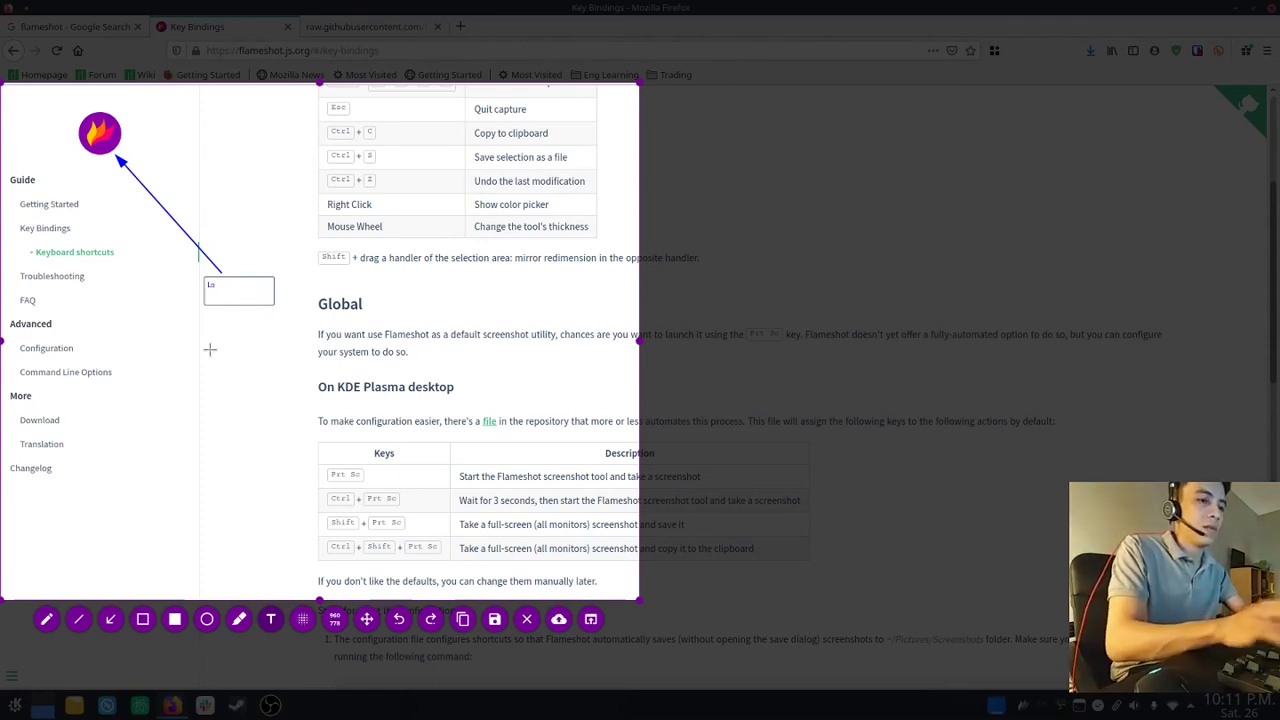
text(LO NAY D)
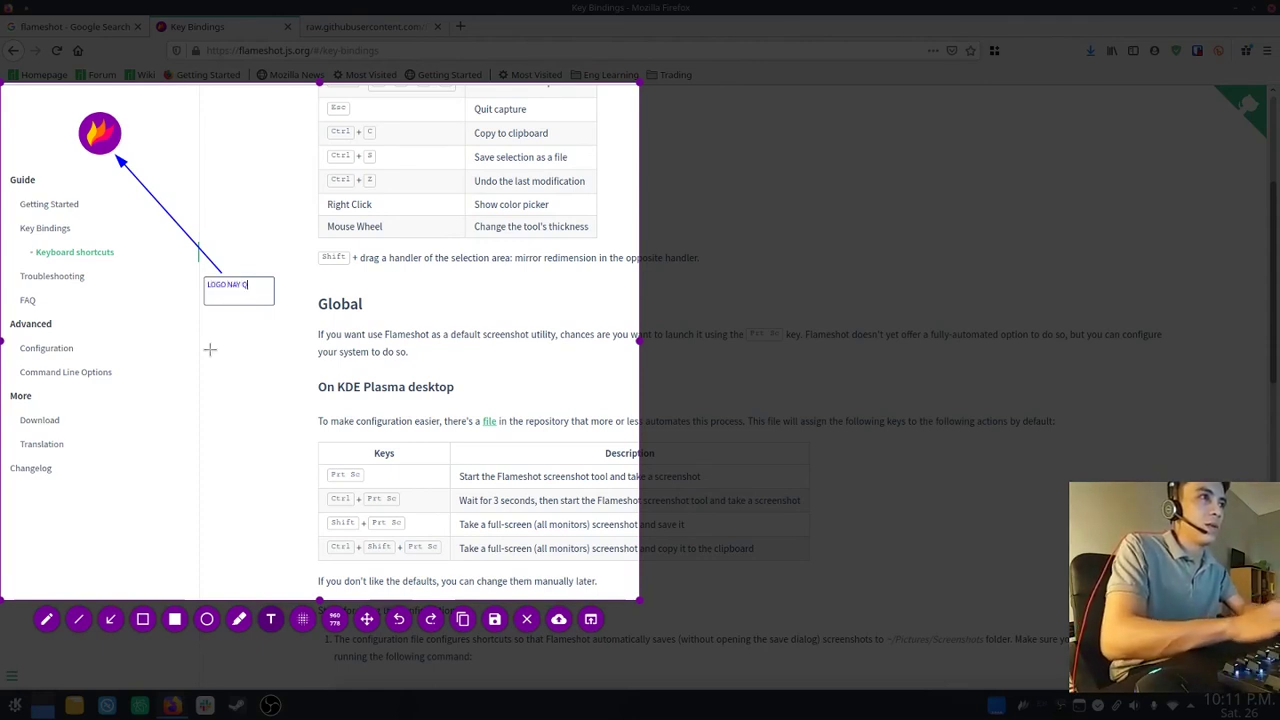
text(EP QUA HA)
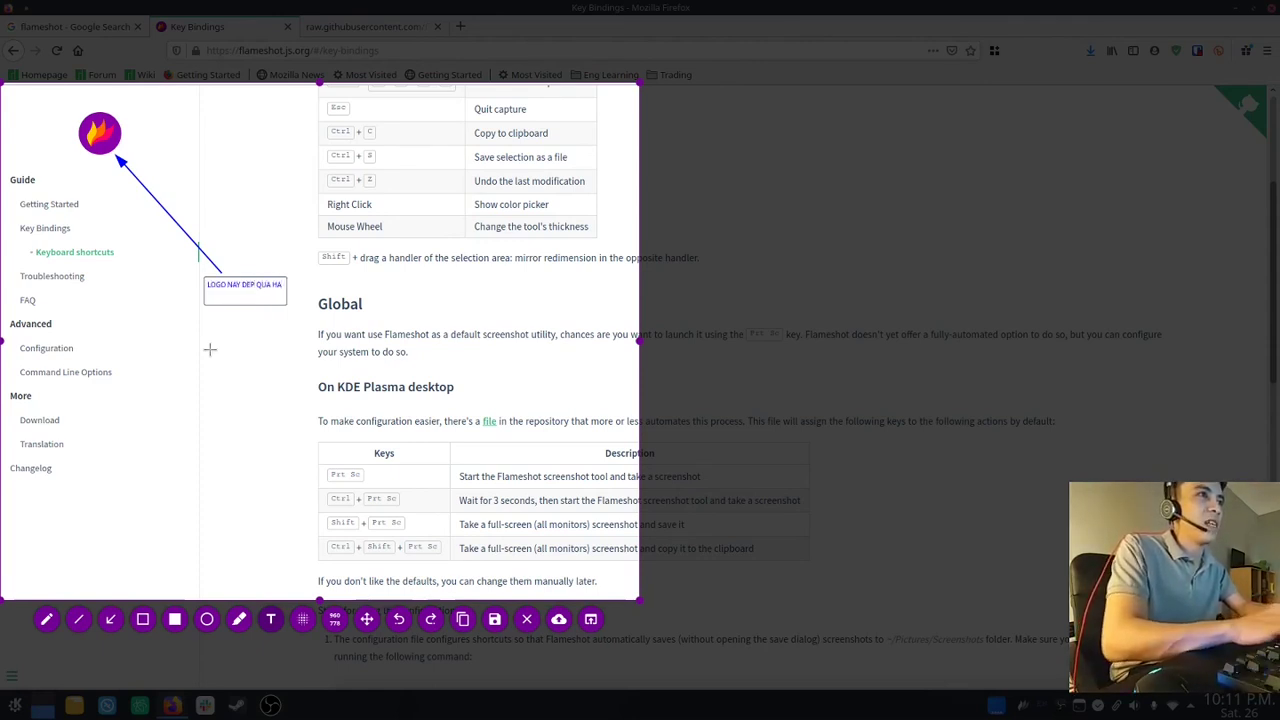
- Draw three overlapping blue circles above the text label, between the page sidebar and the key table
click(207, 619)
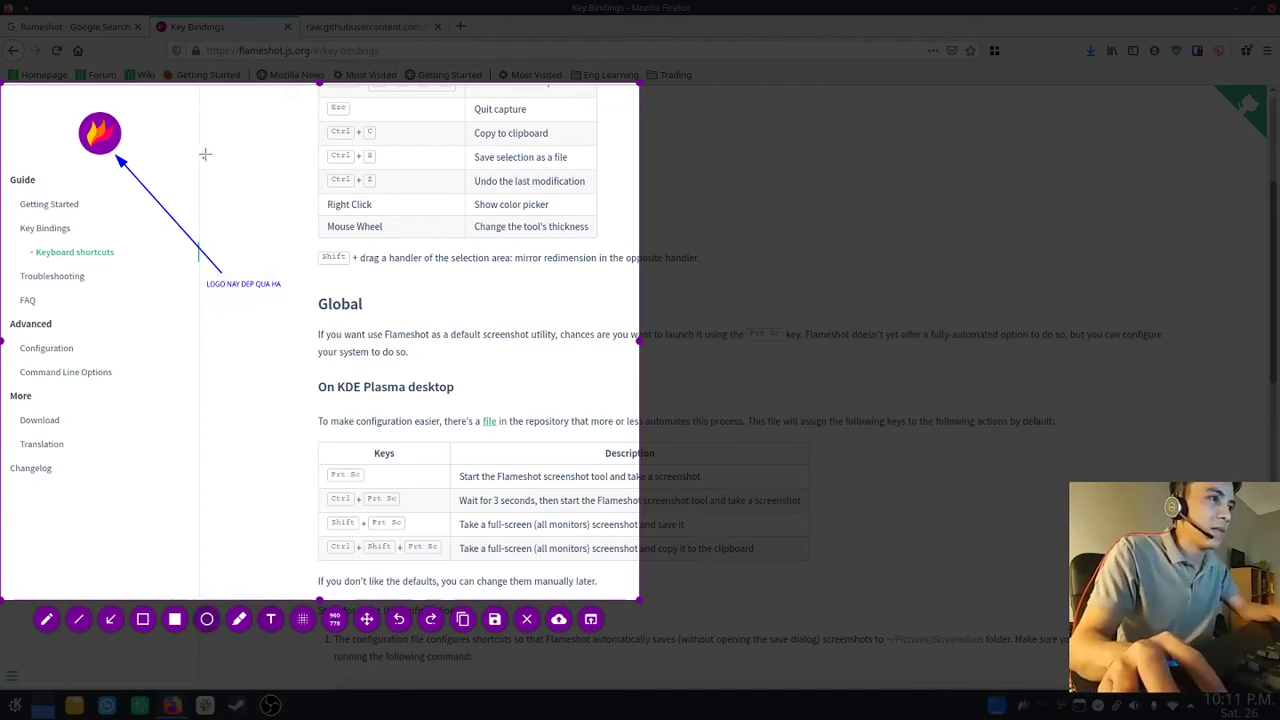
drag(222, 124, 298, 196)
mouse_move(320, 247)
mouse_down()
mouse_move(277, 170)
mouse_move(252, 157)
mouse_up()
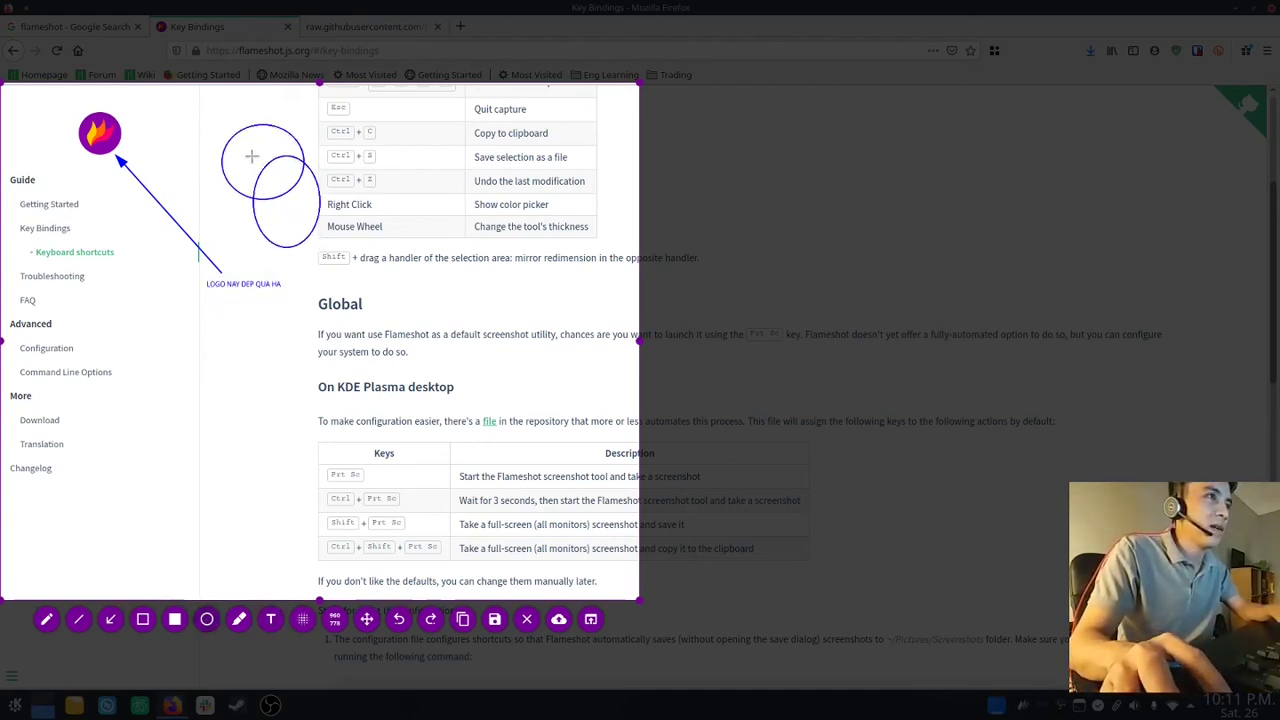
mouse_move(185, 114)
mouse_down()
mouse_move(251, 171)
mouse_move(274, 226)
mouse_up()
- Try three overlapping filled rectangles over the circles in blue, cyan and red, changing the colour with the color picker
click(174, 619)
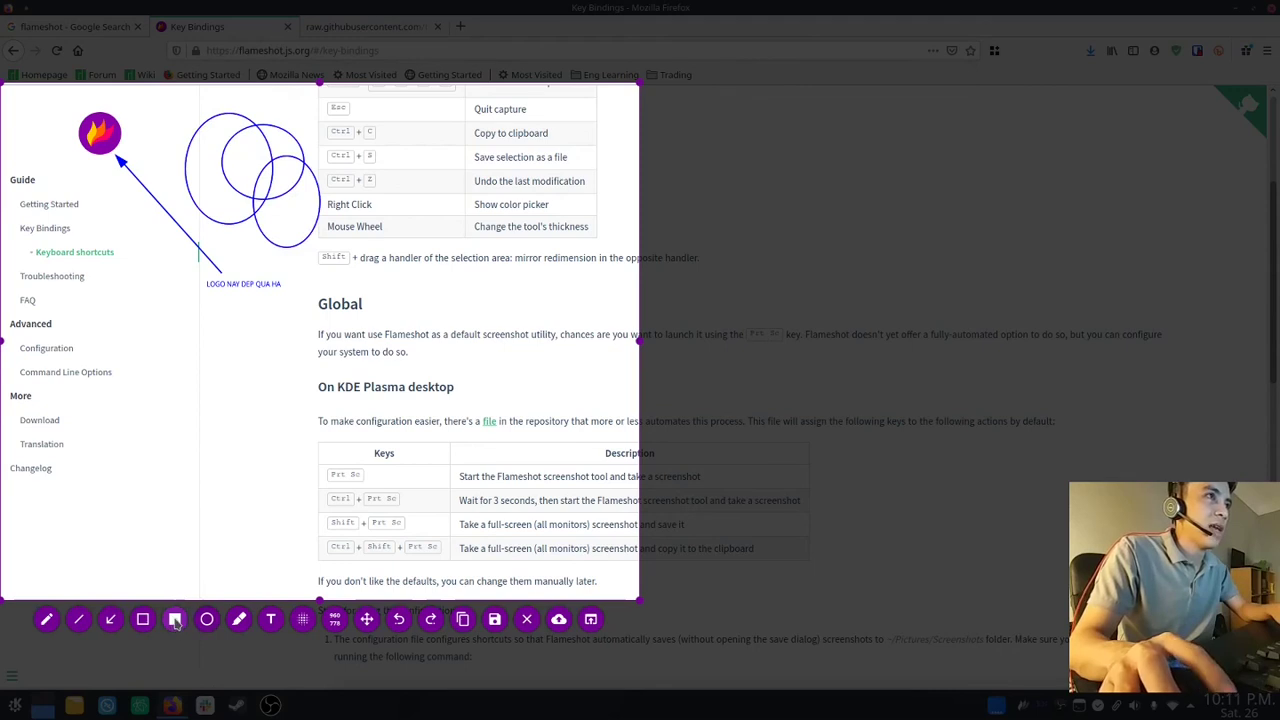
drag(213, 91, 382, 220)
right_click(322, 160)
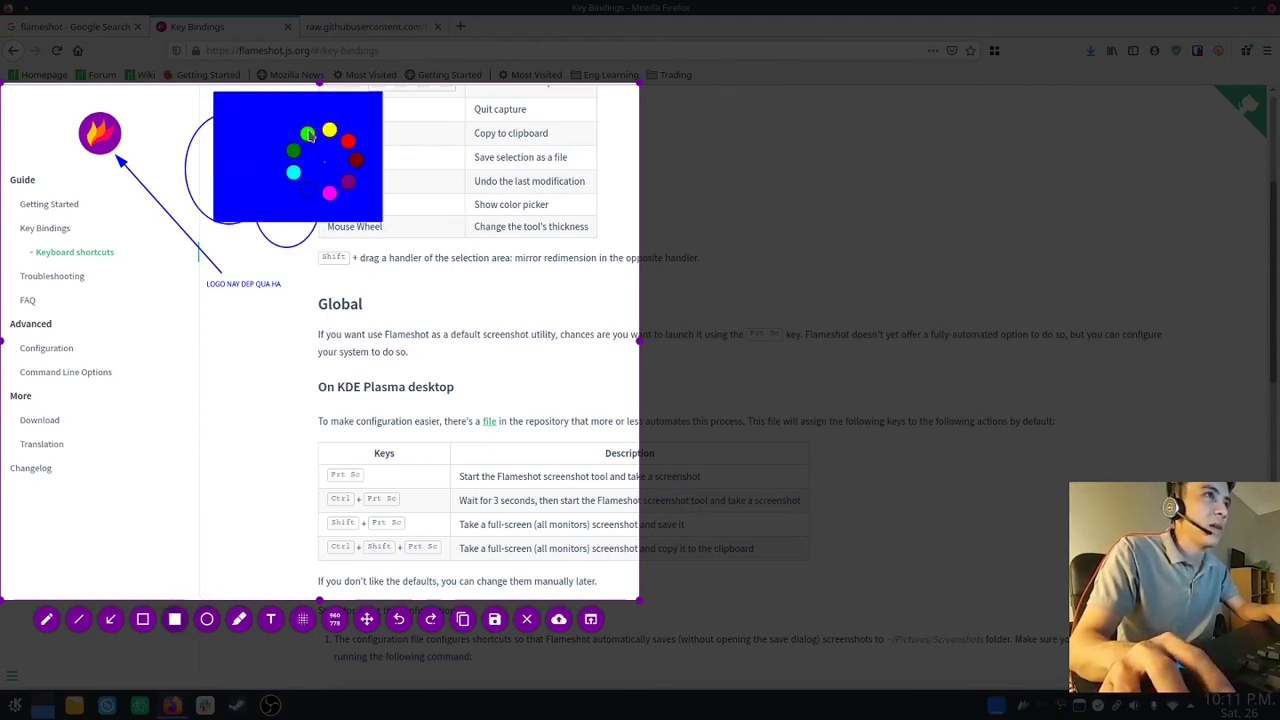
click(293, 174)
mouse_move(211, 82)
mouse_down()
mouse_move(264, 153)
mouse_move(368, 207)
mouse_move(357, 207)
mouse_up()
right_click(300, 153)
click(322, 127)
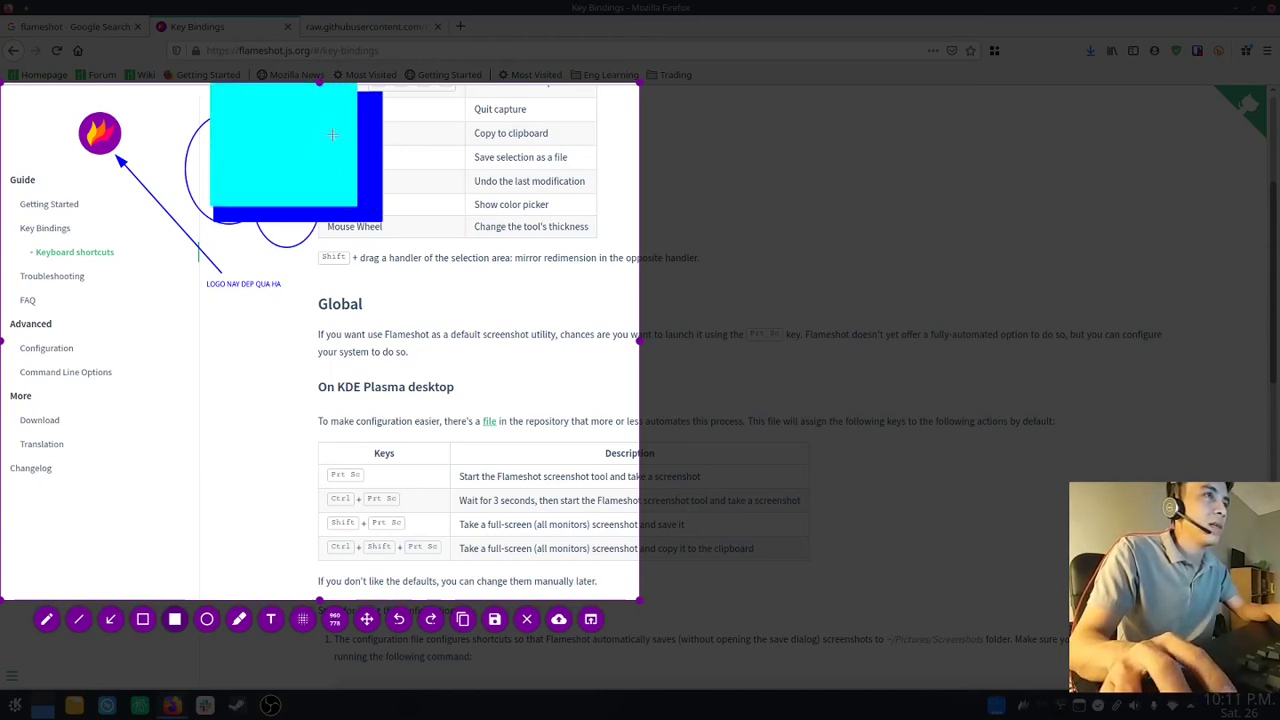
drag(290, 102, 431, 240)
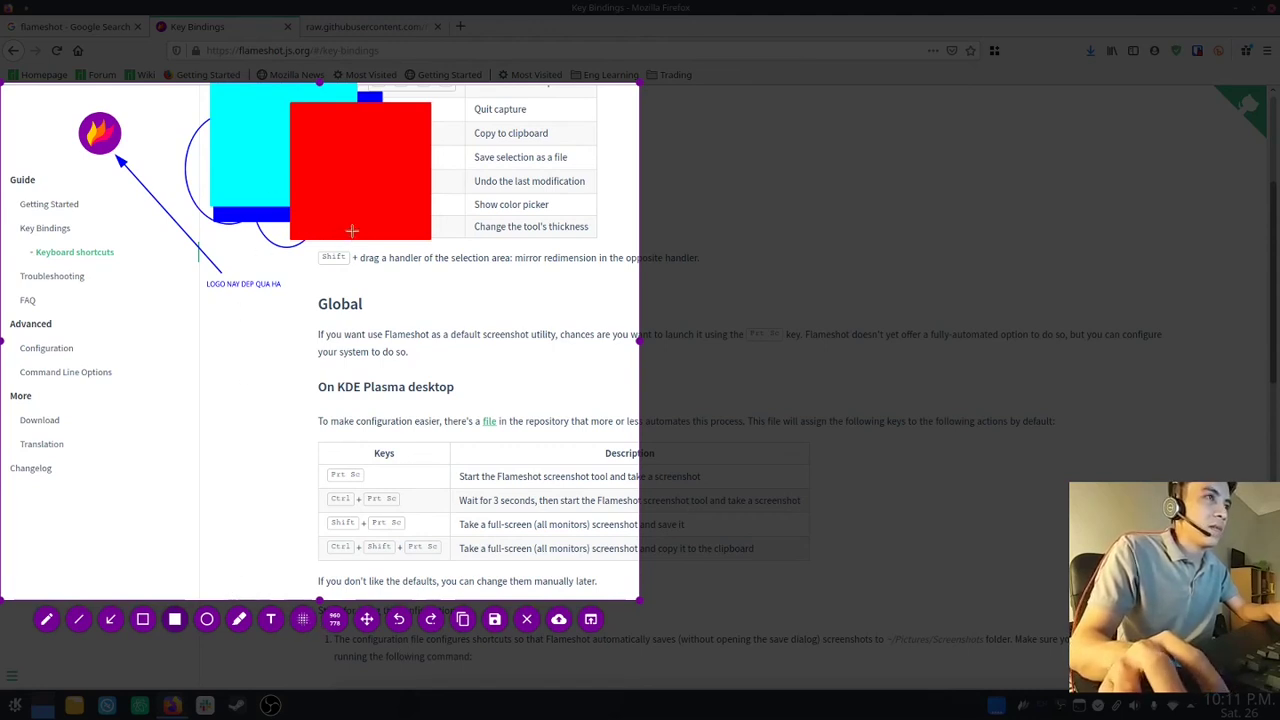
- Undo the three filled rectangles
key(ctrl+z)
key(ctrl+z)
key(ctrl+z)
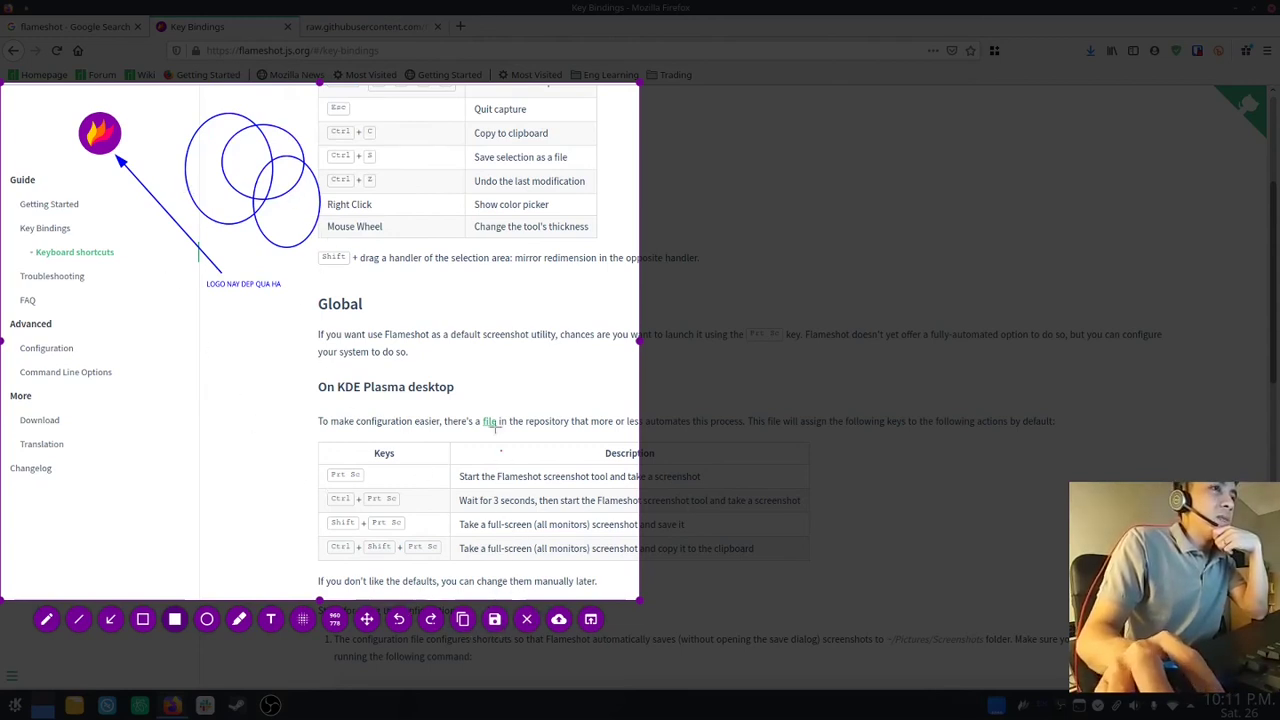
- Save the annotated capture as a file and take a full-screen screenshot saved to the Screenshots folder
click(494, 619)
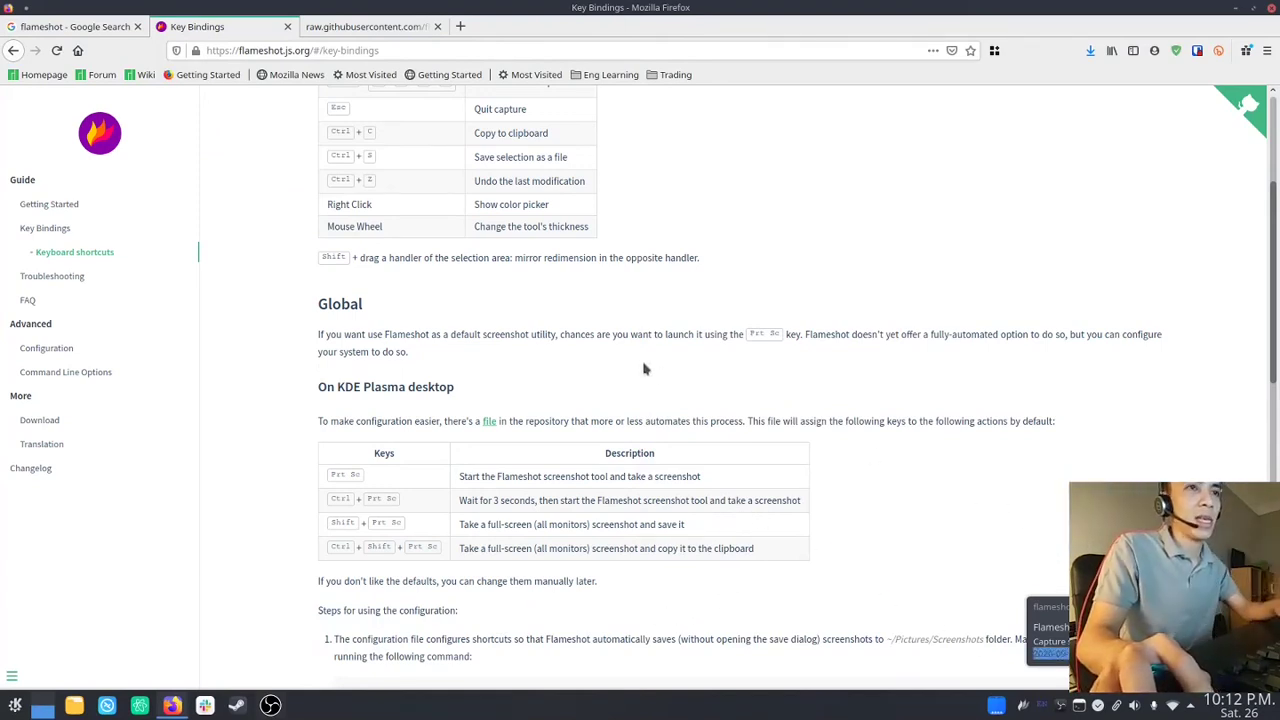
key(shift+Print)
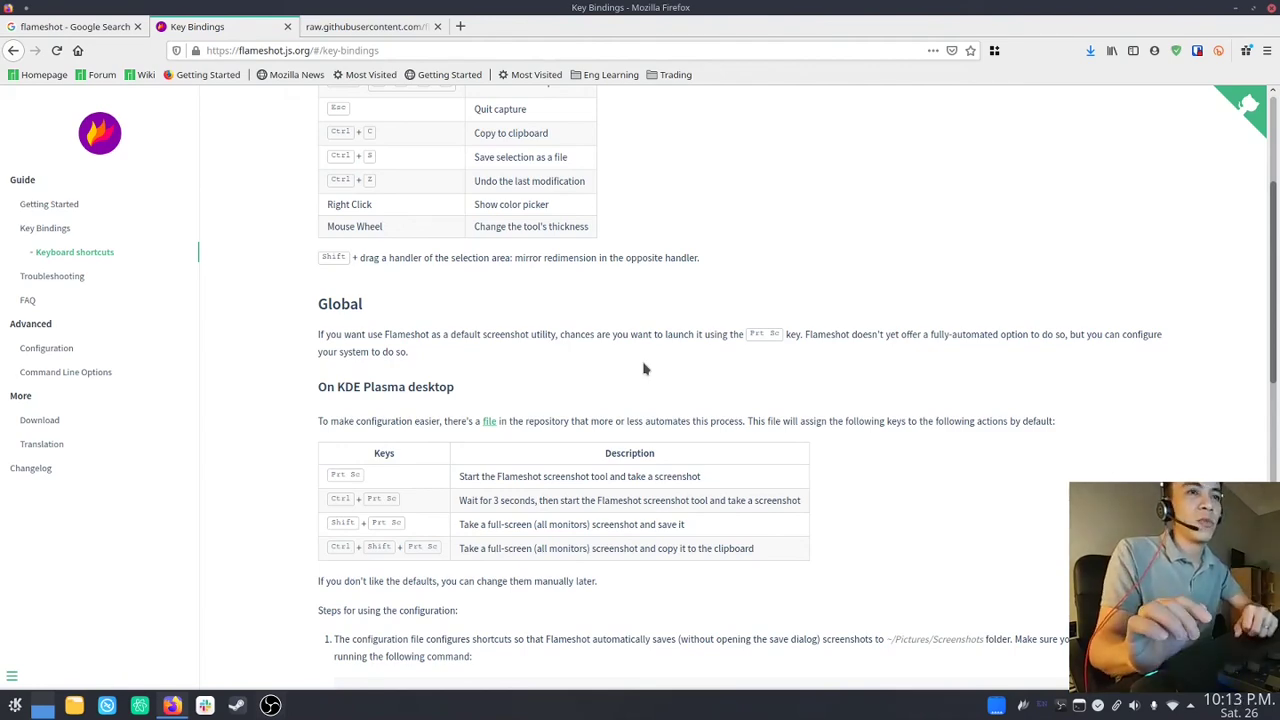
key(Print)
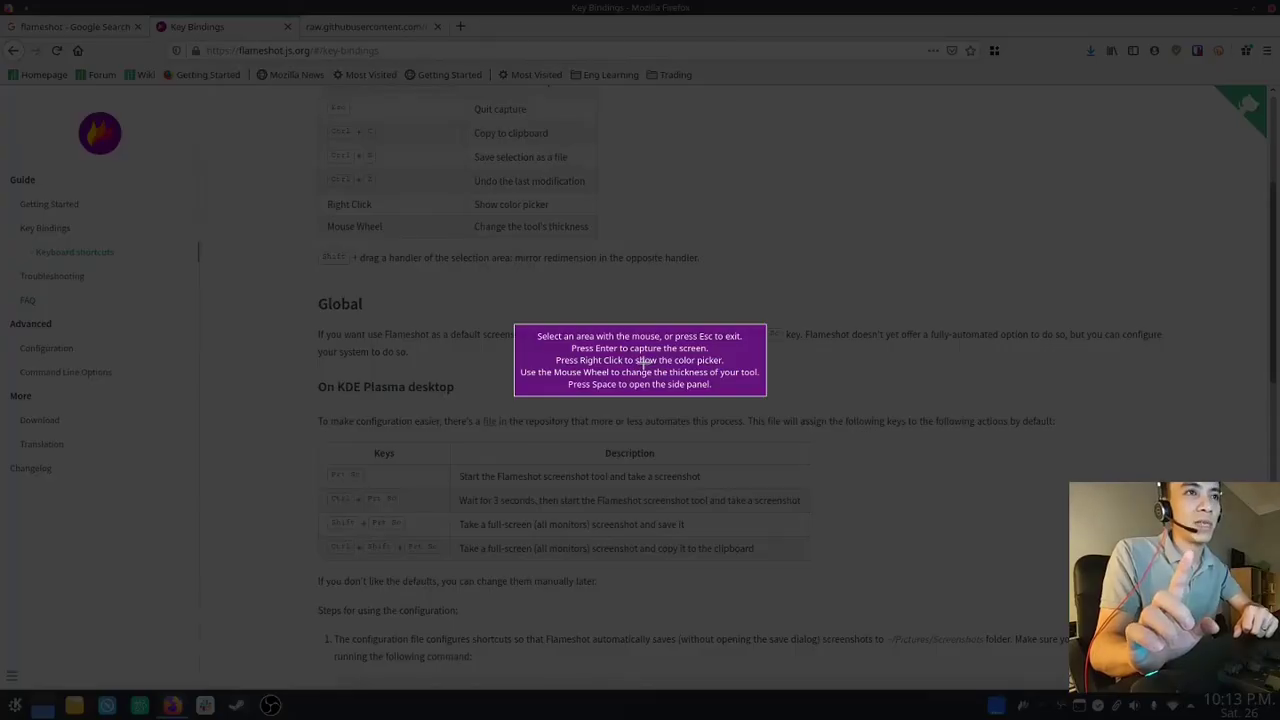
drag(246, 122, 493, 360)
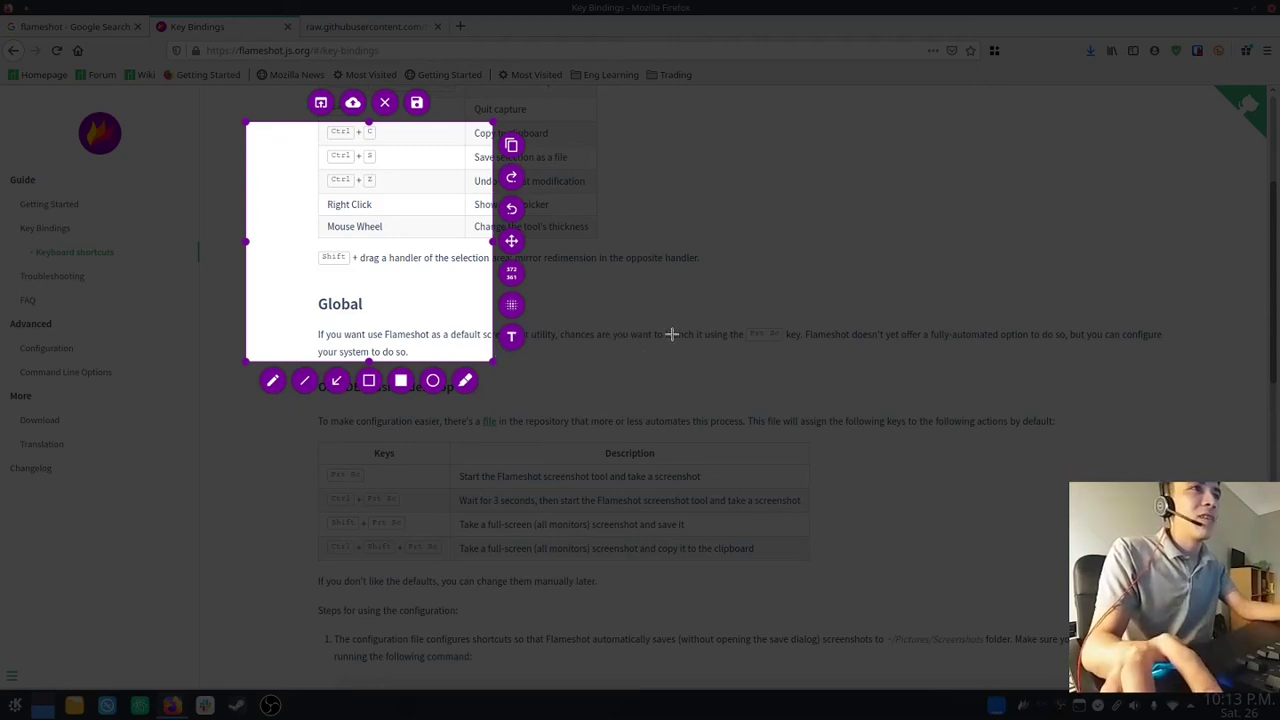
key(Escape)
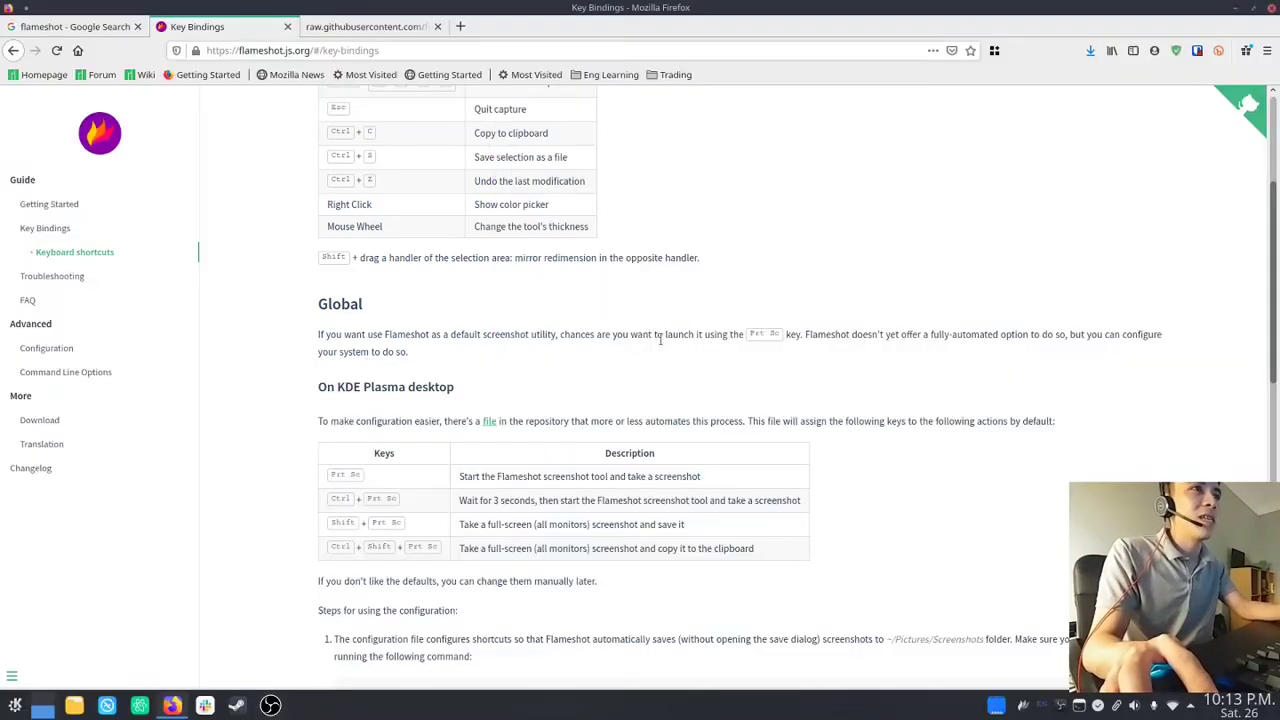
right_click(596, 295)
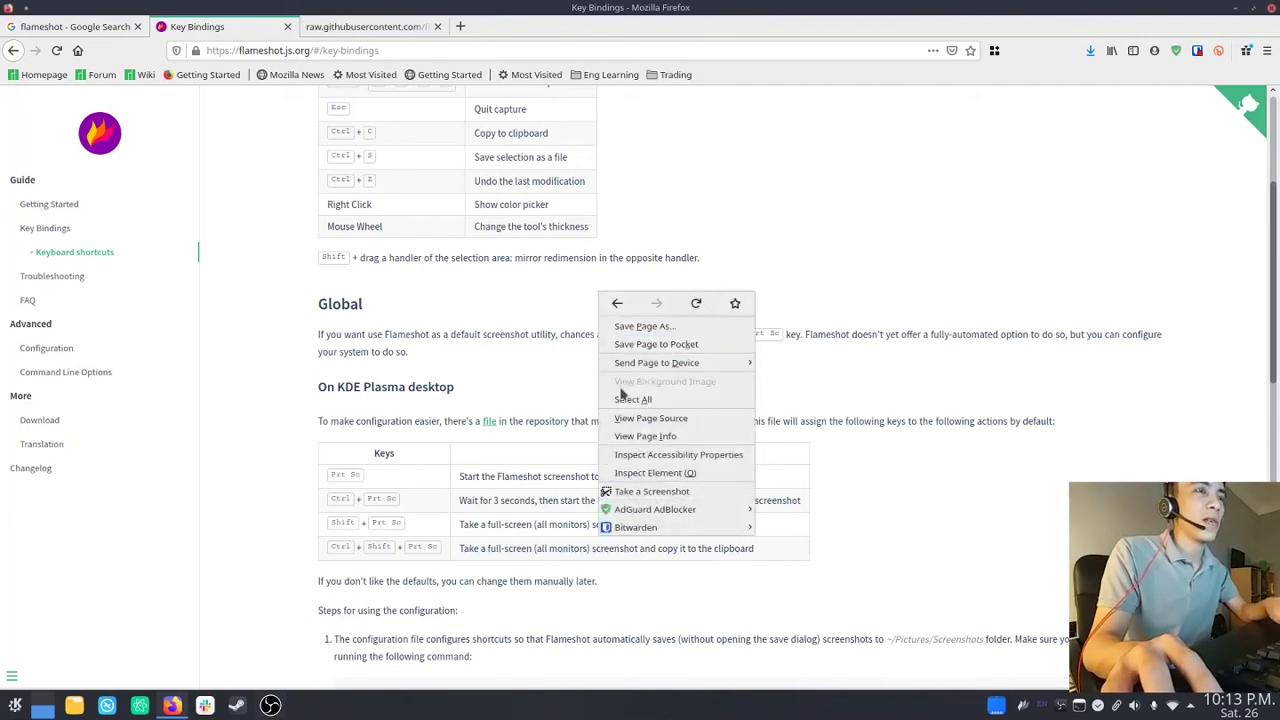
click(563, 306)
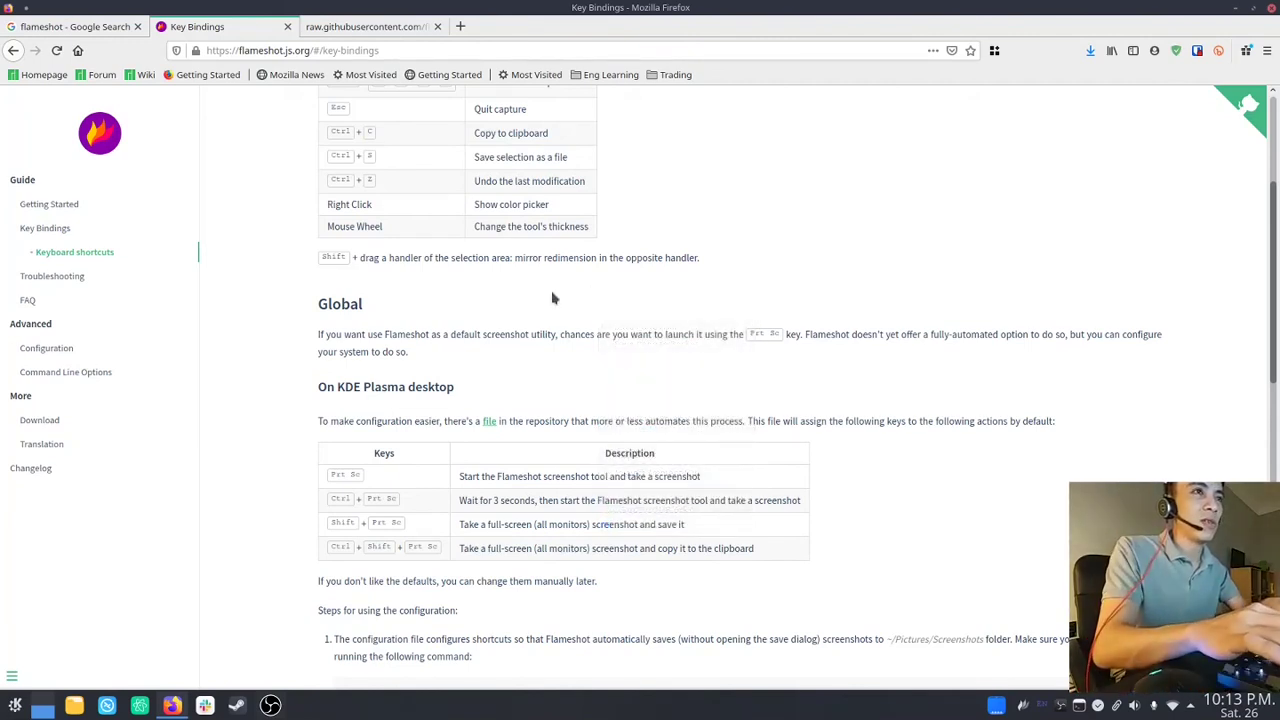
- Open the web page's context menu near the Global heading and select a capture area enclosing the whole menu and surrounding text
right_click(576, 288)
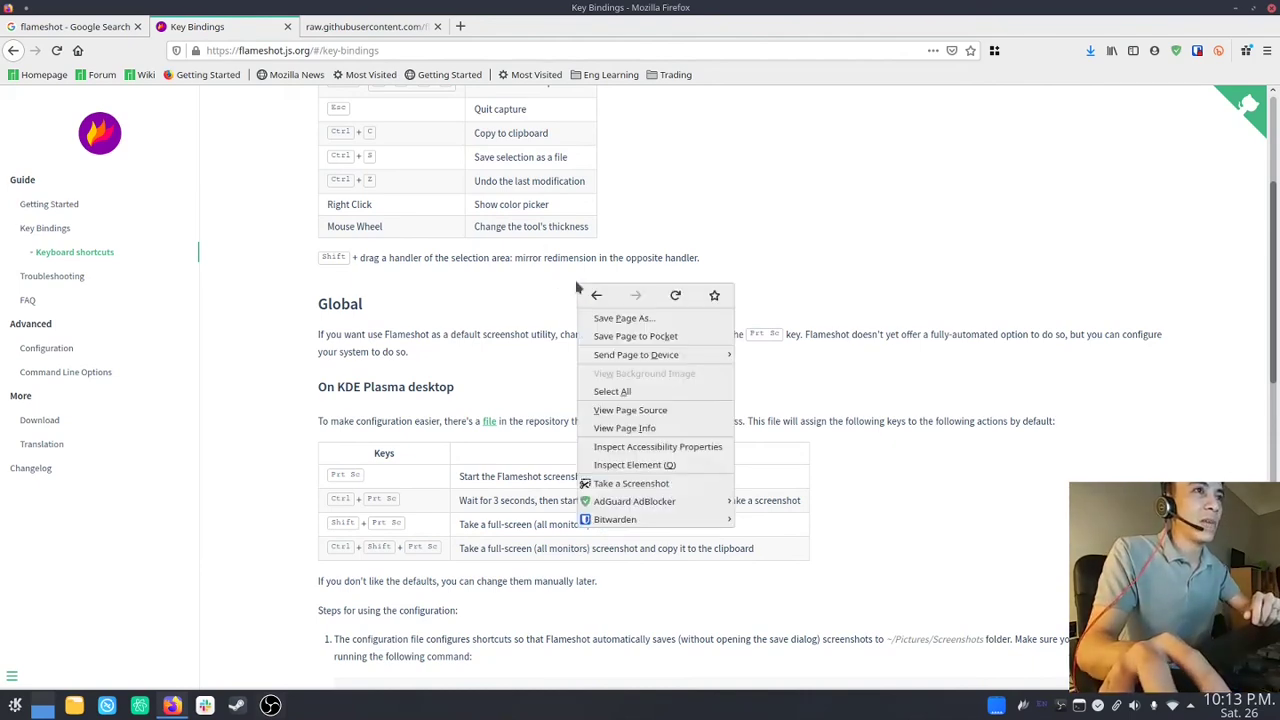
key(Print)
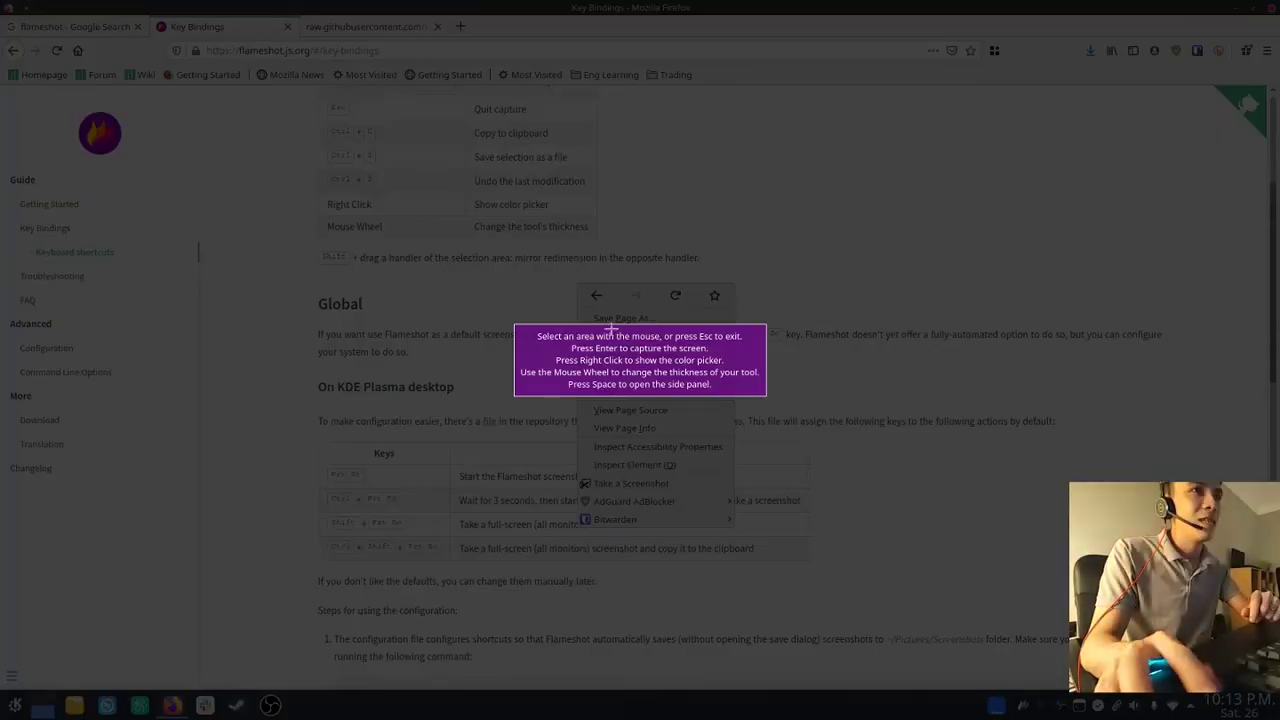
drag(352, 145, 937, 598)
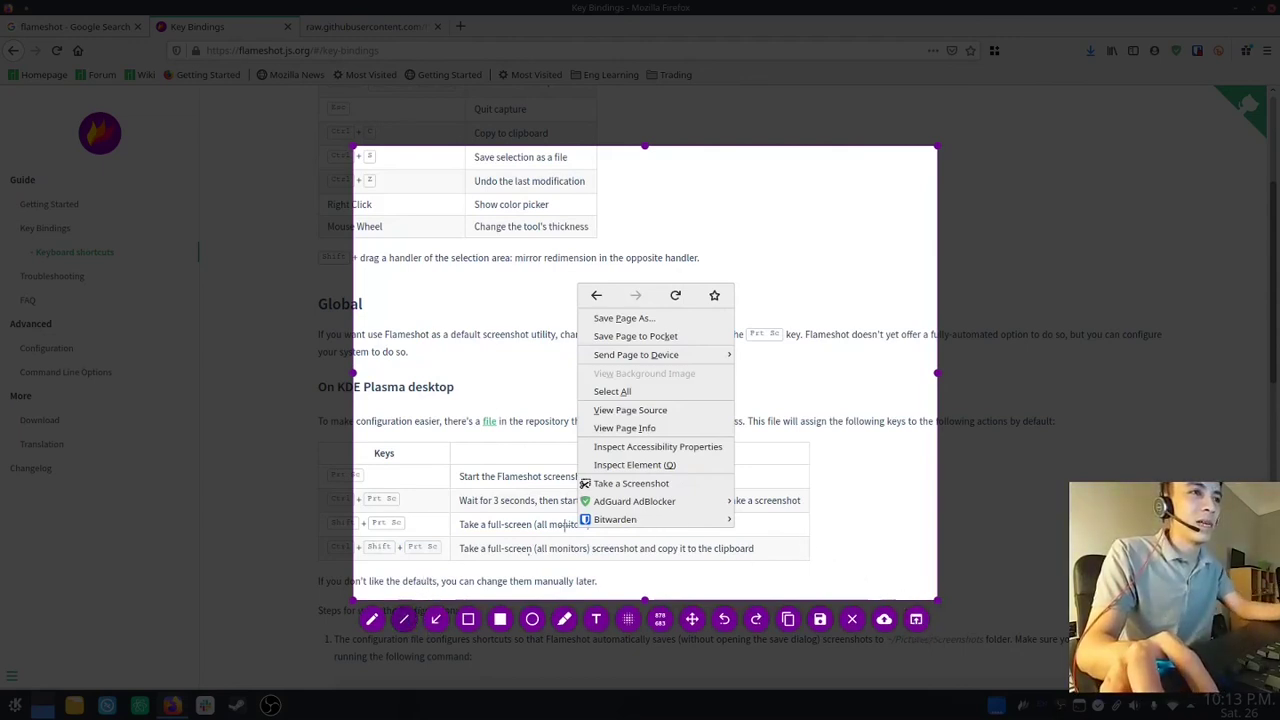
- Draw a red arrow pointing at the "Save Page As..." entry in the captured menu and copy the capture to the clipboard
click(436, 619)
mouse_move(785, 337)
mouse_down()
mouse_move(690, 288)
mouse_move(670, 321)
mouse_up()
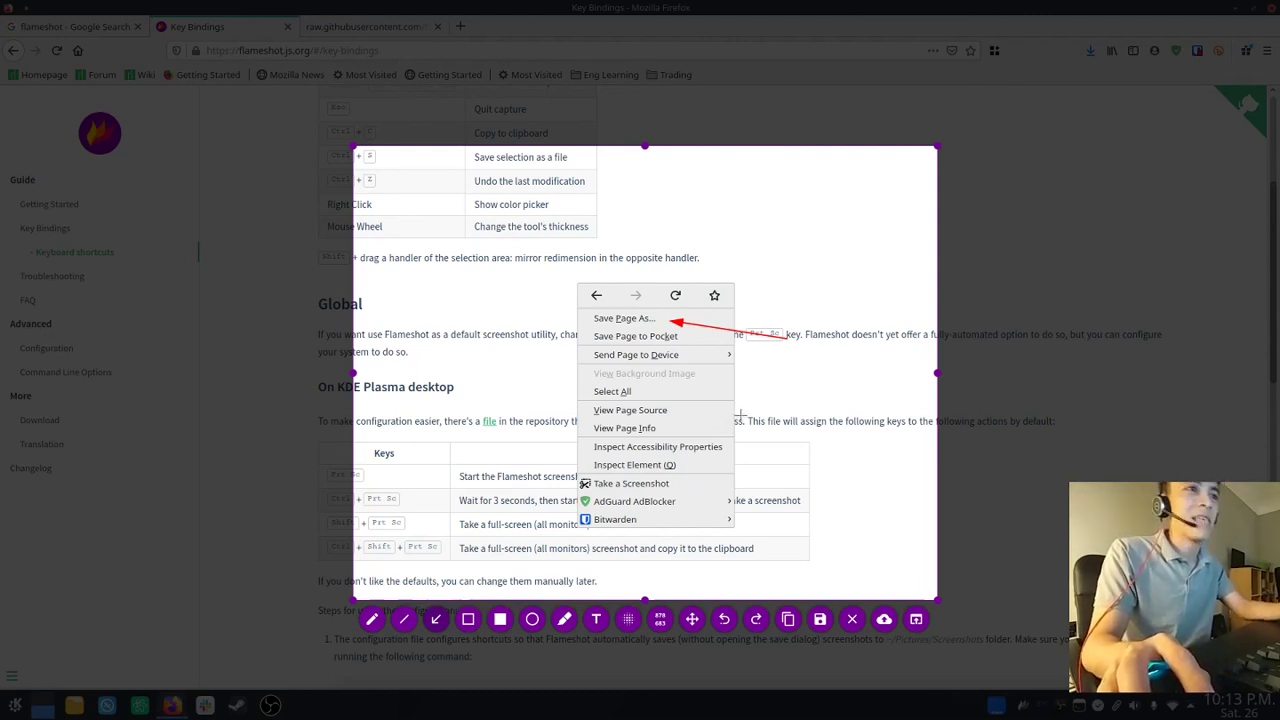
key(ctrl+c)
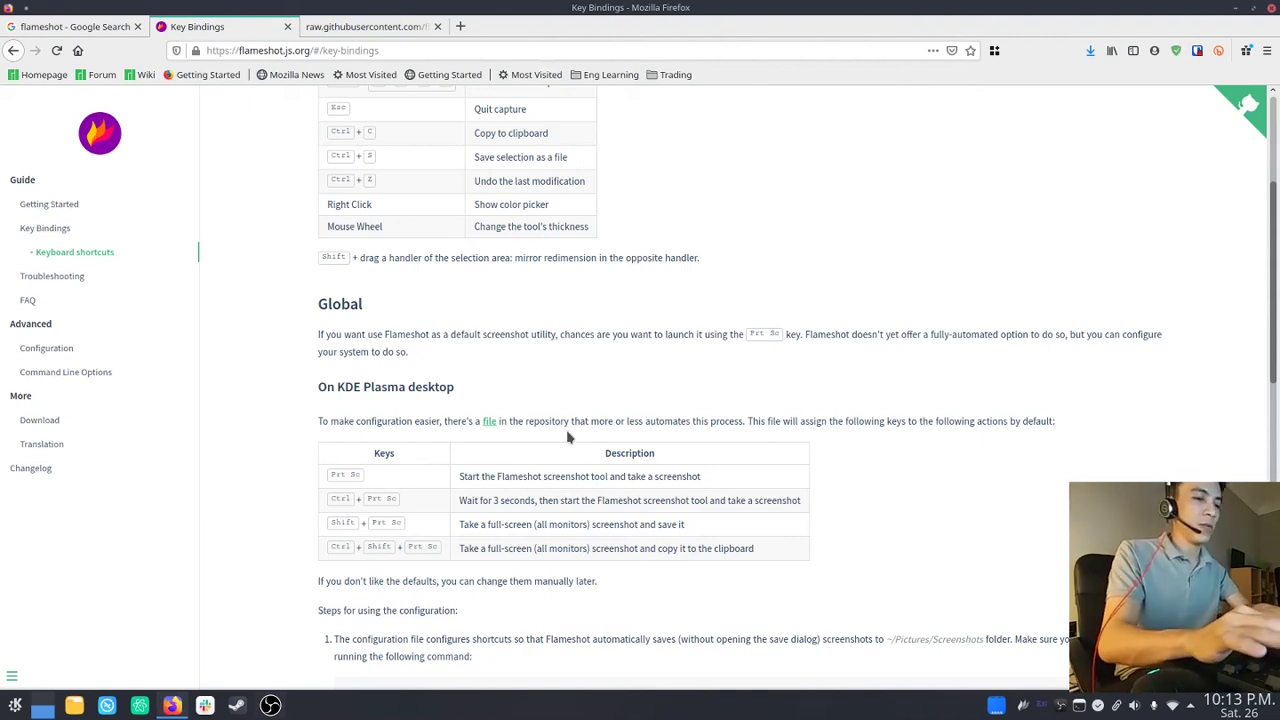
key(Print)
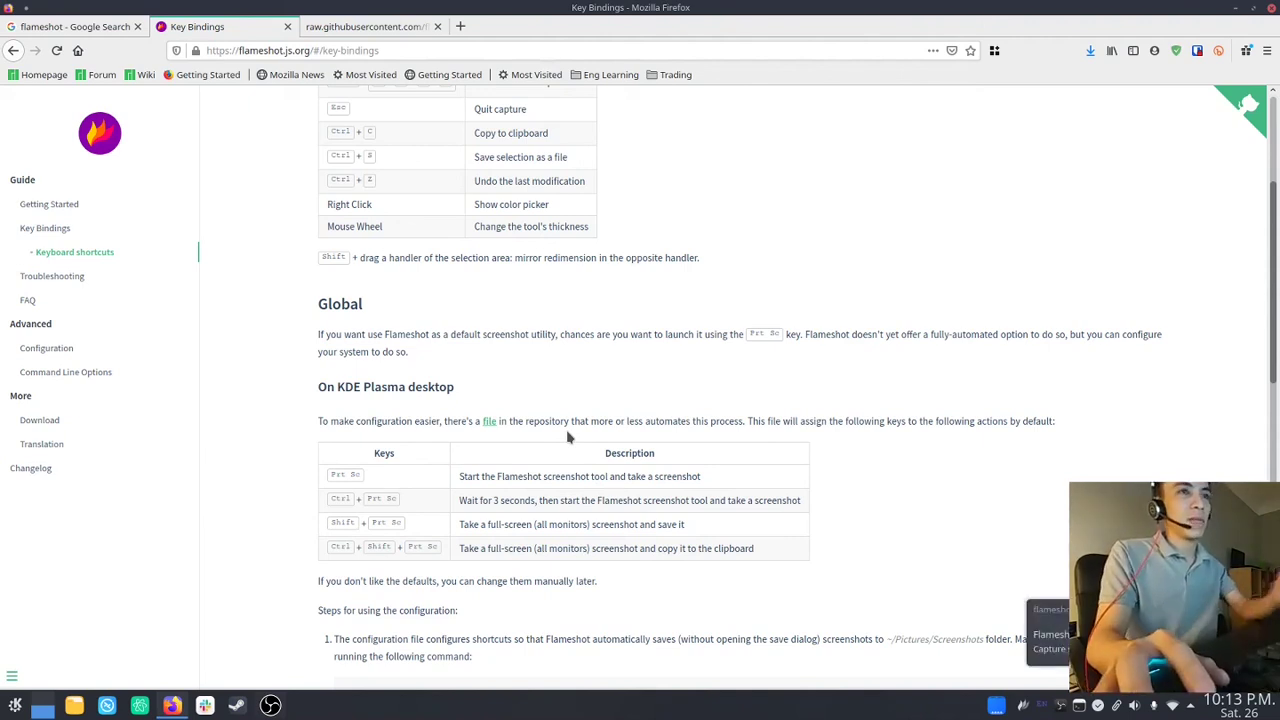